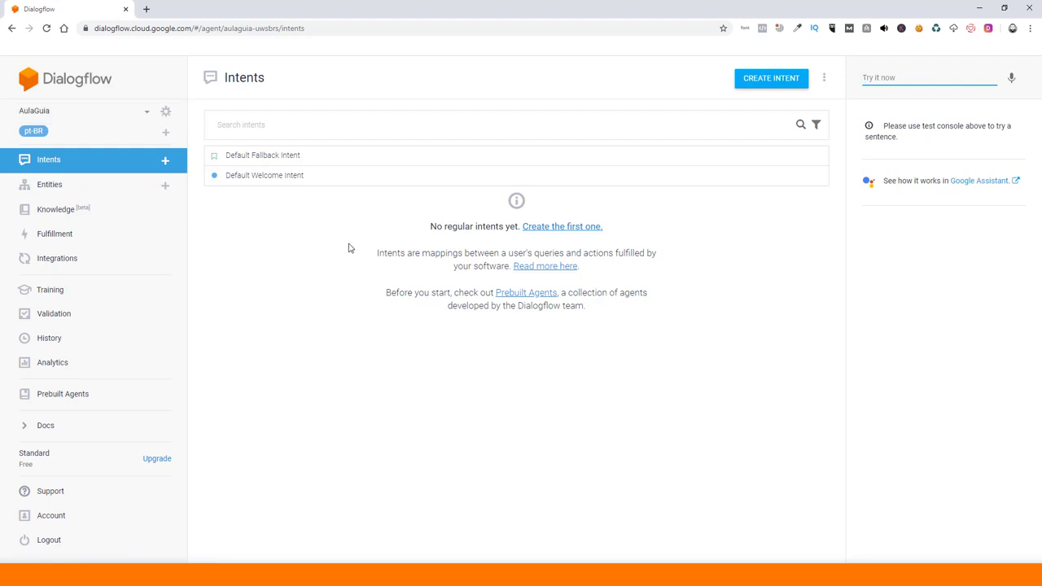
Step: Add to the Default Welcome Intent a text response: "😀 *Olá, tudo bem?* Bem vindo ao nosso sistema de atendimento eletrônico *Associação Comercial_Cidade" plus the numbered-option reply instructions
left_click(285, 182)
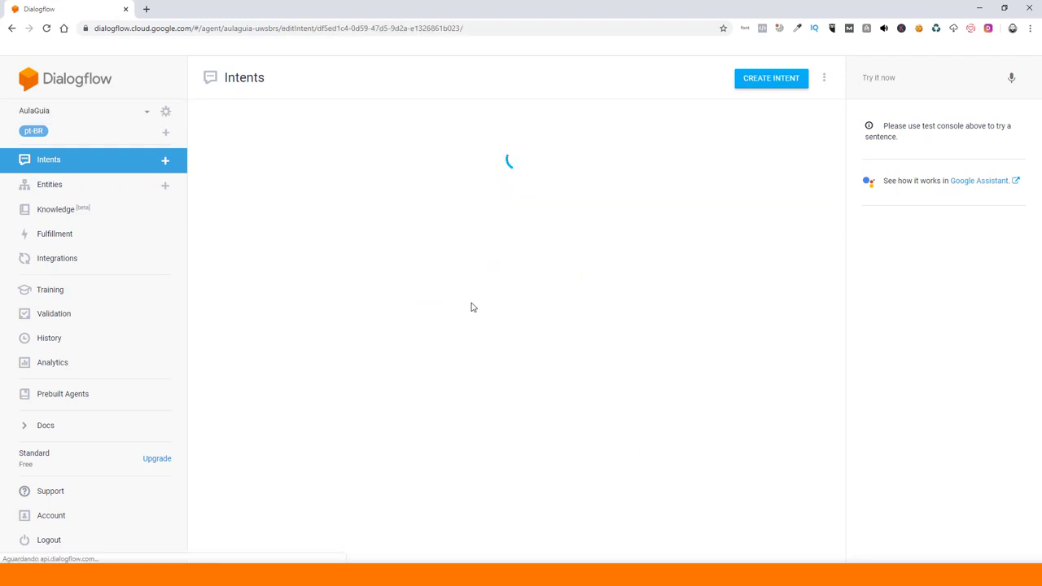
scroll(456, 309, "down", 5)
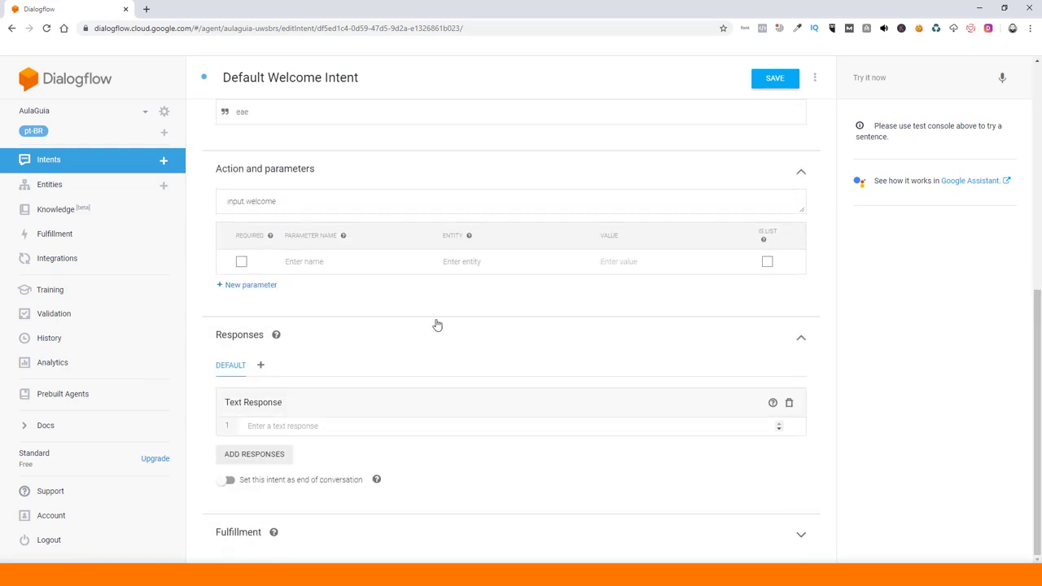
scroll(465, 344, "up", 5)
scroll(353, 270, "down", 4)
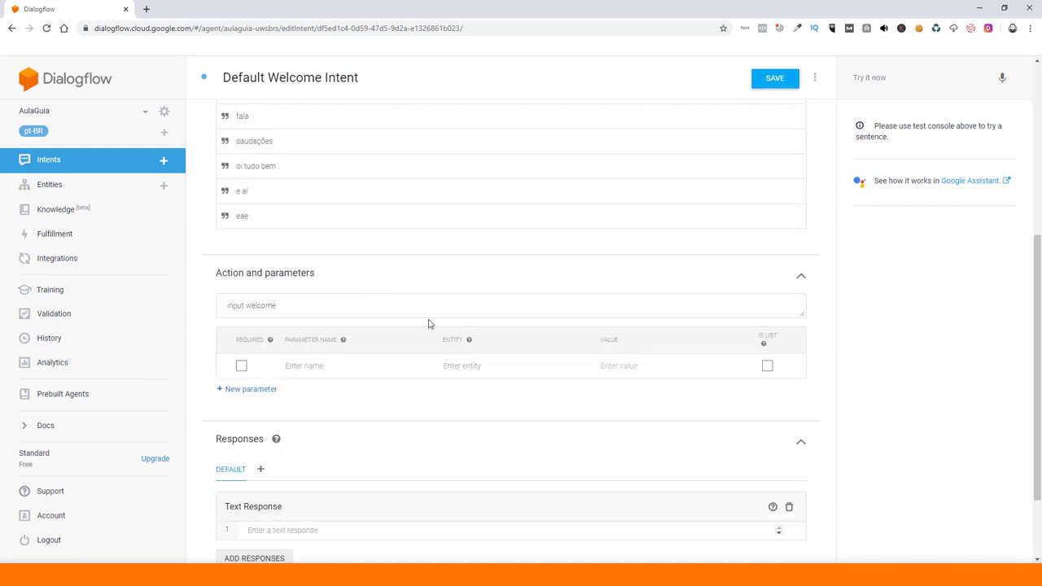
scroll(420, 443, "down", 2)
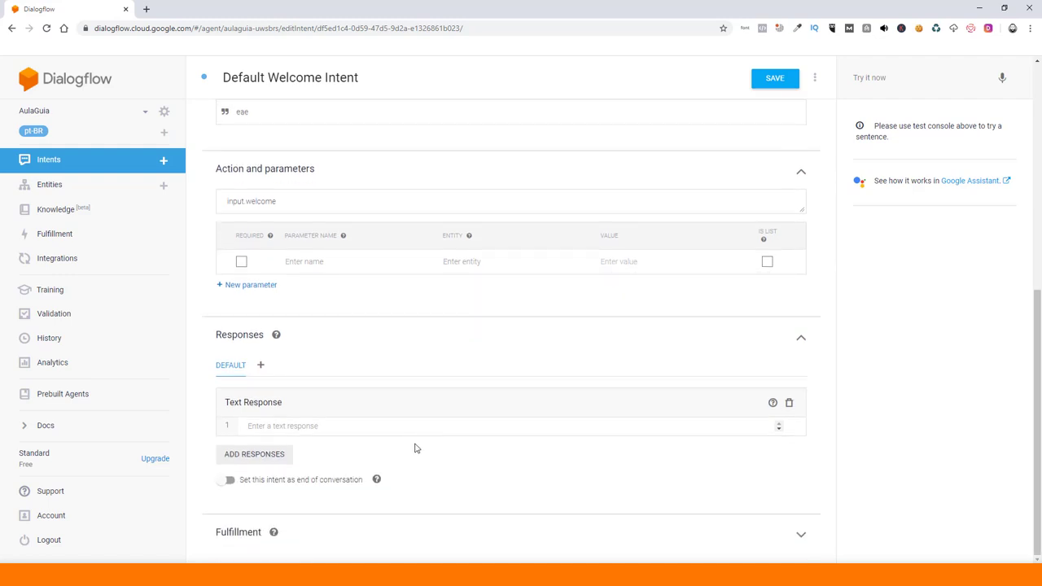
left_click(375, 427)
type("😀 *Olá, tudo bem?* Bem vindo ao nosso sistema de atendimento eletrônico *Associação Comercial_Cidade  É um prazer atendê-lo(a). Para agilizar o seu atendimento responda com o *nº* da opção desejada.")
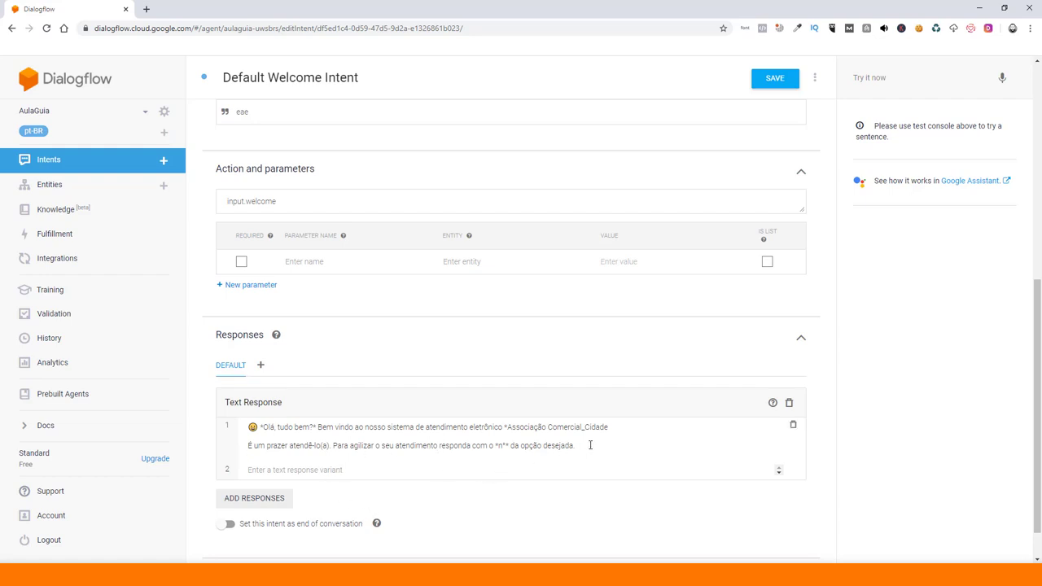
Step: Start a new line before "Bem vindo" and paste the numbered category menu, from "*0* Carros & Motos" to "*13* Delivery", below the text
scroll(424, 428, "up", 4)
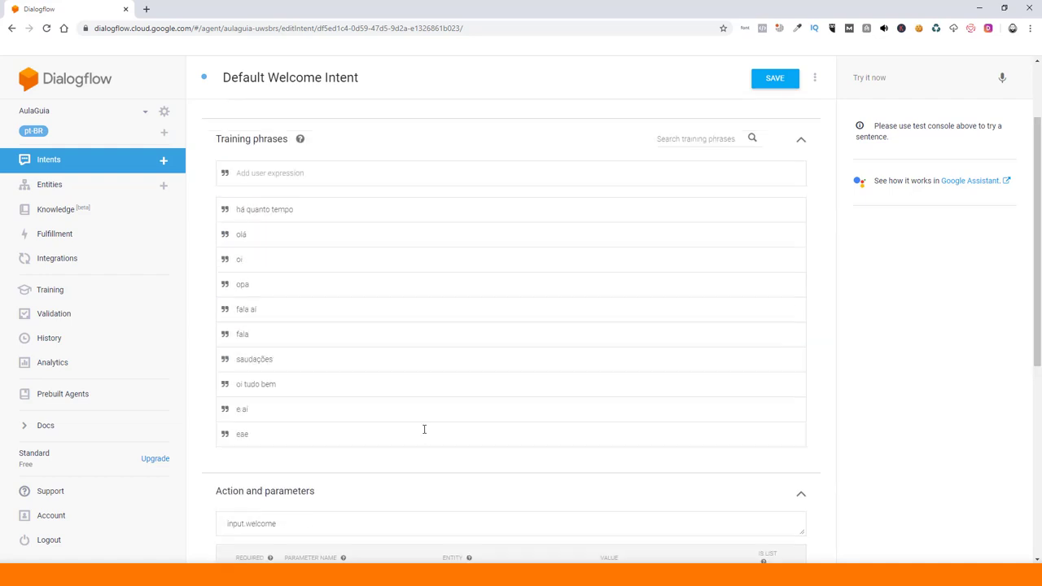
scroll(428, 432, "down", 5)
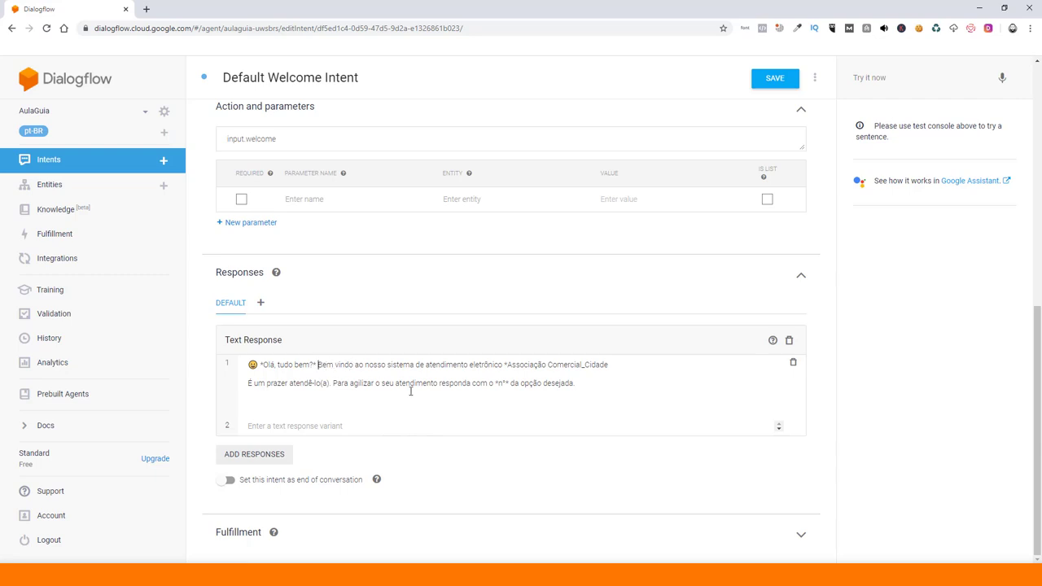
key("shift+Return")
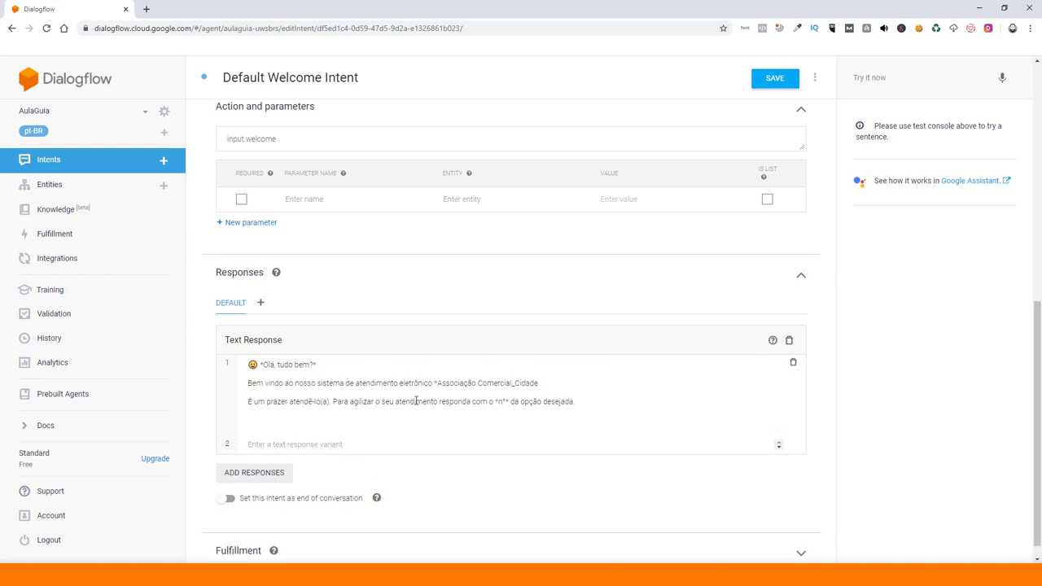
left_click(316, 415)
left_click(588, 403)
key("ctrl+v")
scroll(402, 448, "down", 2)
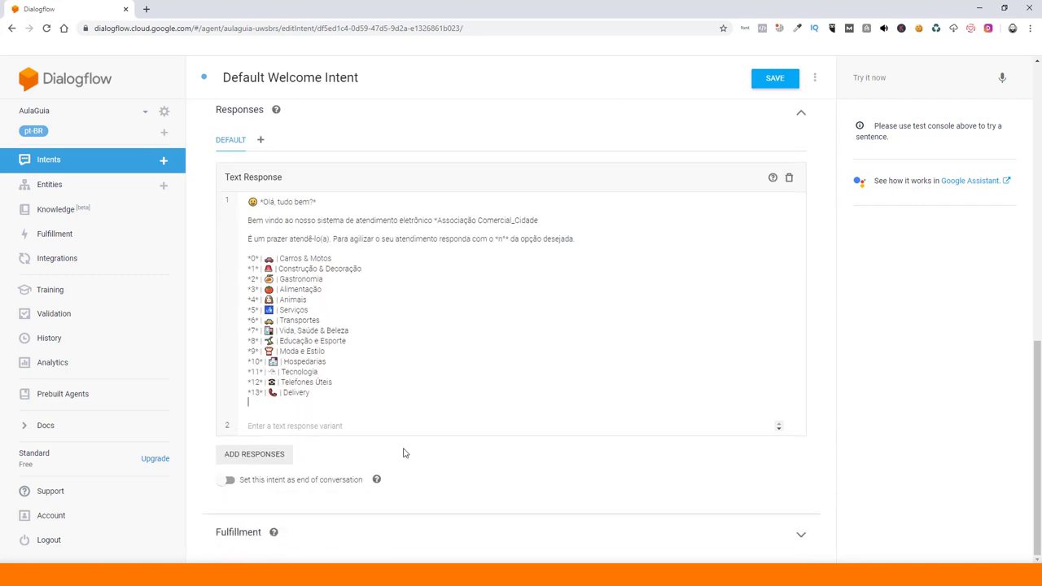
left_click(281, 260)
scroll(361, 377, "up", 1)
scroll(355, 378, "down", 1)
Step: Add the training phrase "queria saber o guia comercial" to the Default Welcome Intent and save the intent
scroll(358, 370, "up", 15)
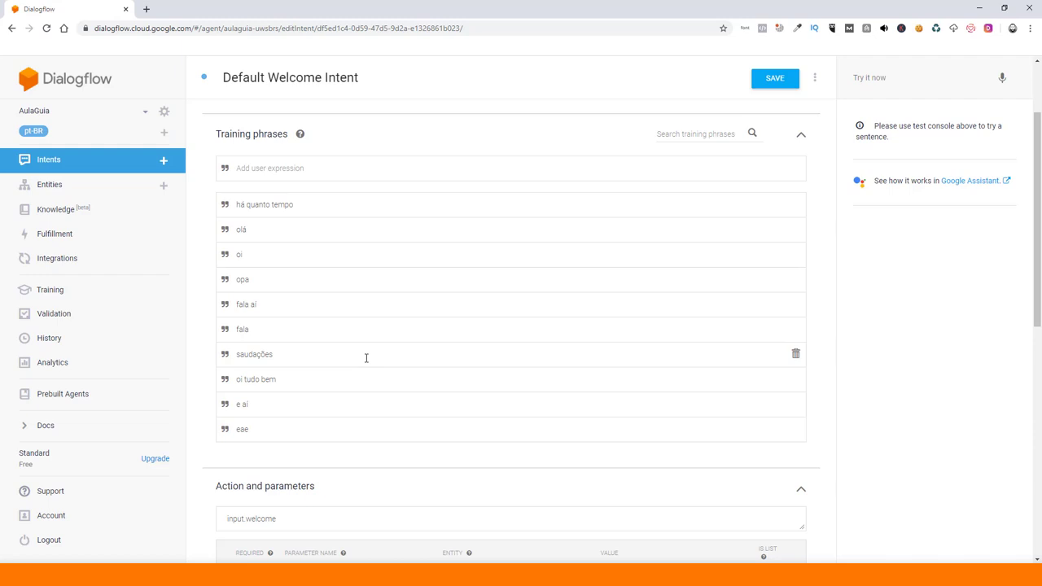
left_click(337, 177)
type("queria saber o guia comercial")
key("Return")
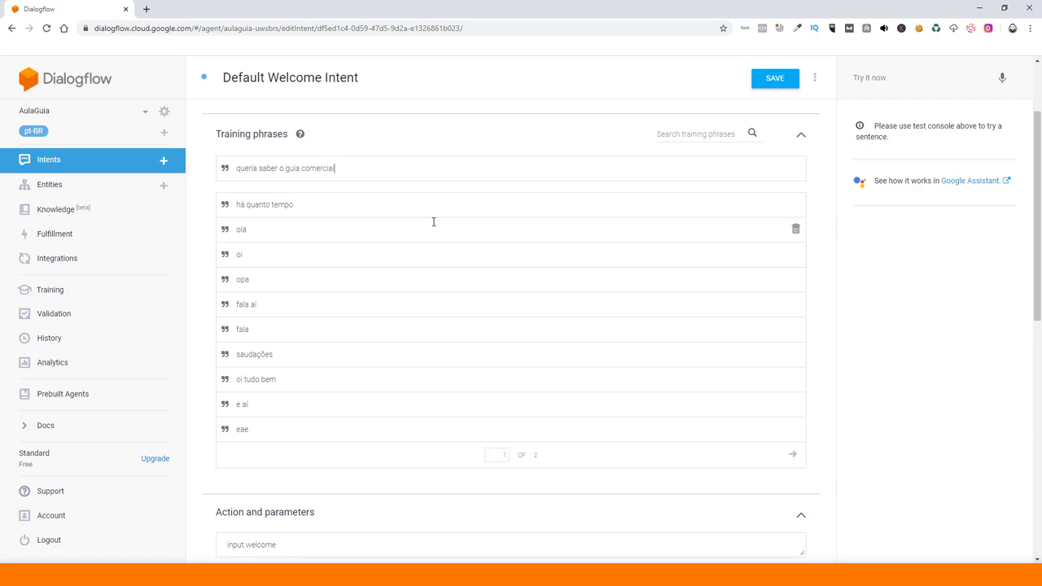
scroll(452, 285, "up", 2)
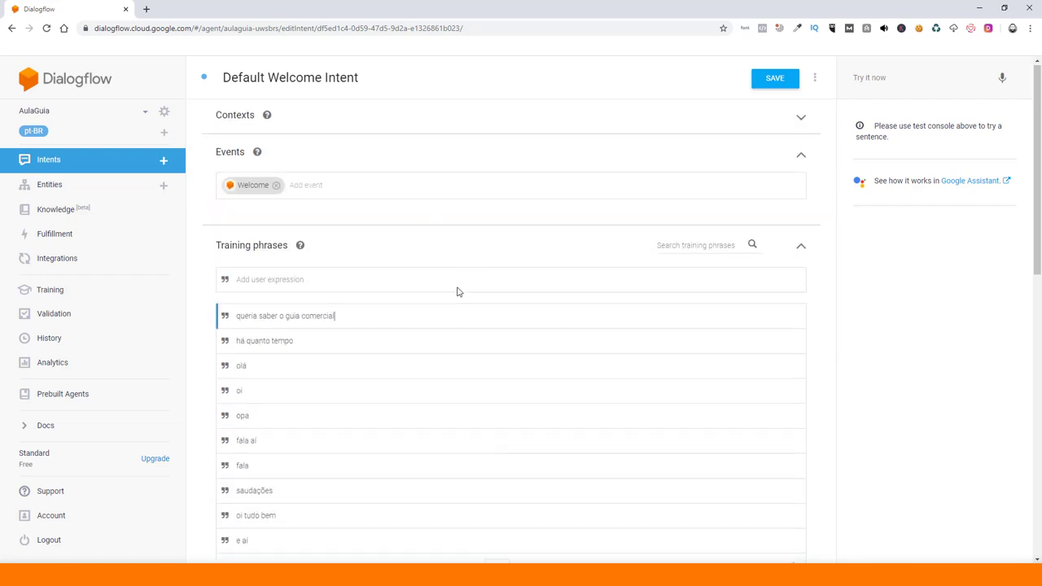
scroll(435, 337, "down", 8)
key("ctrl+s")
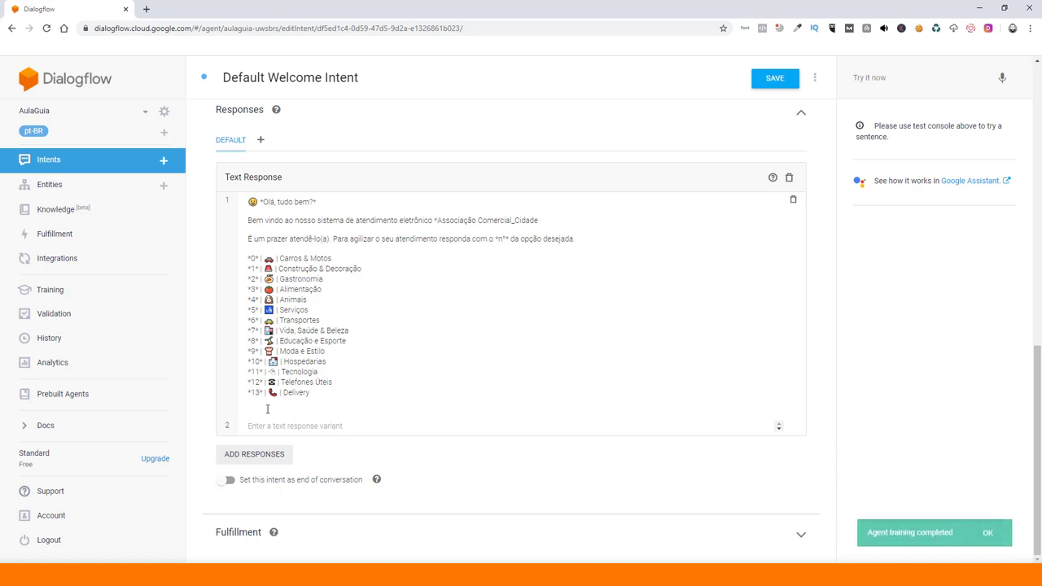
Step: Create and save a trial intent named "teste", and delete it from the intents list
scroll(305, 364, "up", 3)
left_click(138, 167)
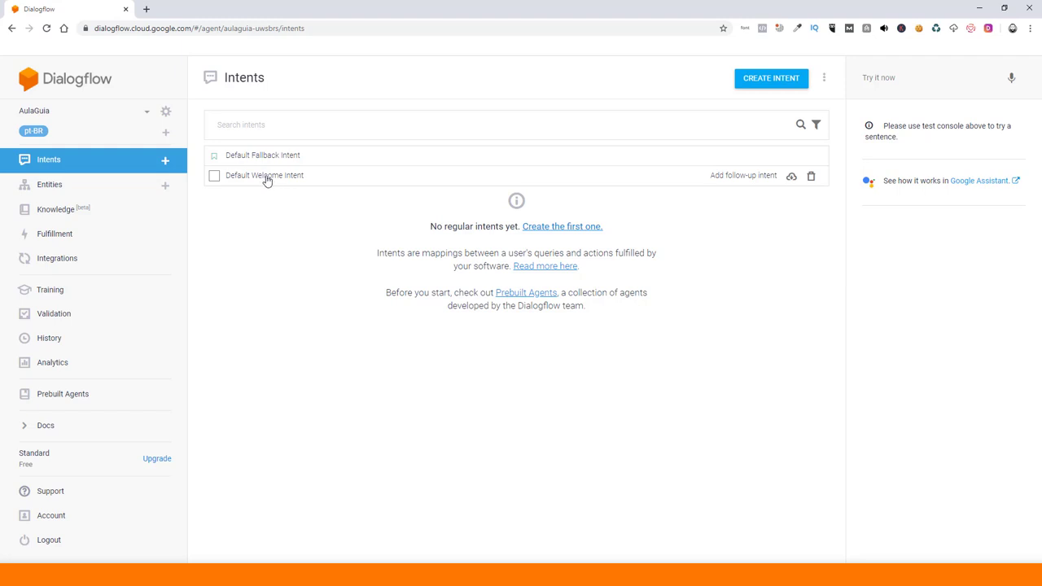
left_click(166, 163)
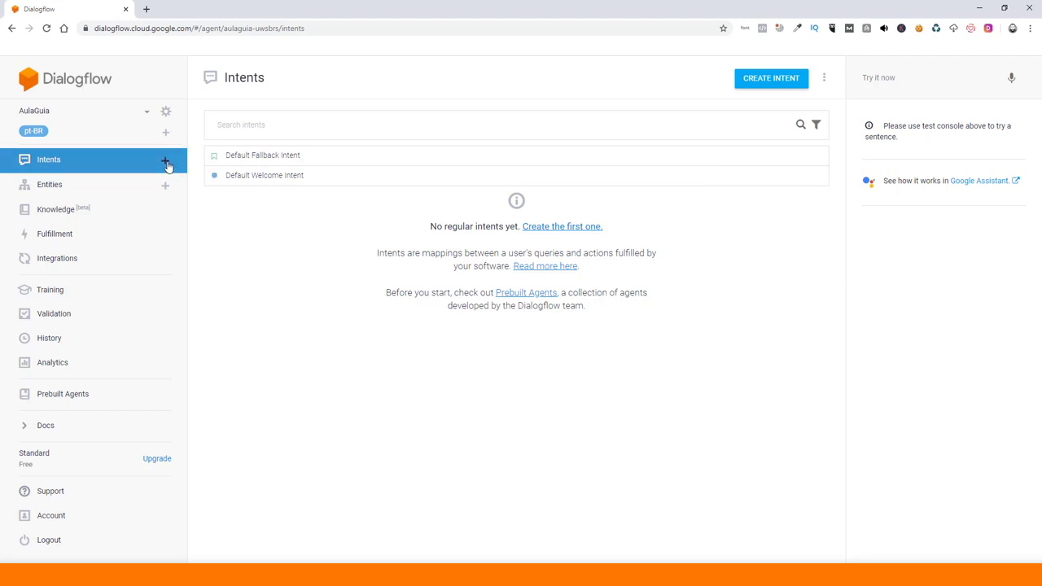
type("teste")
left_click(770, 83)
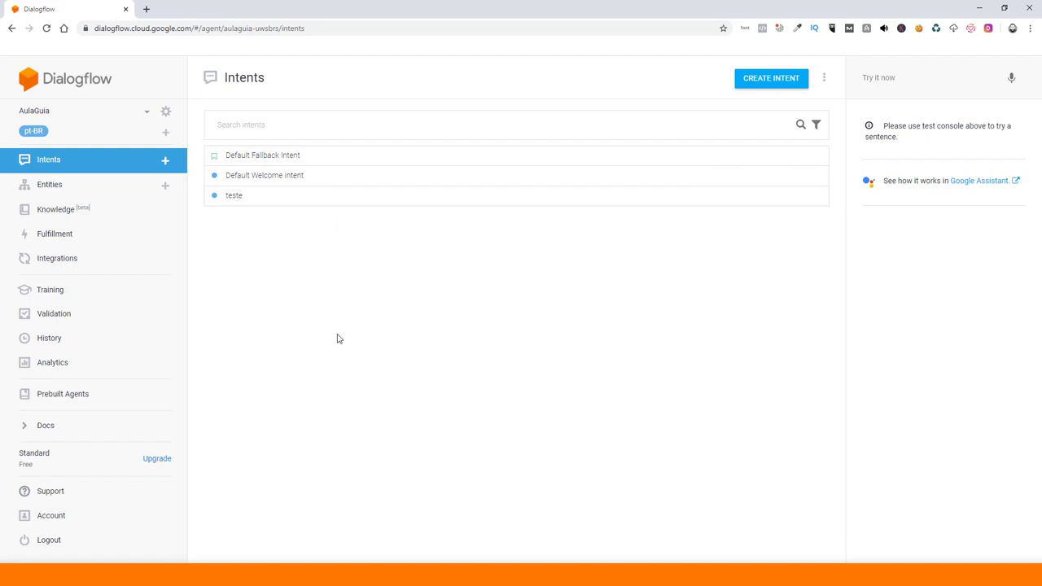
left_click(813, 198)
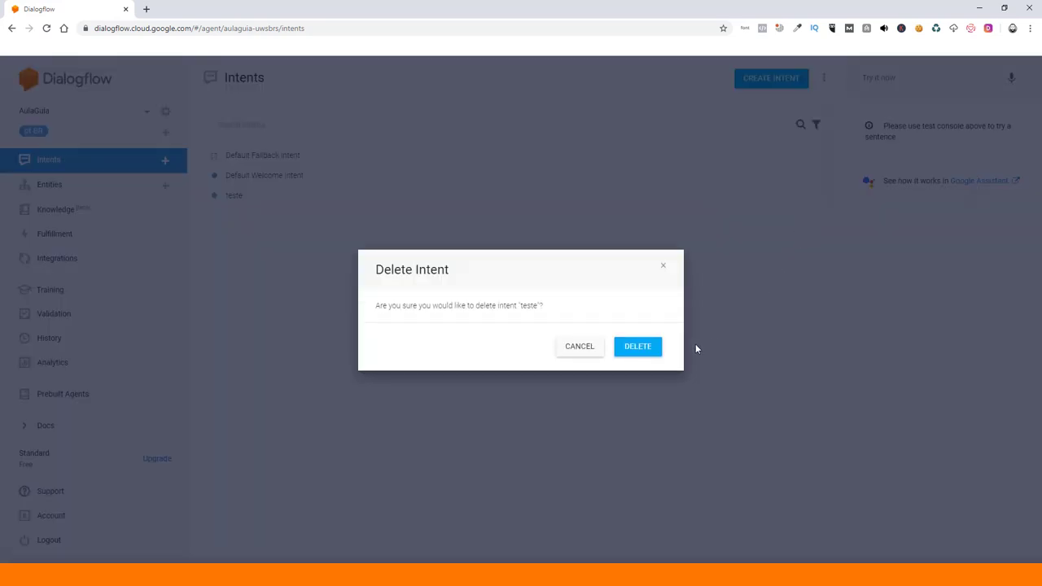
left_click(628, 349)
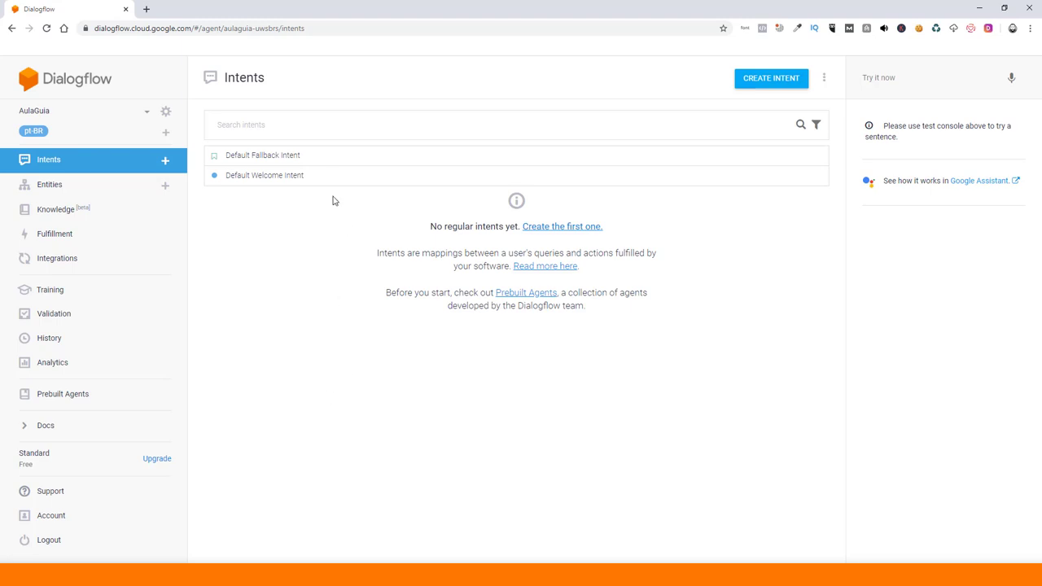
Step: Add a custom follow-up intent to the Default Welcome Intent
right_click(722, 177)
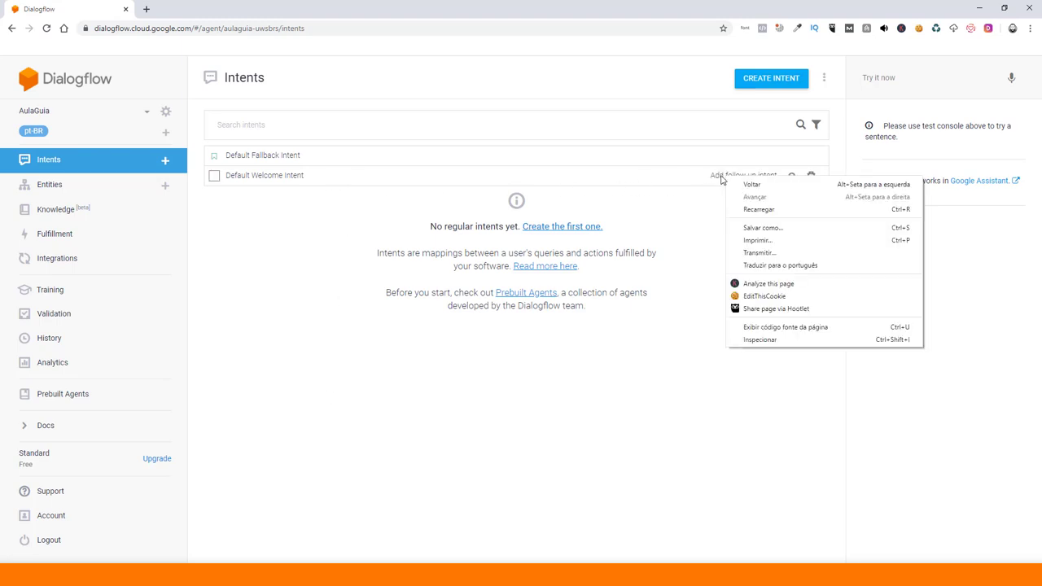
left_click(722, 178)
left_click(804, 251)
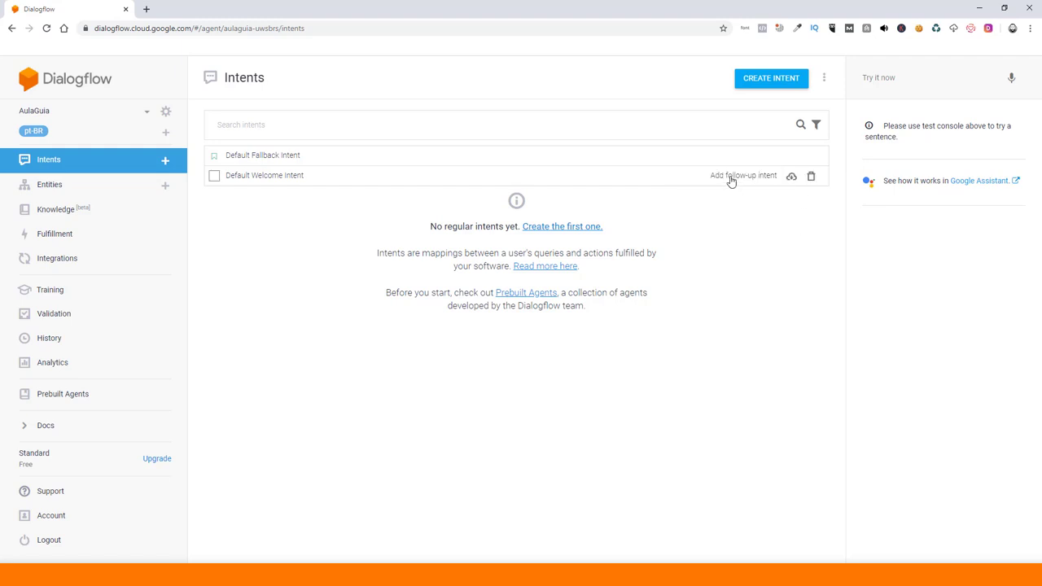
left_click(731, 181)
left_click(714, 187)
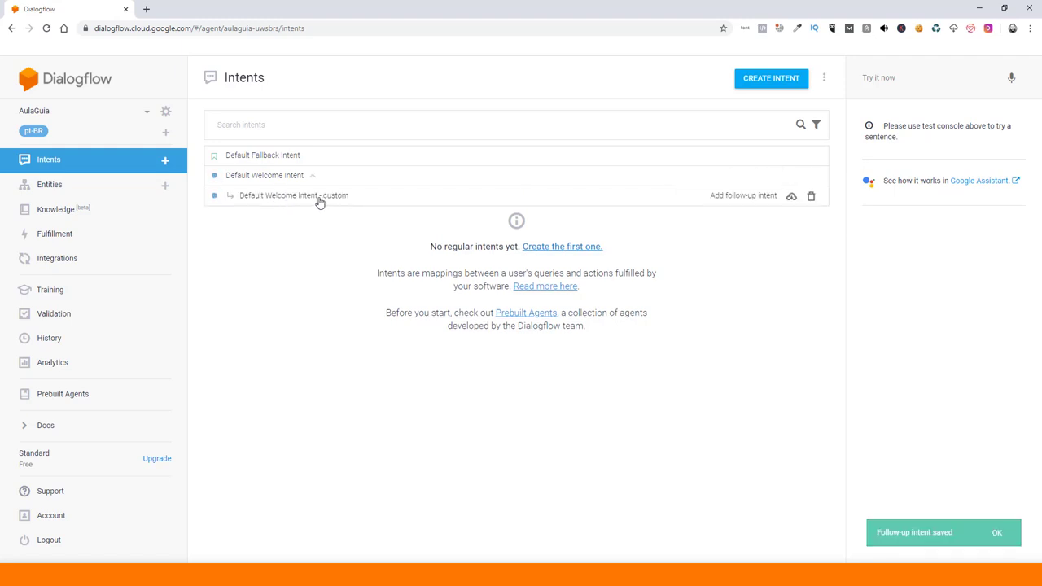
Step: Open the custom follow-up intent and rename it "00.carros.e.motos"
left_click(319, 202)
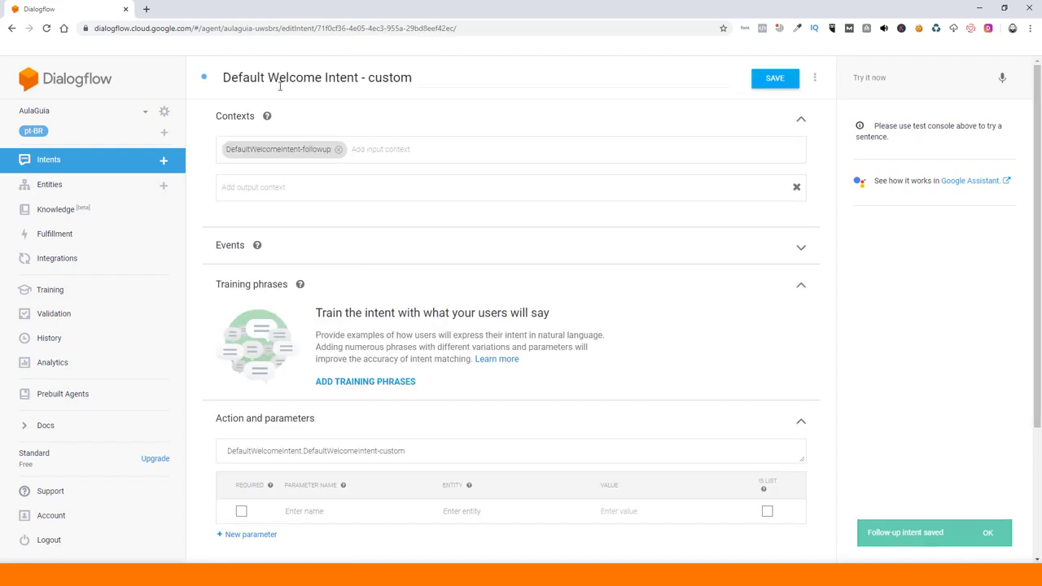
left_click_drag(412, 77, 223, 77)
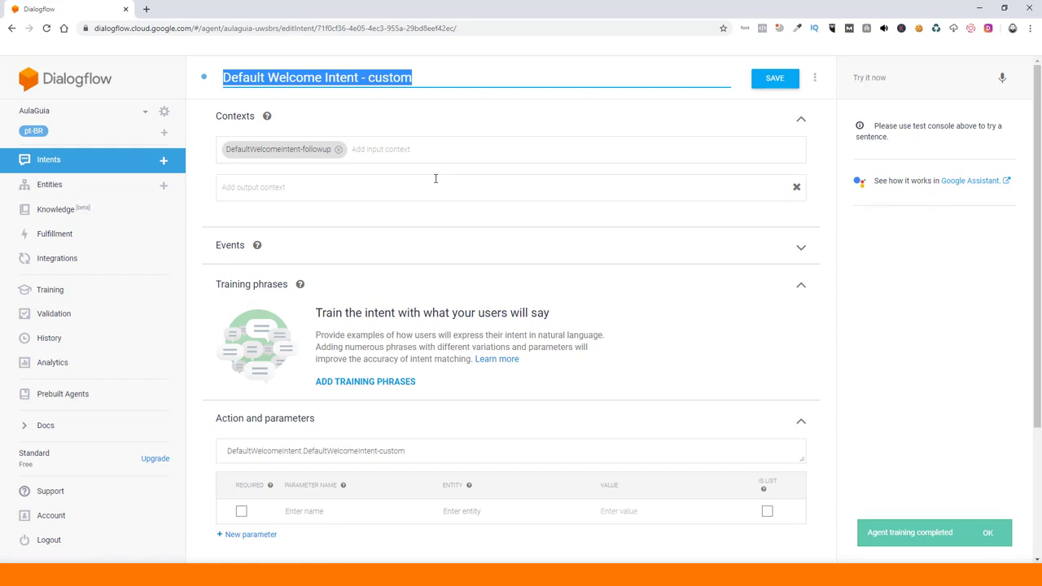
type("00")
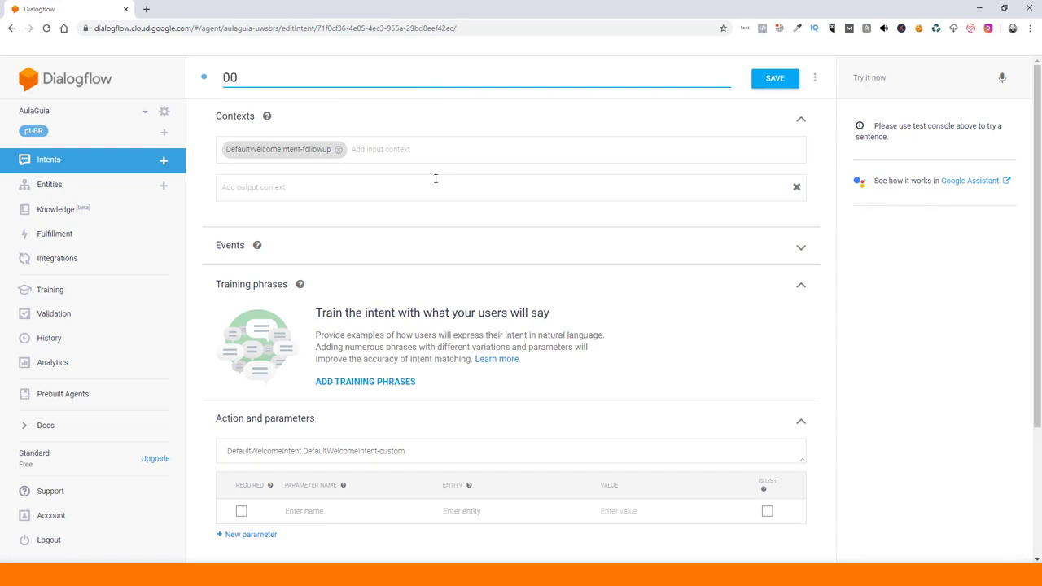
type(".carros.e.motos")
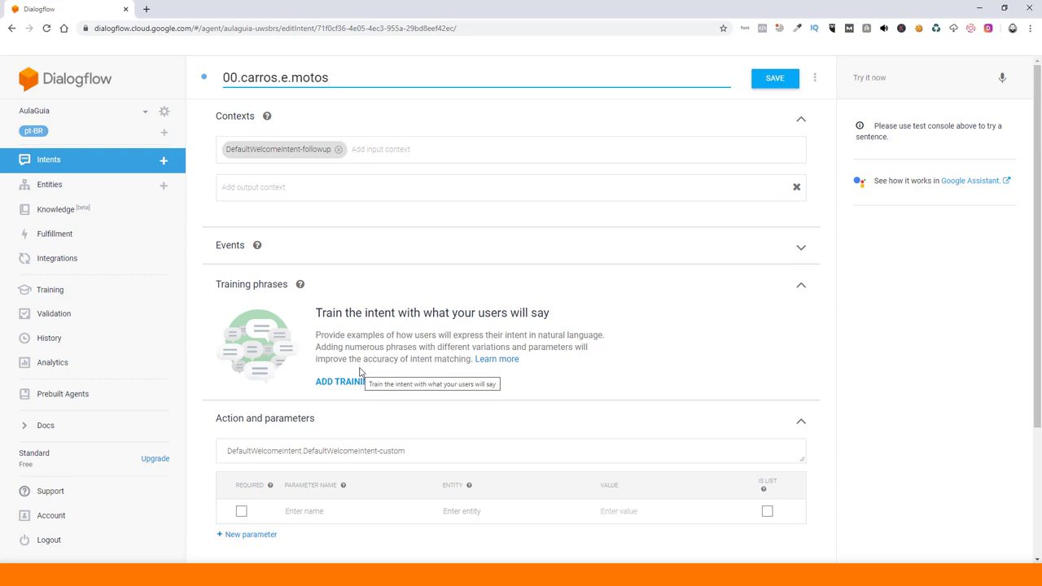
Step: Add the training phrases "00", "carros" and "motos" to the 00.carros.e.motos intent
scroll(360, 372, "down", 3)
scroll(300, 337, "up", 2)
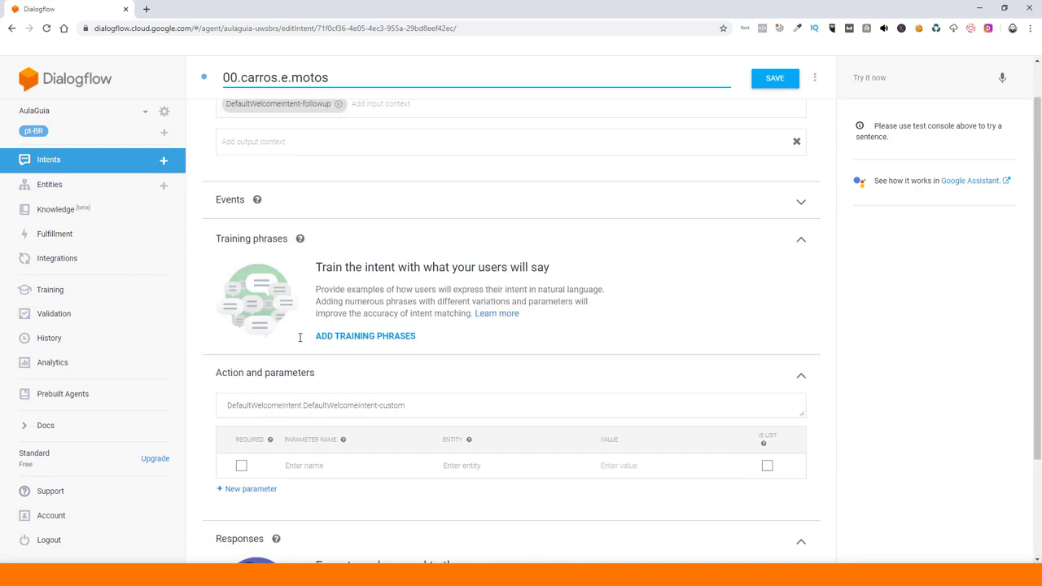
scroll(299, 337, "up", 1)
left_click(356, 383)
scroll(265, 232, "down", 3)
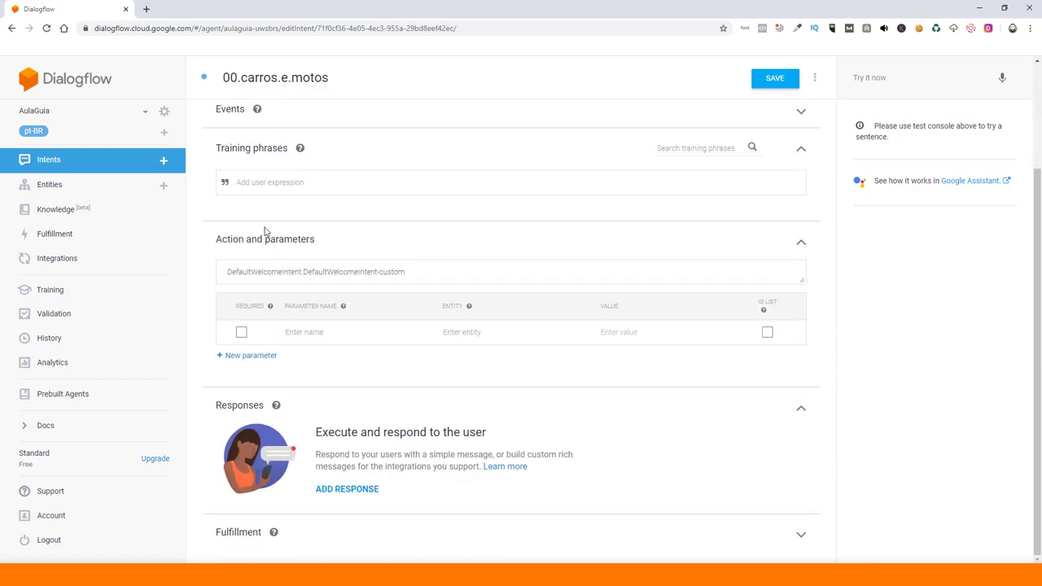
left_click(263, 184)
type("00")
key("Return")
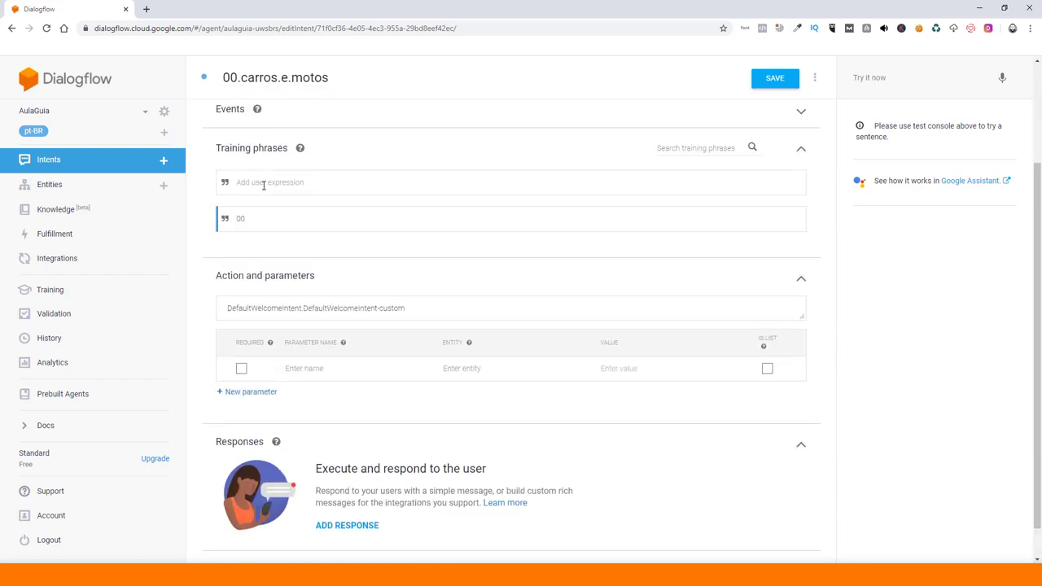
type("carros")
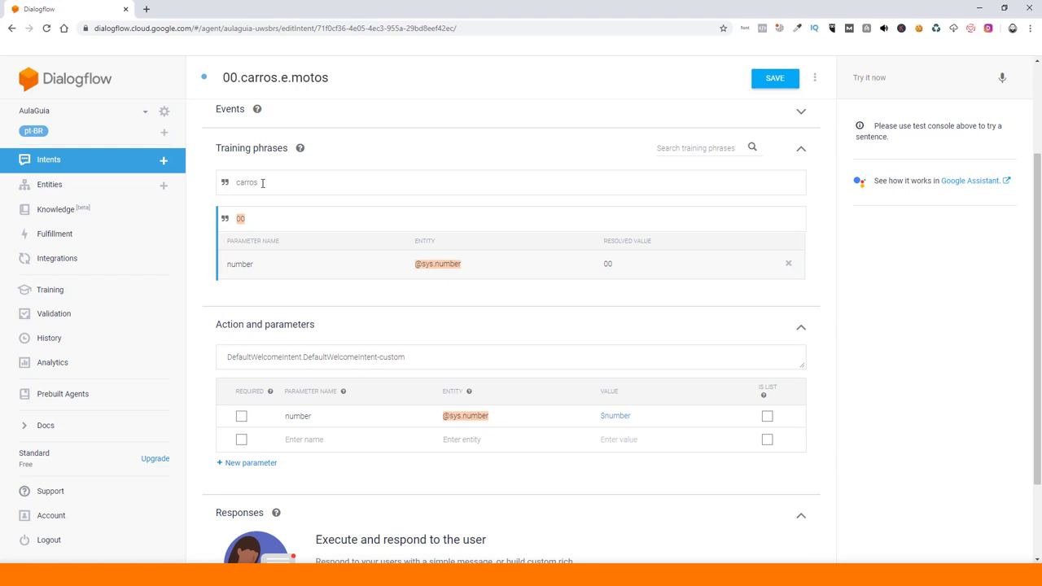
key("Return")
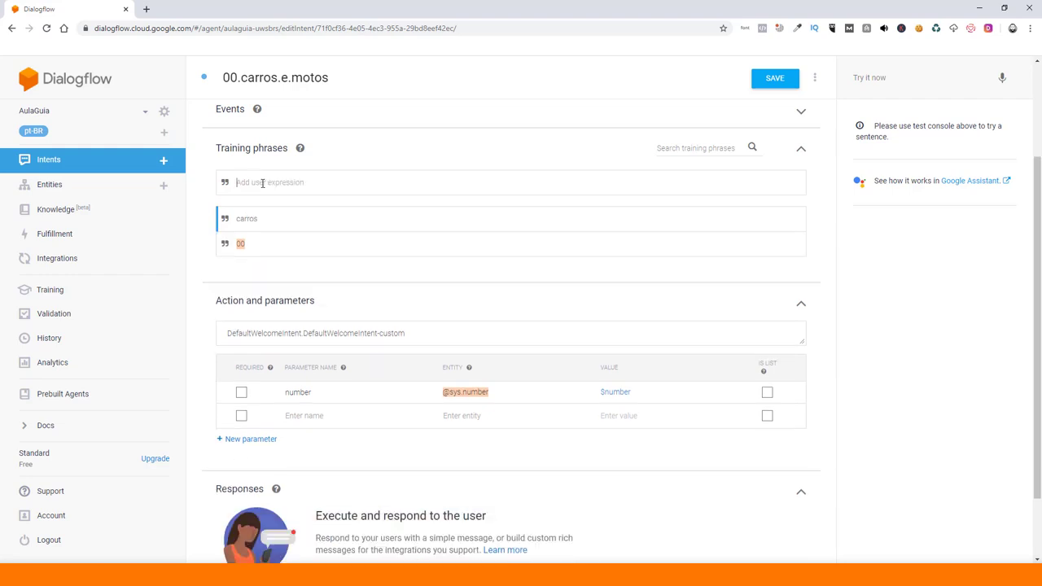
type("motos")
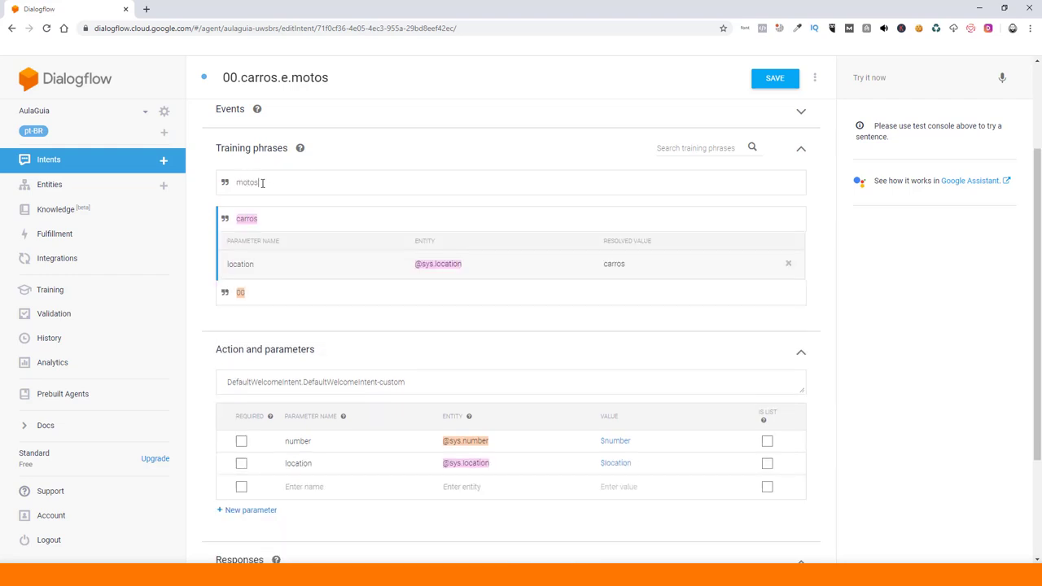
key("Return")
Step: Remove the automatic location and number entity annotations from the training phrases "motos", "carros" and "00"
left_click(244, 218)
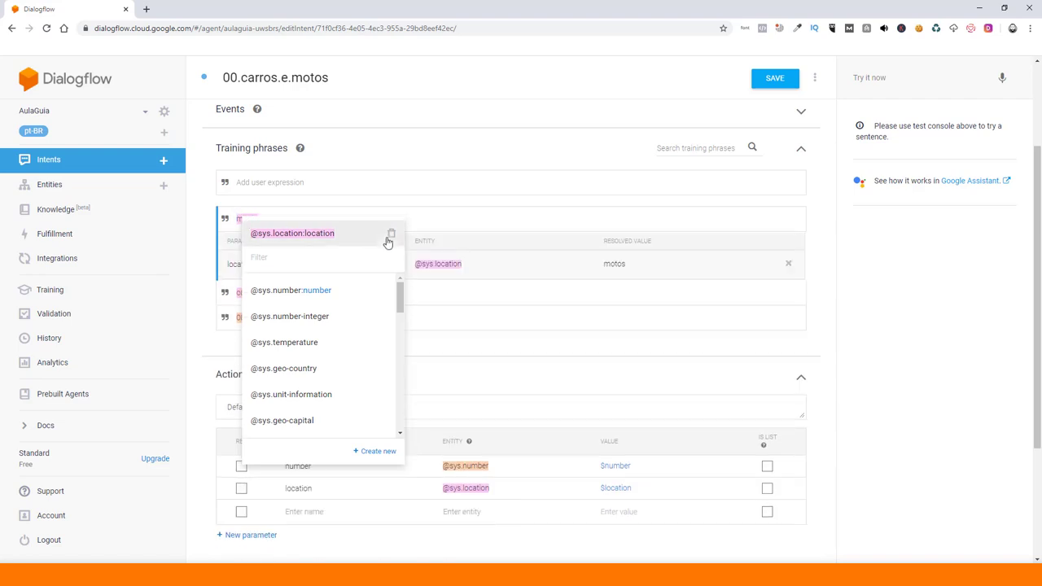
left_click(393, 236)
left_click(245, 242)
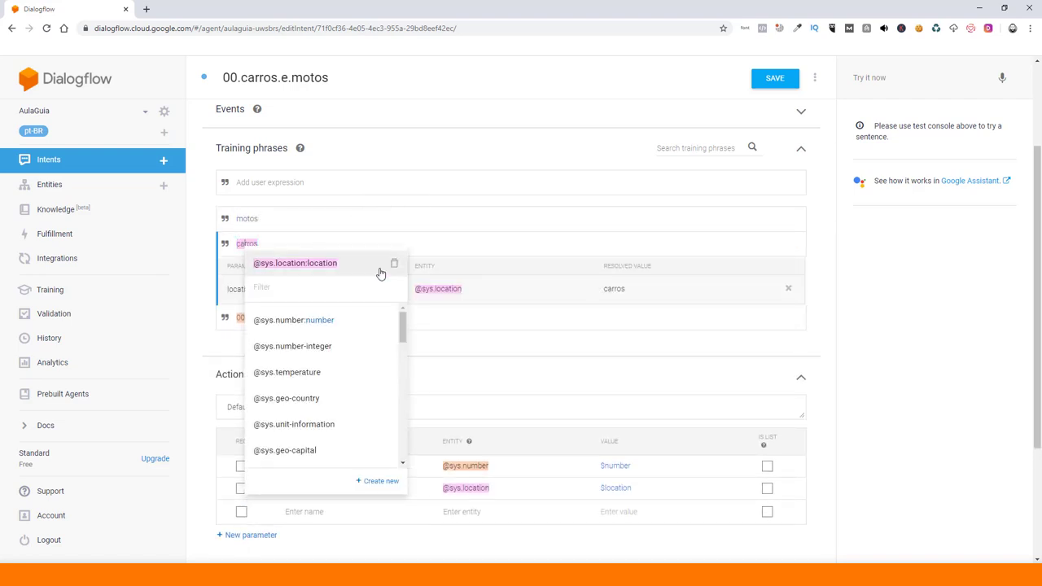
left_click(394, 269)
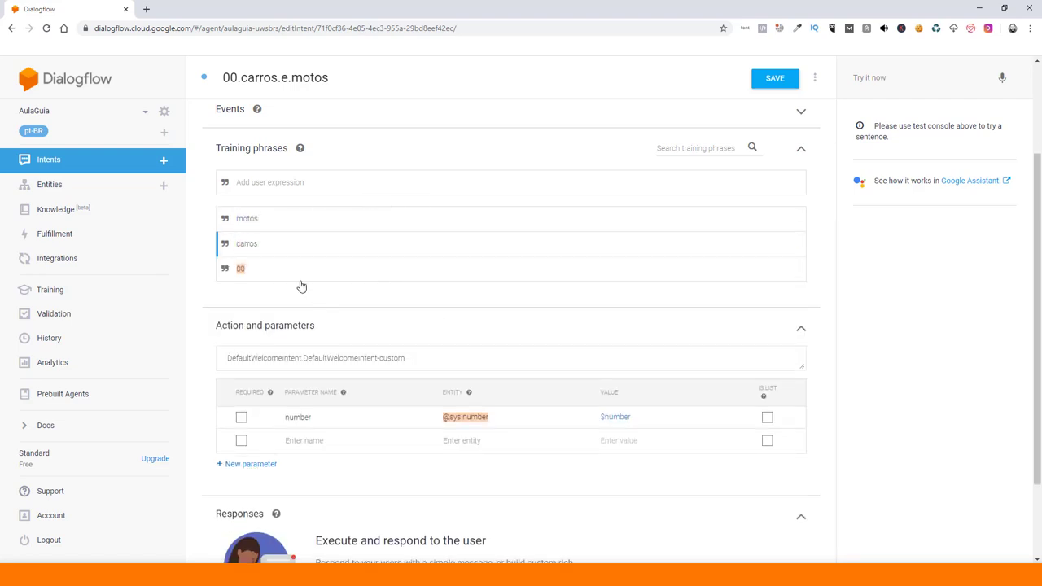
left_click(240, 270)
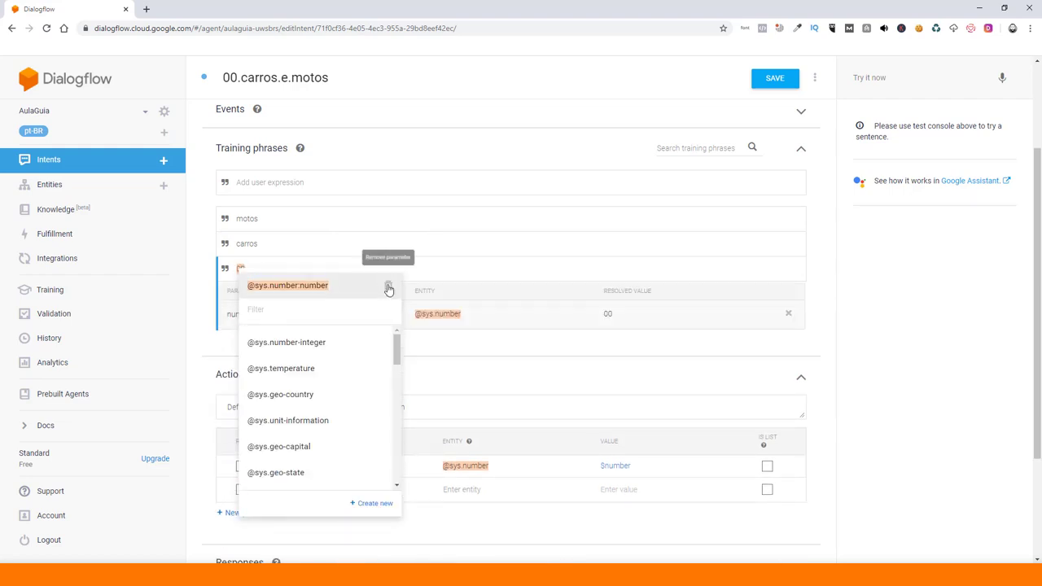
left_click(388, 284)
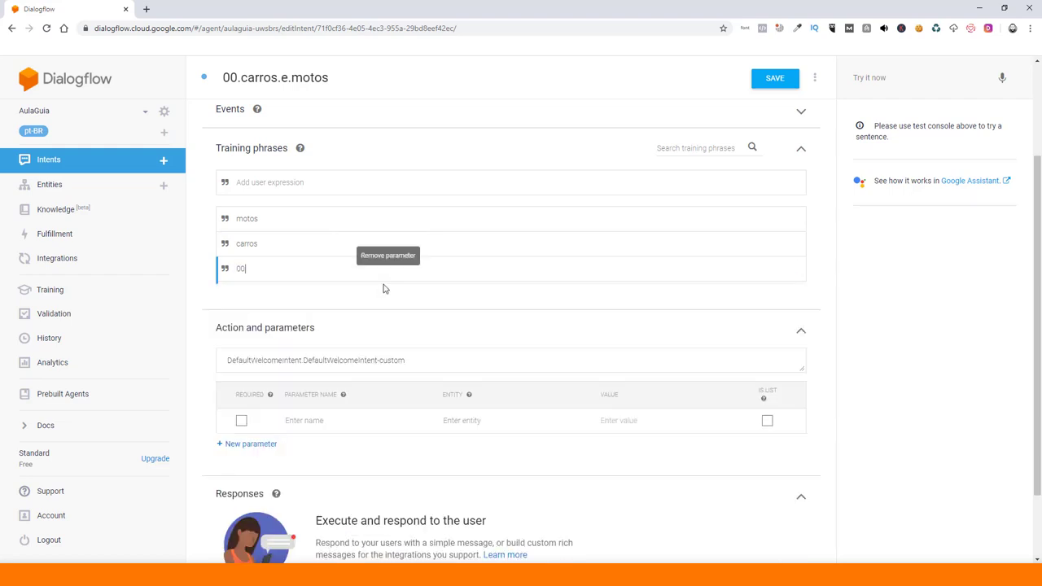
double_click(257, 218)
double_click(248, 242)
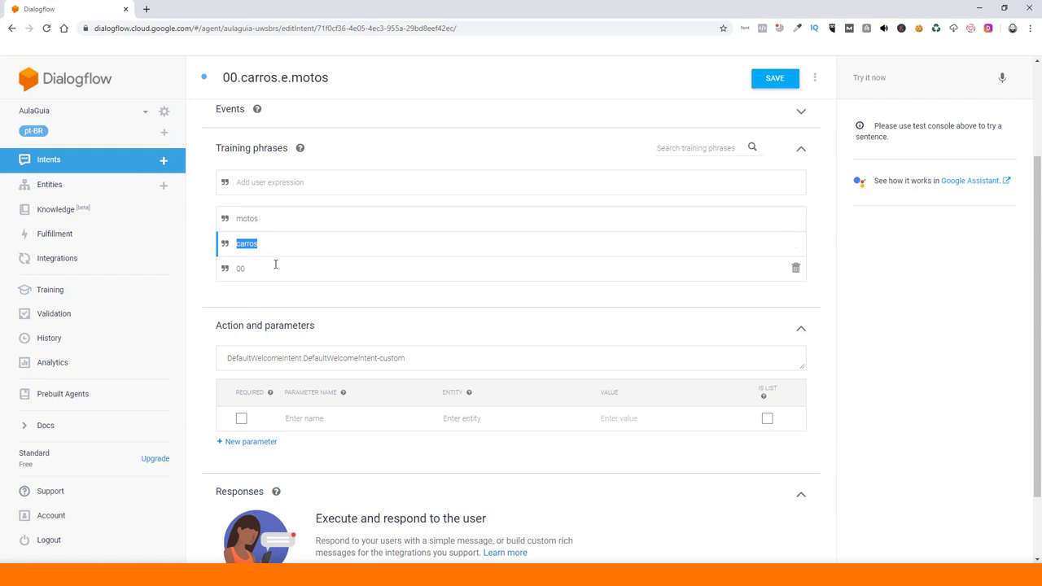
left_click(277, 245)
Step: Add a default text response block to the carros e motos intent
scroll(324, 395, "down", 1)
scroll(323, 395, "down", 1)
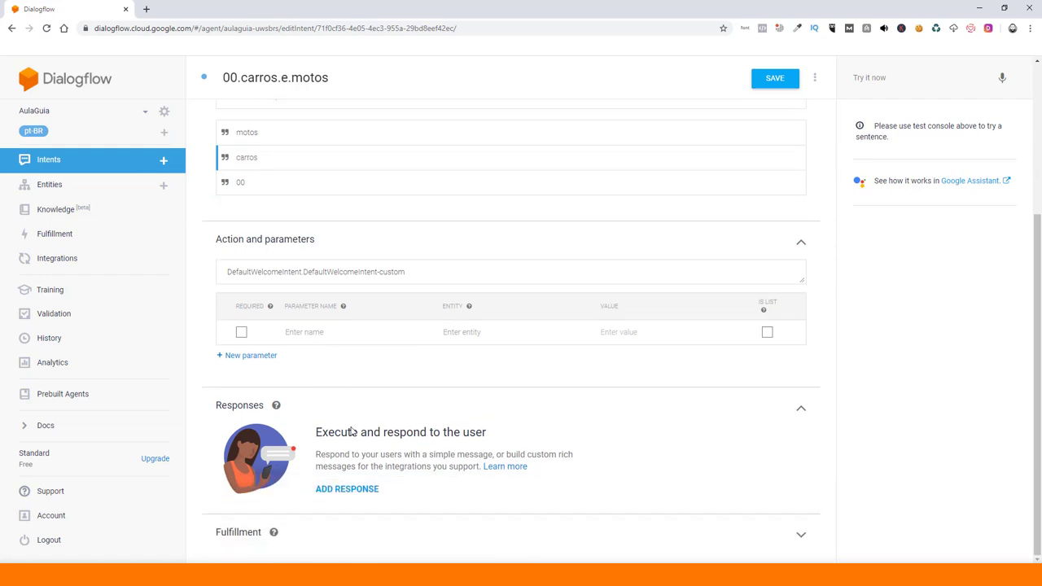
left_click(350, 489)
scroll(342, 440, "down", 1)
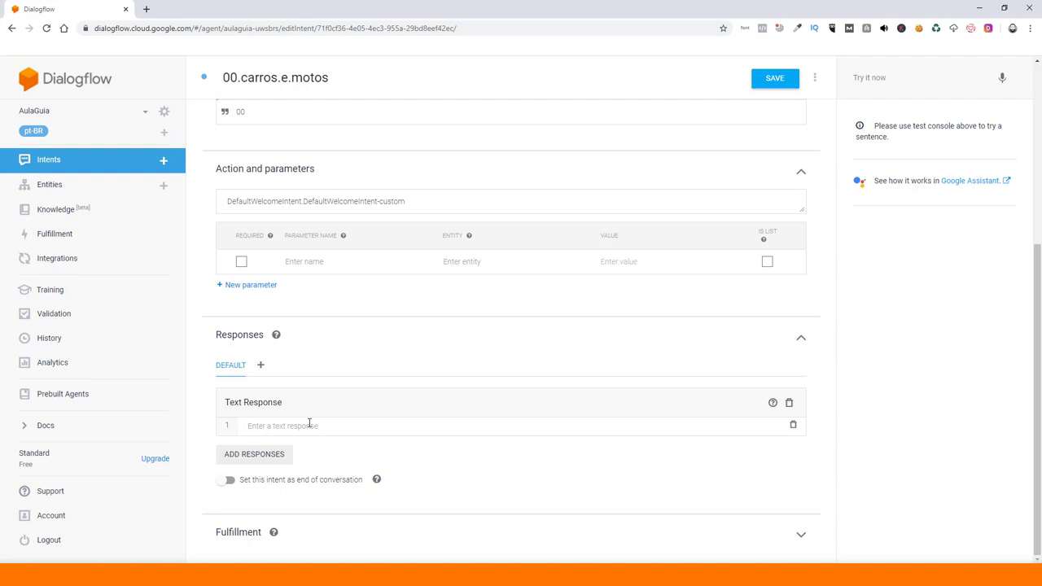
Step: Rename the intent "0.carros.e.motos"
scroll(309, 424, "up", 4)
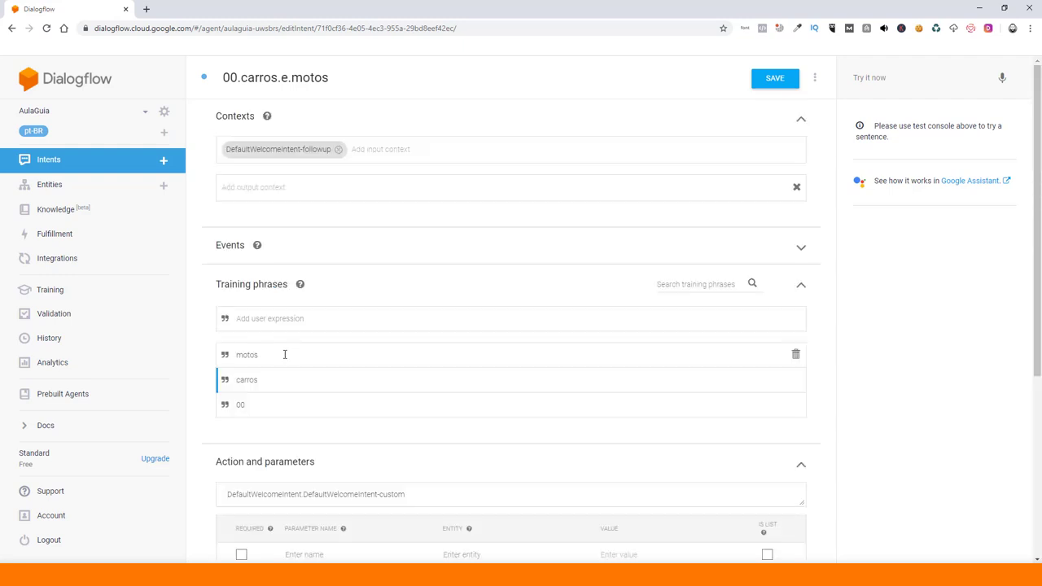
left_click(230, 77)
key("BackSpace")
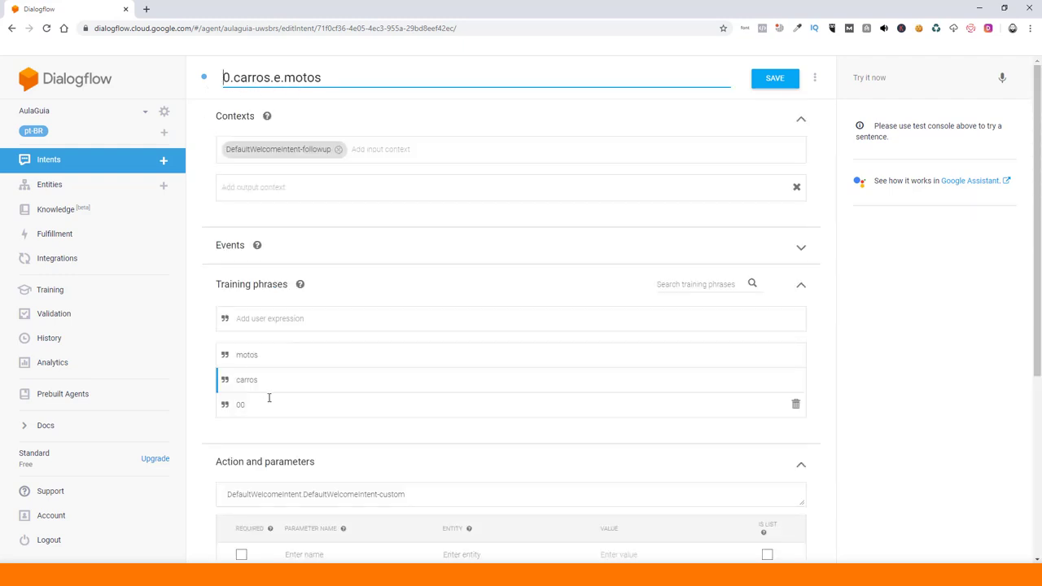
Step: Replace the training phrase "00" with "0" and remove the date-time annotation from the new phrase
left_click(796, 405)
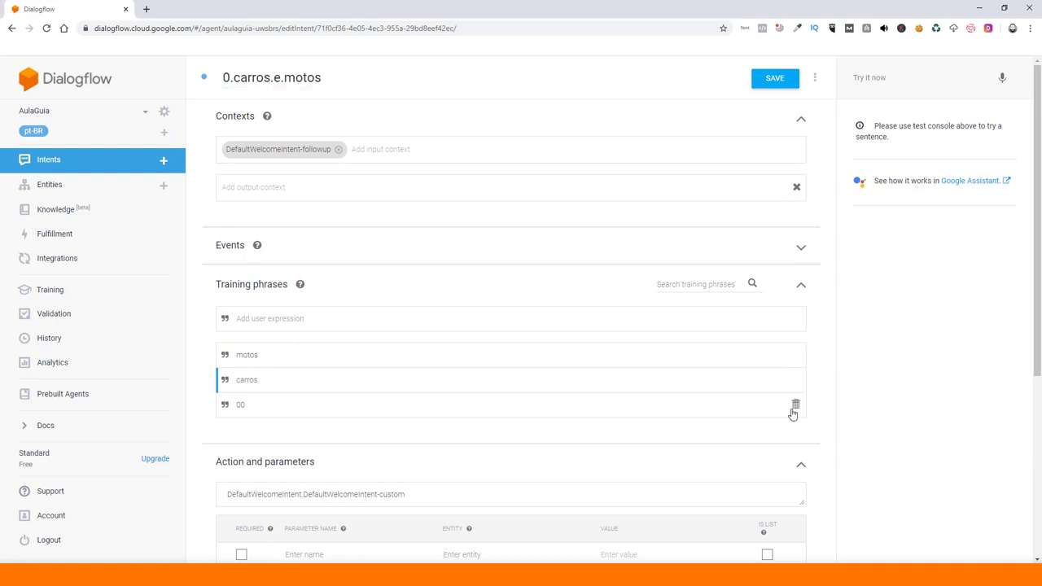
left_click(361, 320)
type("0")
key("Return")
left_click(235, 354)
left_click(237, 355)
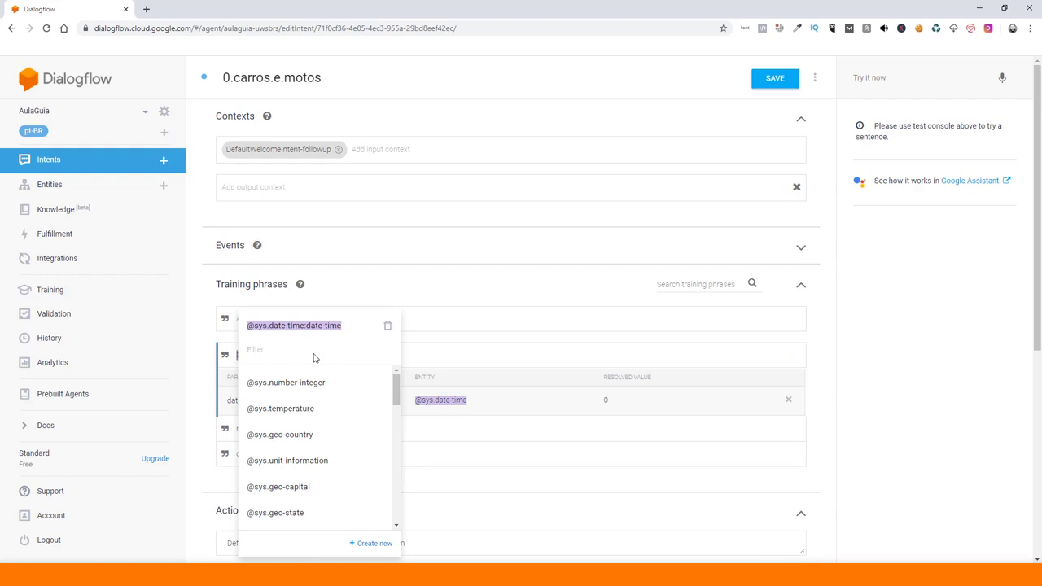
left_click(388, 328)
Step: Start the intent's text response with the line "Escolha a opção abaixo." followed by a line break
scroll(349, 372, "down", 5)
scroll(323, 396, "down", 1)
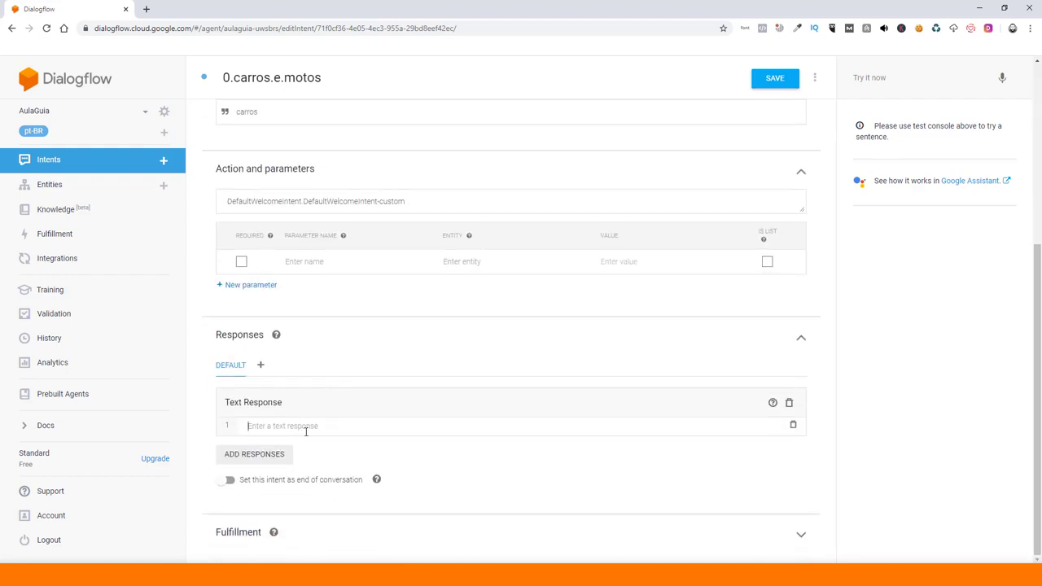
type("Escolha")
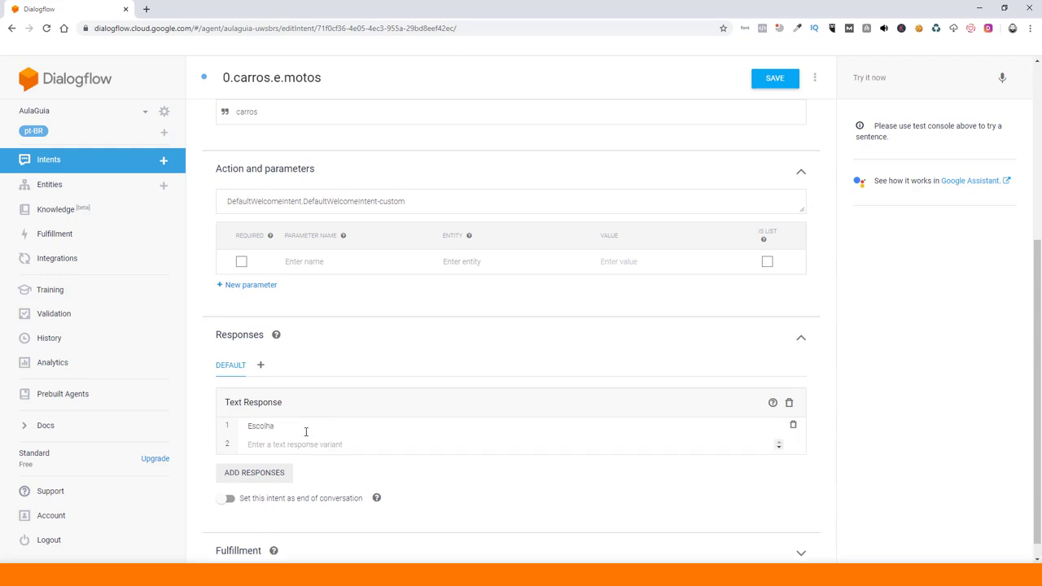
type(" a opção abaixo.")
key("Return")
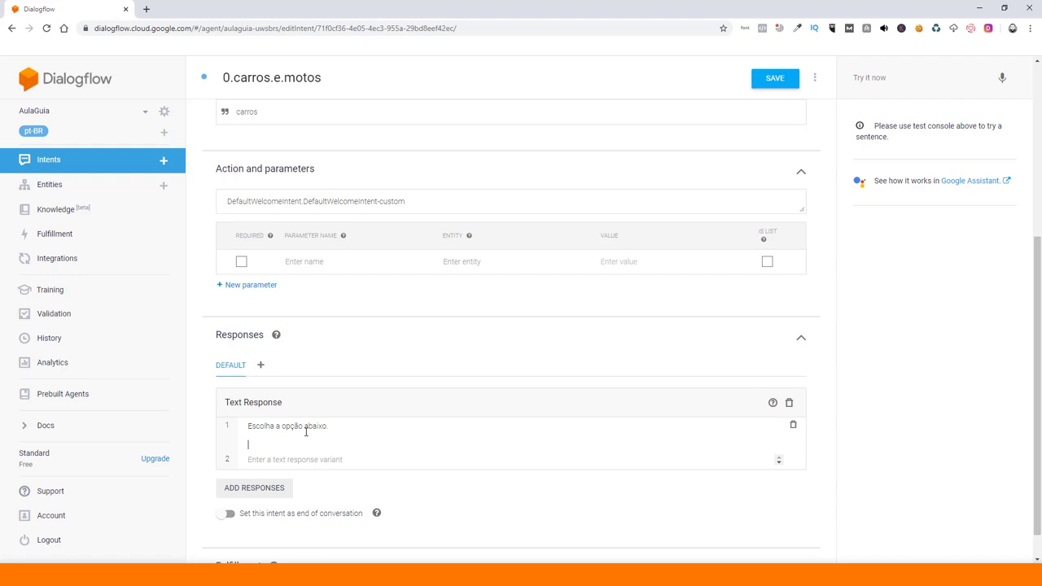
Step: List the options "01 | Borracharia", "02 | Placas" and "03 | Lavagem" on separate lines of the text response
type("01")
key("BackSpace")
type("1 | Borracharia")
key("Return")
type("02 |")
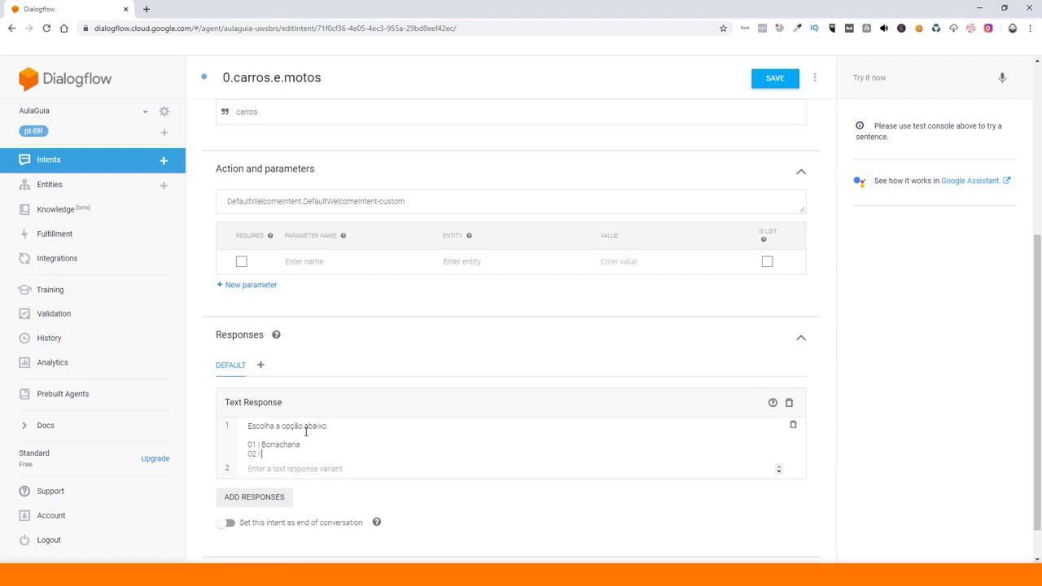
type(" Placas")
key("Return")
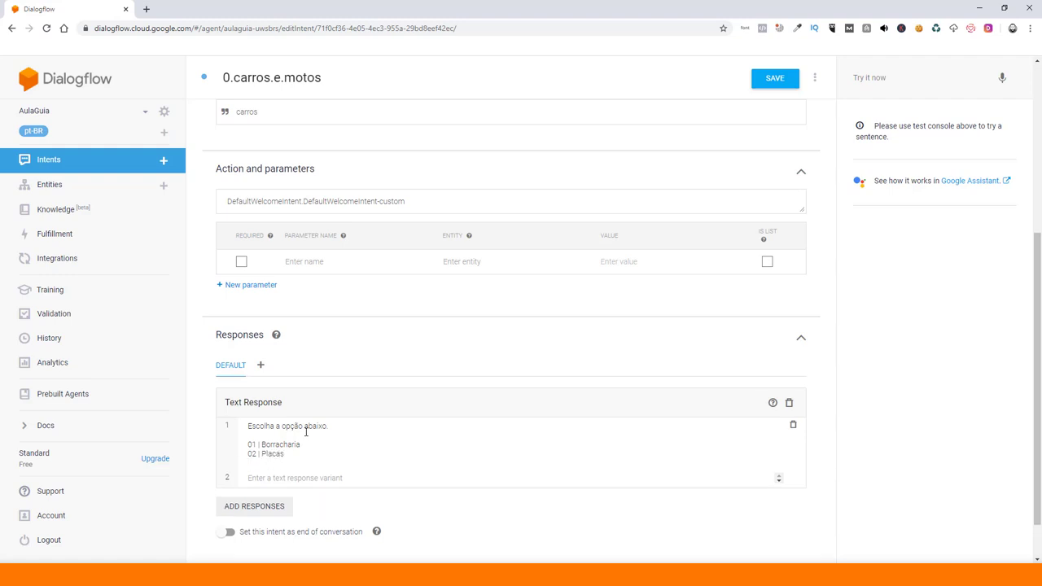
type("03 | Lavagem")
key("Return")
key("Return")
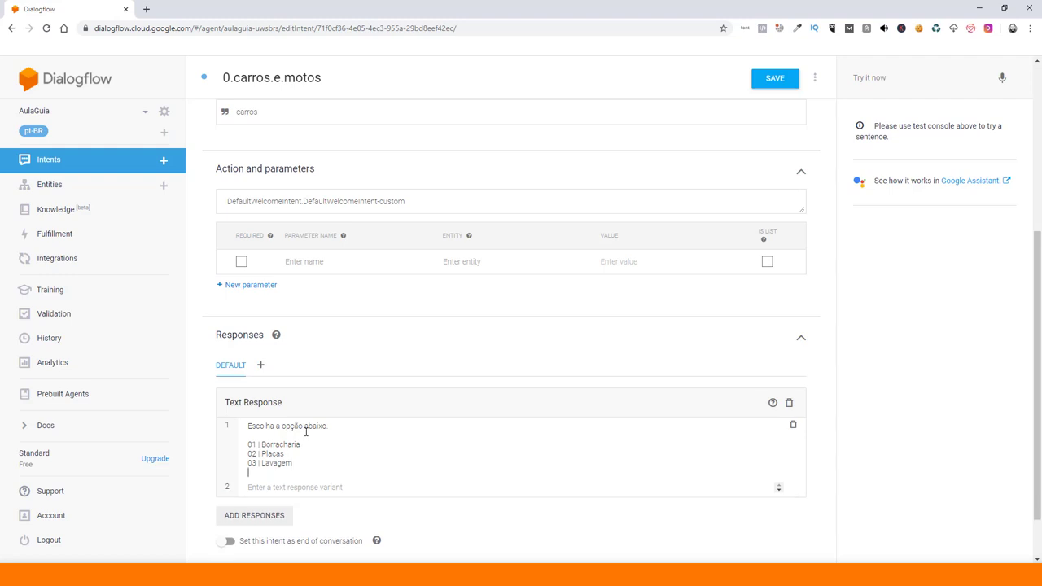
Step: End the text response with "Digite *#* para retornar ao menu" and save the intent
type("D")
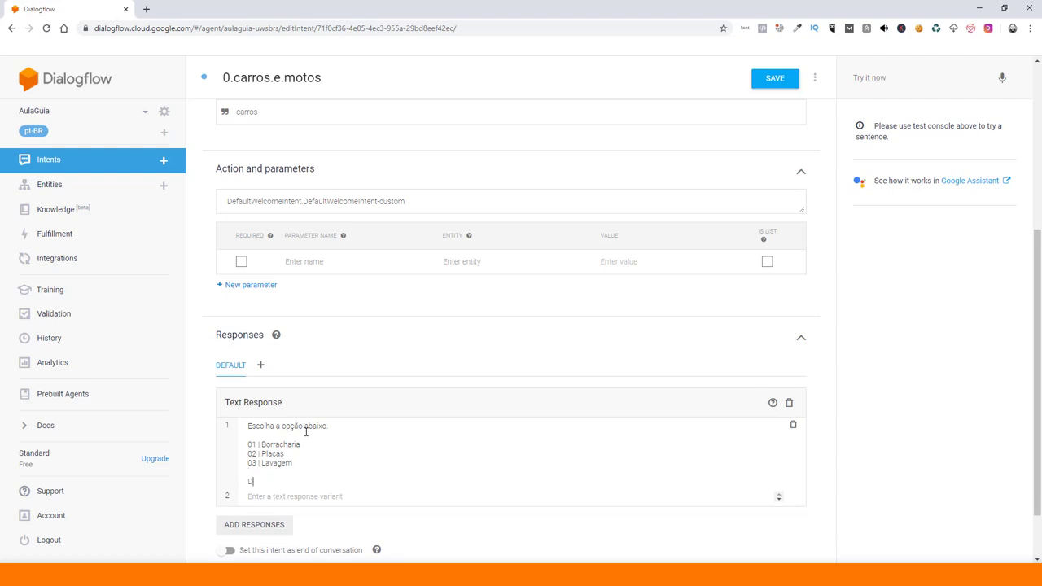
type("igite *#")
key("Right")
type("para retornar ao menu")
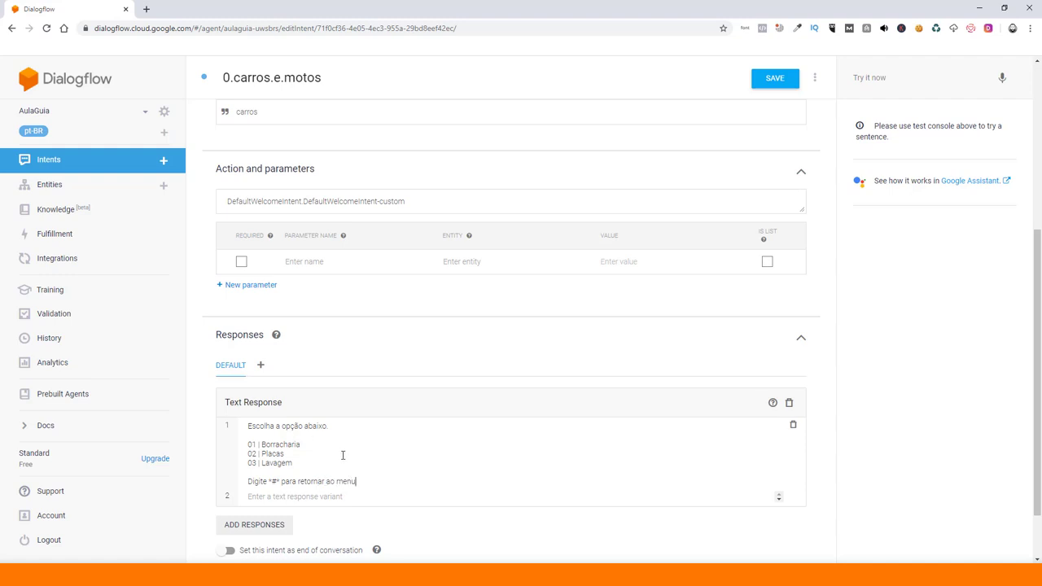
left_click(773, 80)
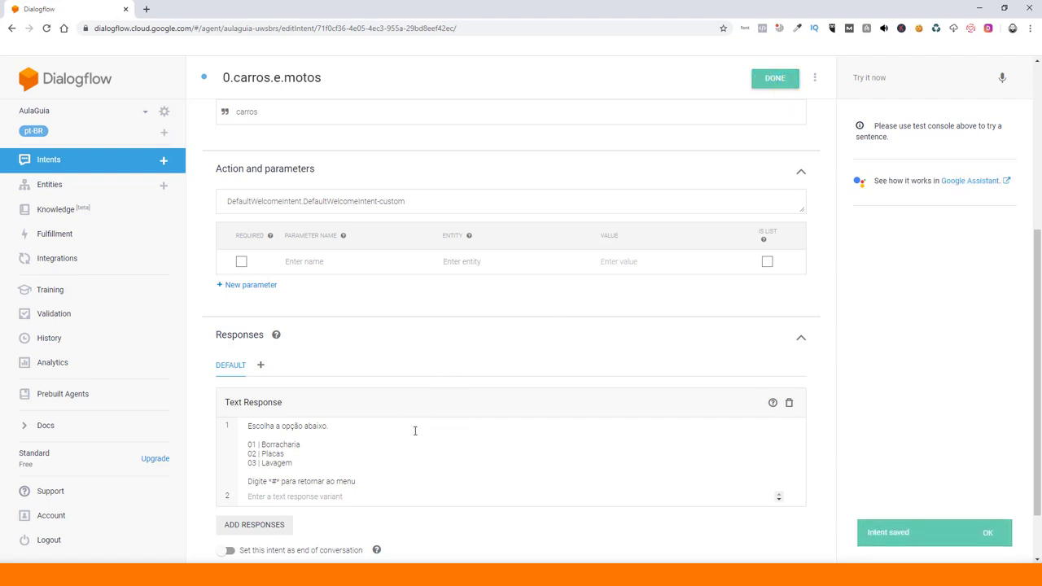
Step: Return to the intents list and add another custom follow-up intent to the Default Welcome Intent
left_click(120, 166)
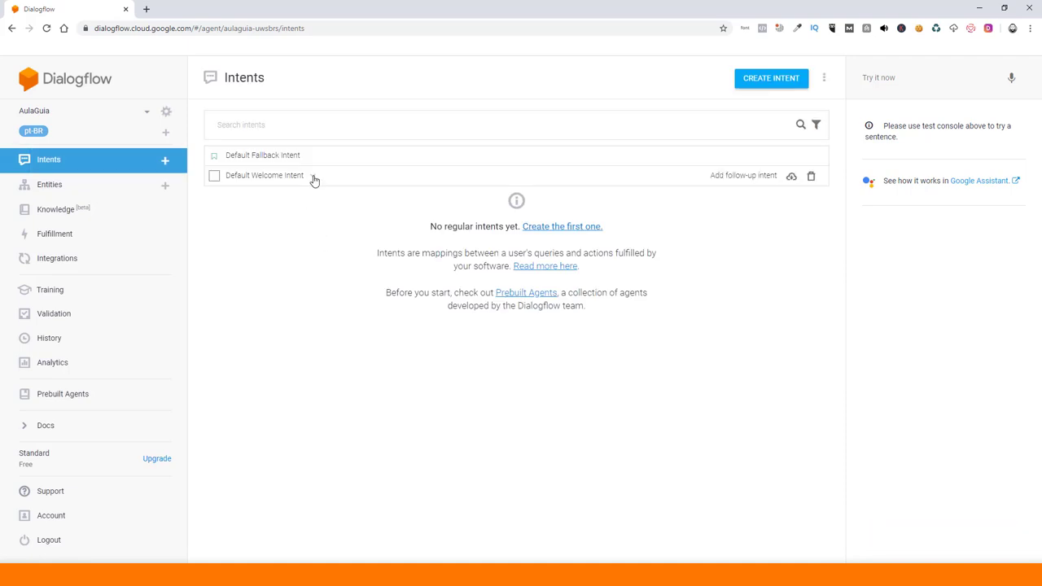
left_click(313, 176)
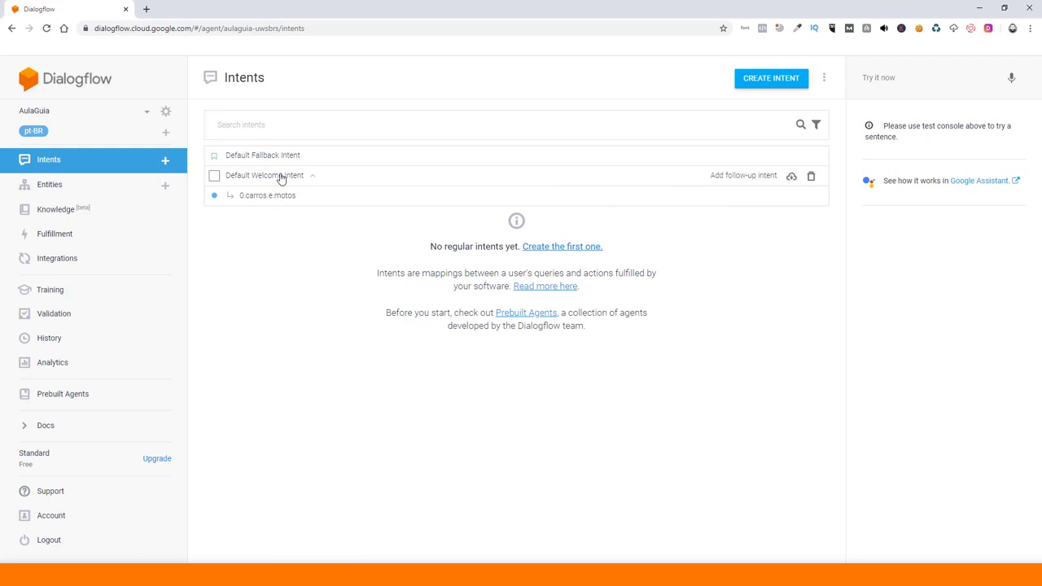
left_click(742, 179)
left_click(729, 180)
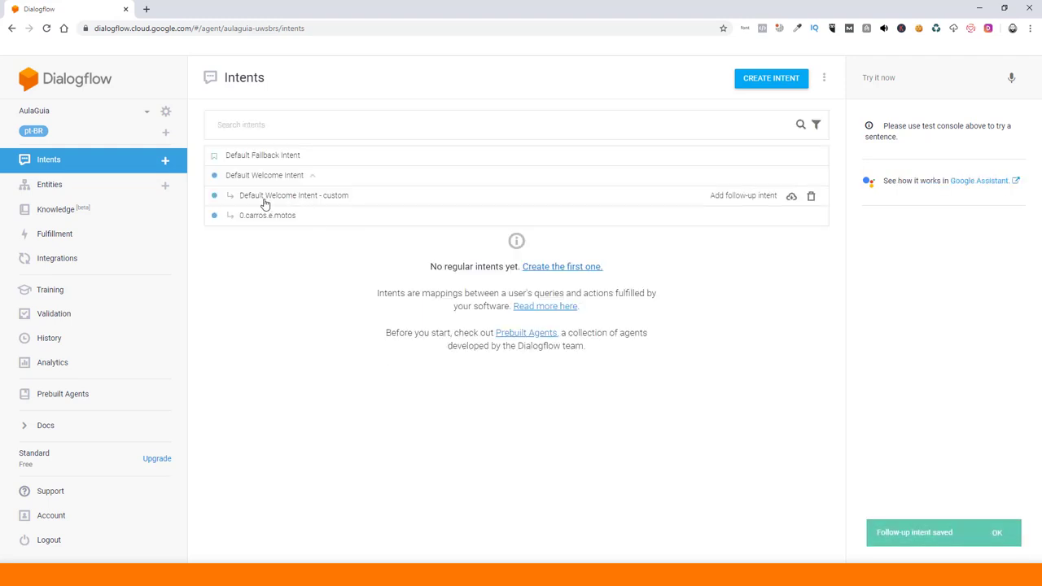
Step: Open the new custom follow-up intent and rename it "1.construcao.decoracao"
left_click(303, 201)
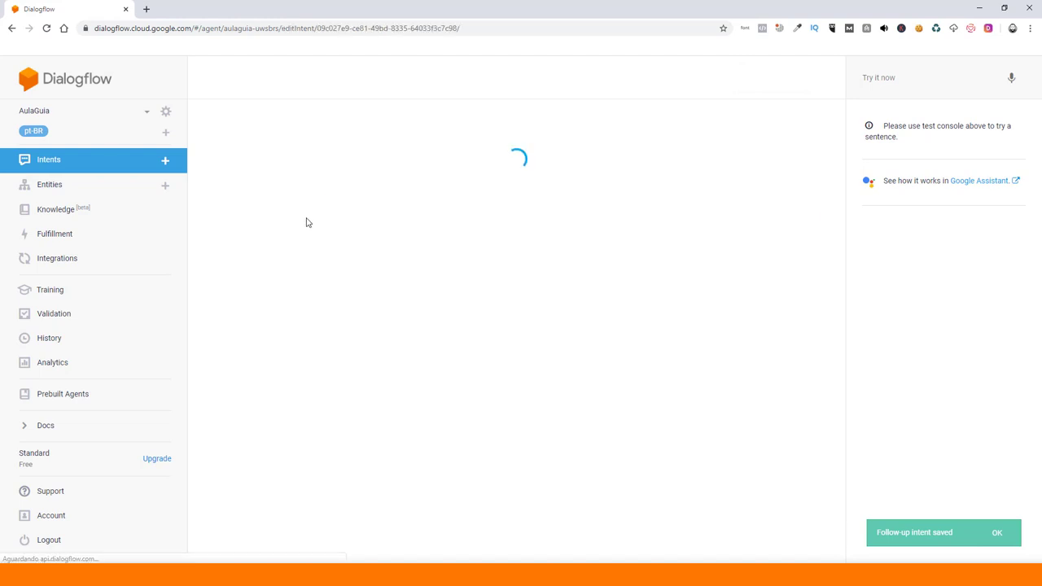
triple_click(258, 79)
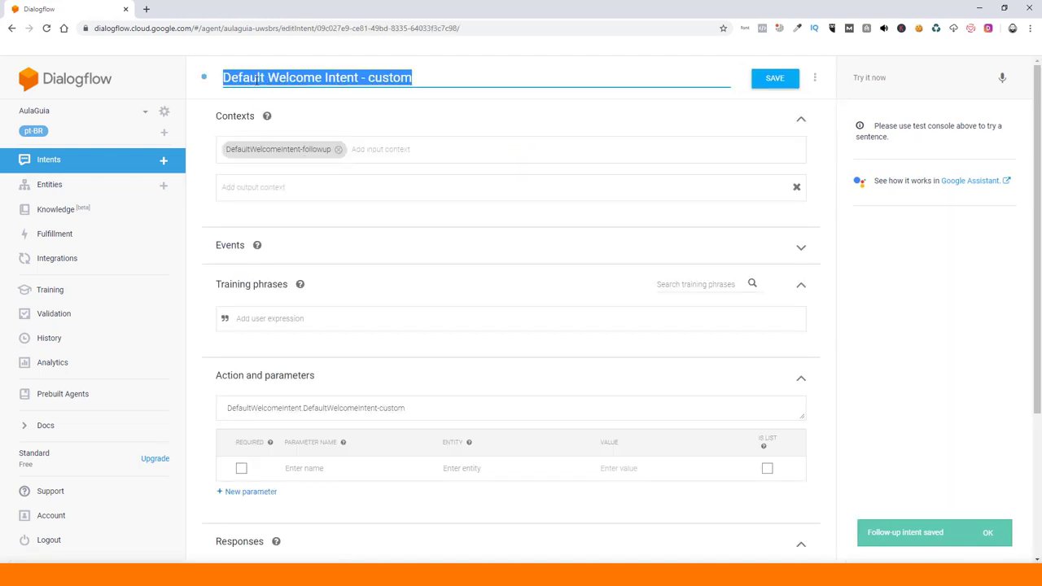
type("I")
key("BackSpace")
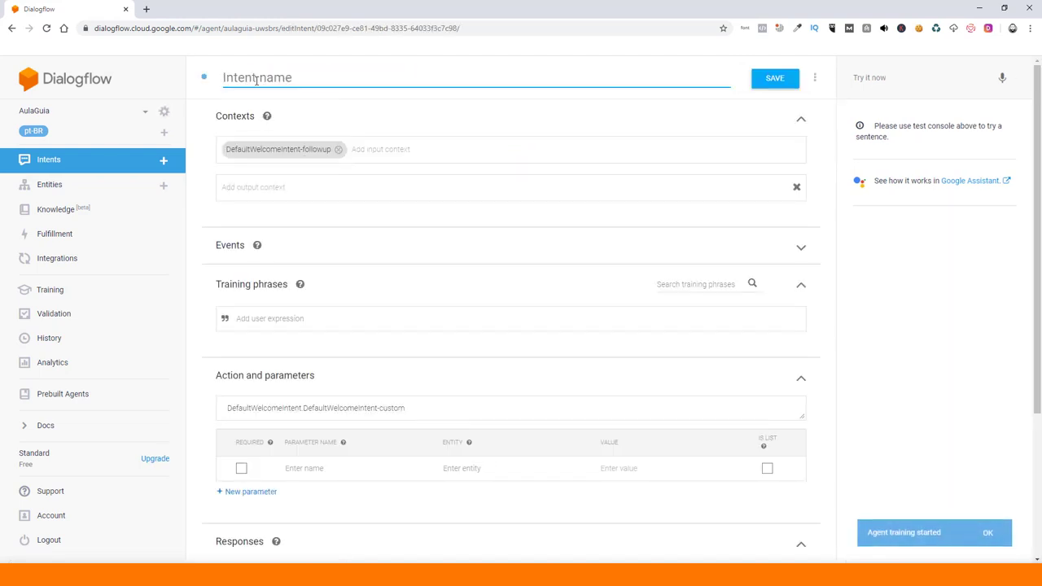
type("1.construca")
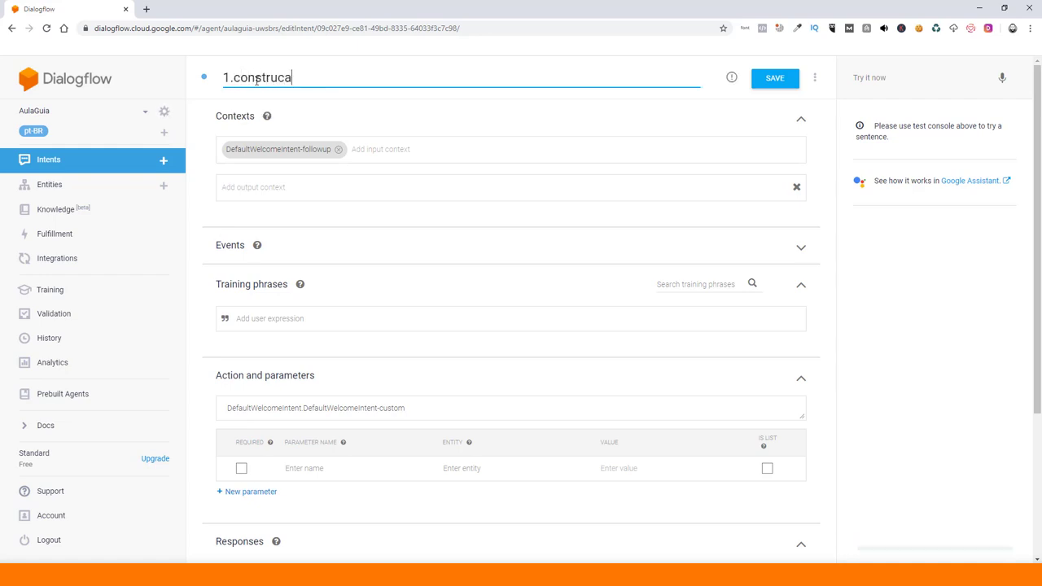
type("o.de")
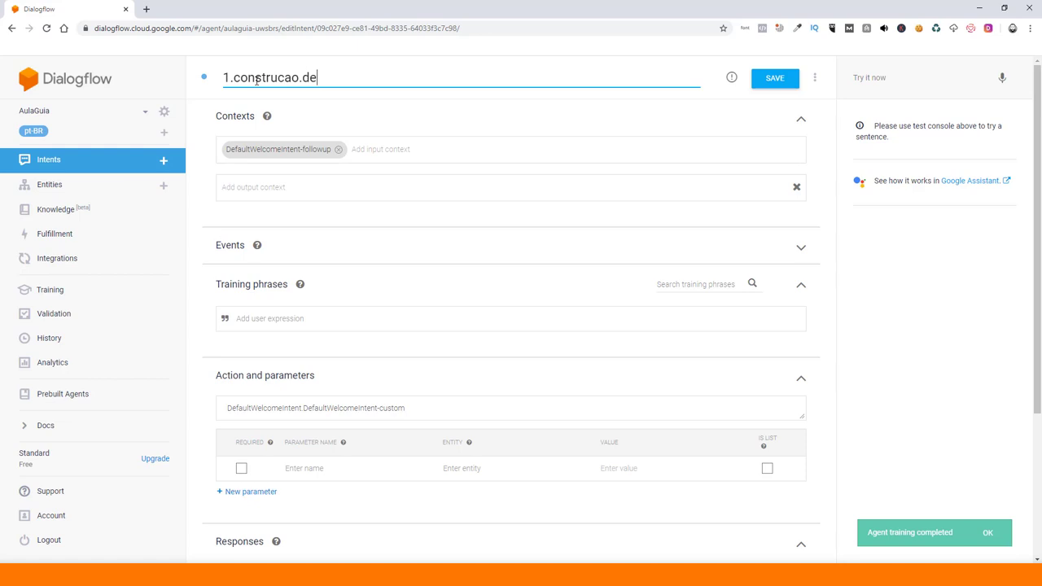
type("coracao")
key("Left")
key("Left")
key("Left")
key("Left")
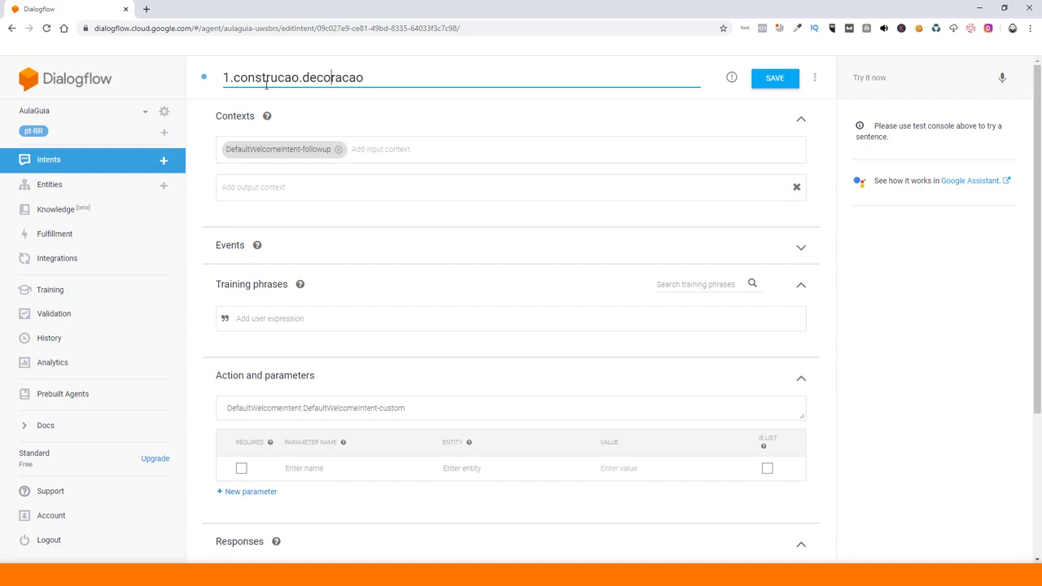
Step: Add the training phrase "1" to the 1.construcao.decoracao intent and remove its date-time annotation
scroll(277, 156, "down", 2)
left_click(278, 156)
type("1")
key("Return")
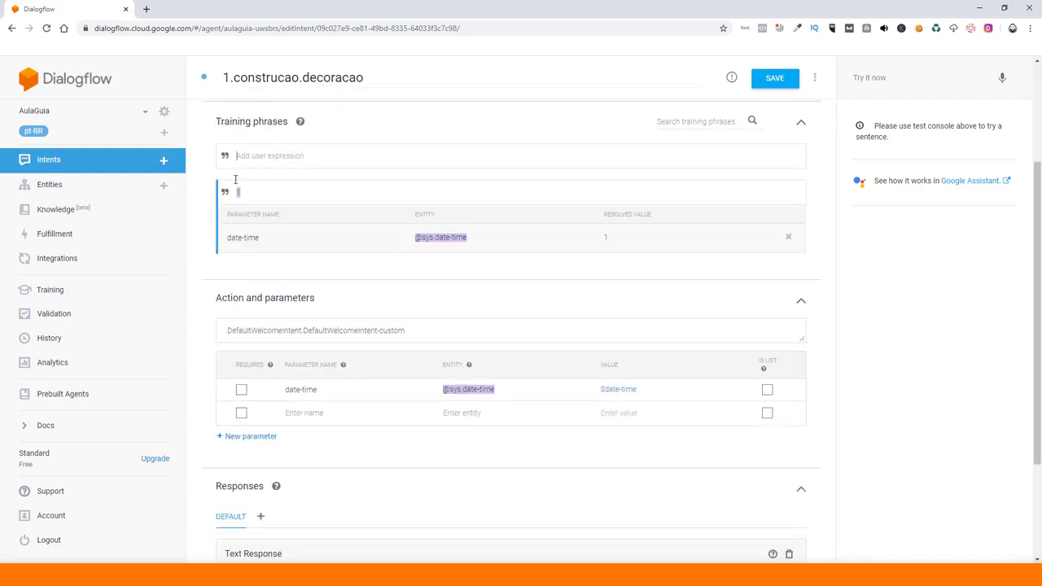
left_click(240, 193)
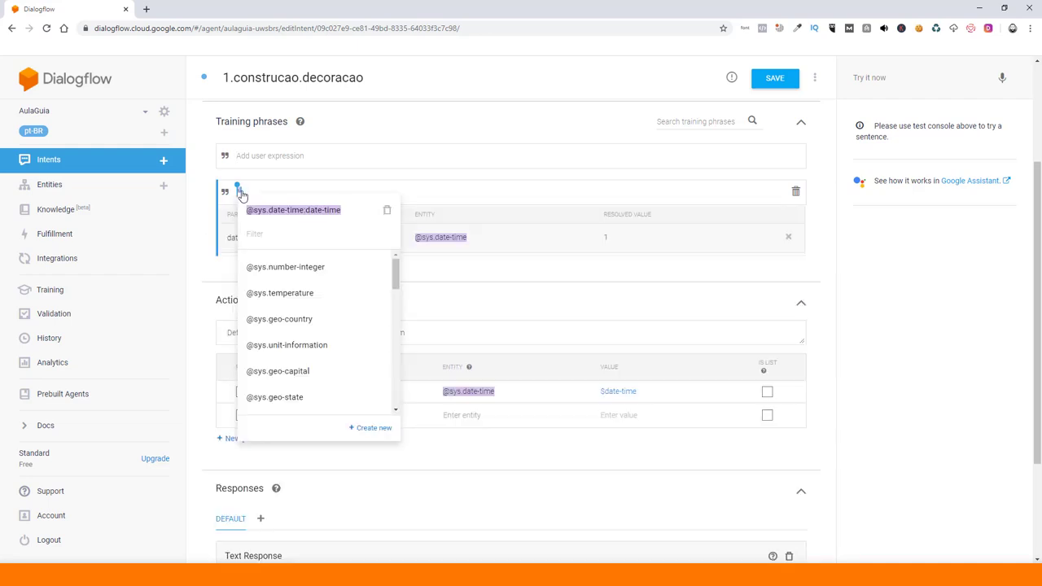
left_click(388, 210)
Step: Start the text response of the 1.construcao.decoracao intent with the line "Seleciona a opção abaixo:"
scroll(326, 326, "down", 1)
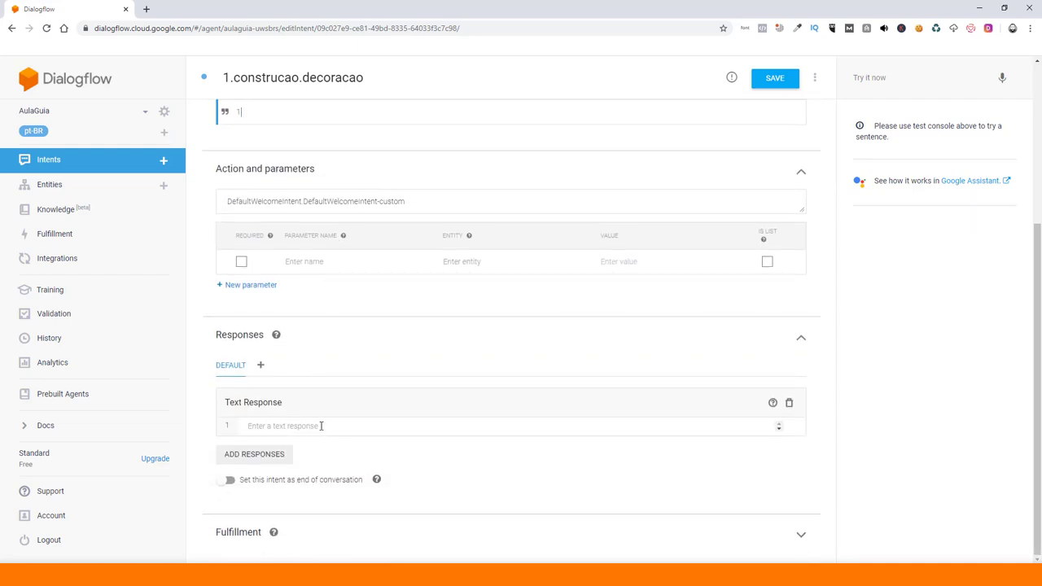
left_click(319, 425)
type("S")
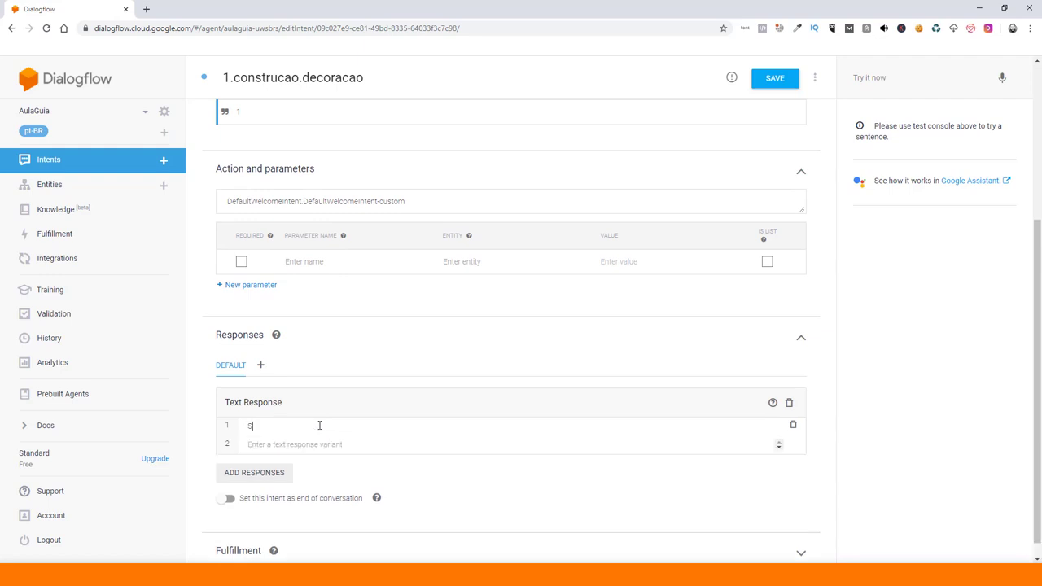
type("eleciona a opção abaixo:")
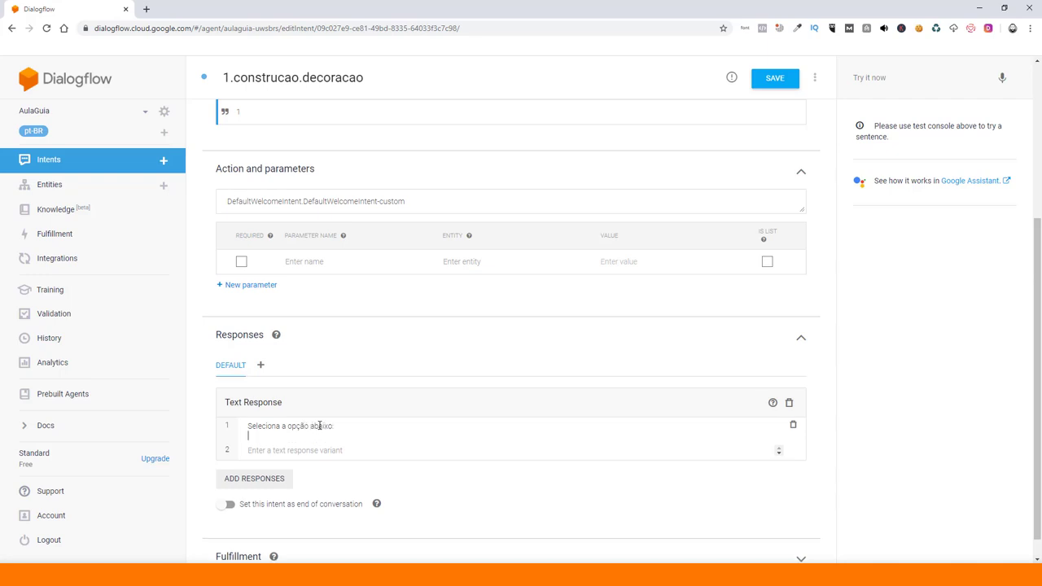
key("shift+Return")
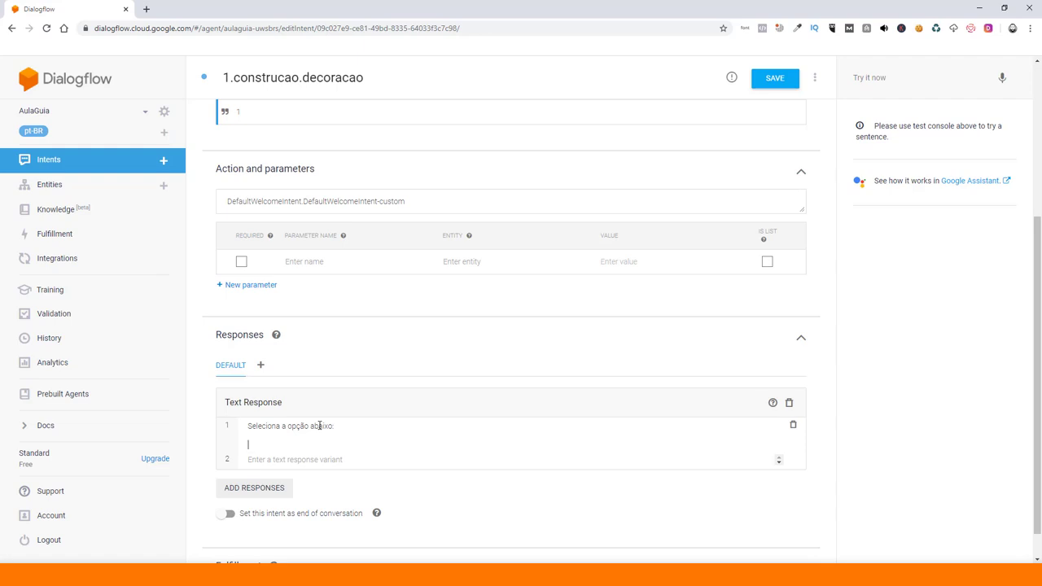
Step: Add the menu option "100 | Instalação Elétrica" below the heading of the text response, separated by a blank line
type("100")
type(" I Istalaç")
key("BackSpace")
key("BackSpace")
key("BackSpace")
key("BackSpace")
key("BackSpace")
key("BackSpace")
key("BackSpace")
type("Instalação Elétrica")
key("shift+Return")
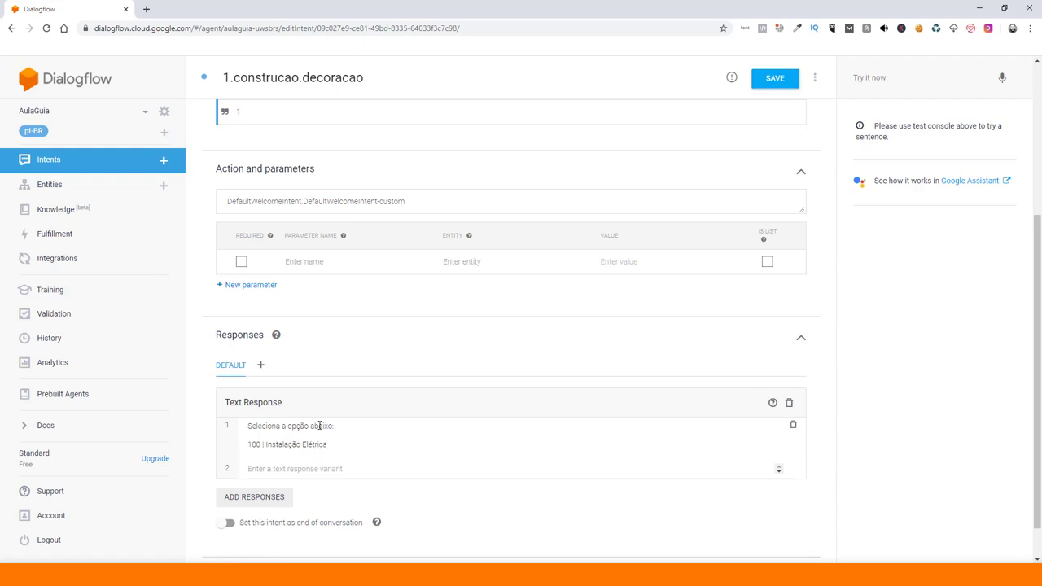
Step: Add the menu options "101 | Jardinagem" and "102 | Vidraçaria" to the text response
type("101 | Jardinagem")
key("Return")
type("102 |")
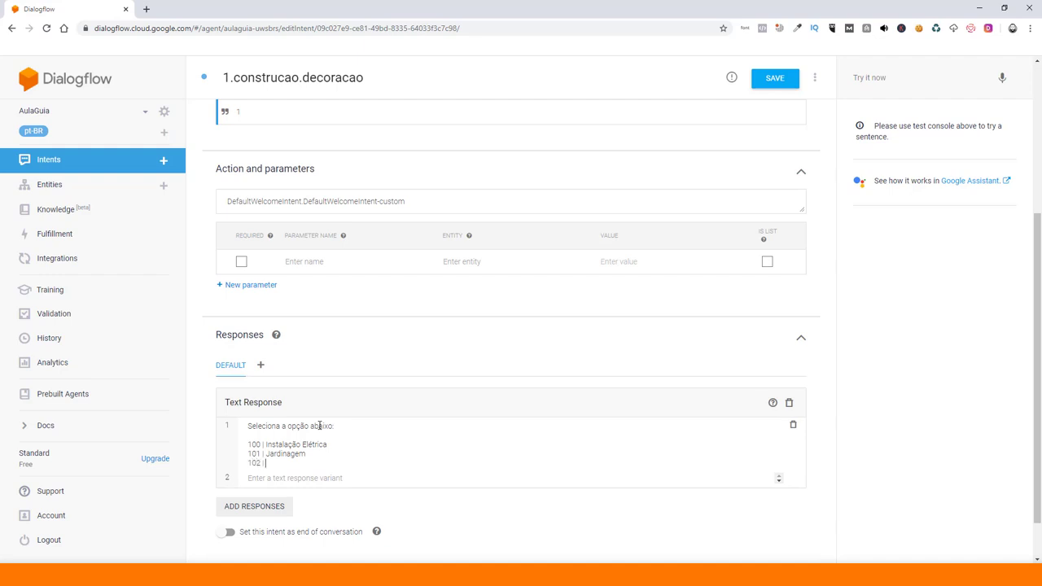
type(" Vidraçaria")
Step: Close the response with "Digite *#* para retornar ao menu" after a blank line and save the intent
key("Return")
key("Return")
type("Digite")
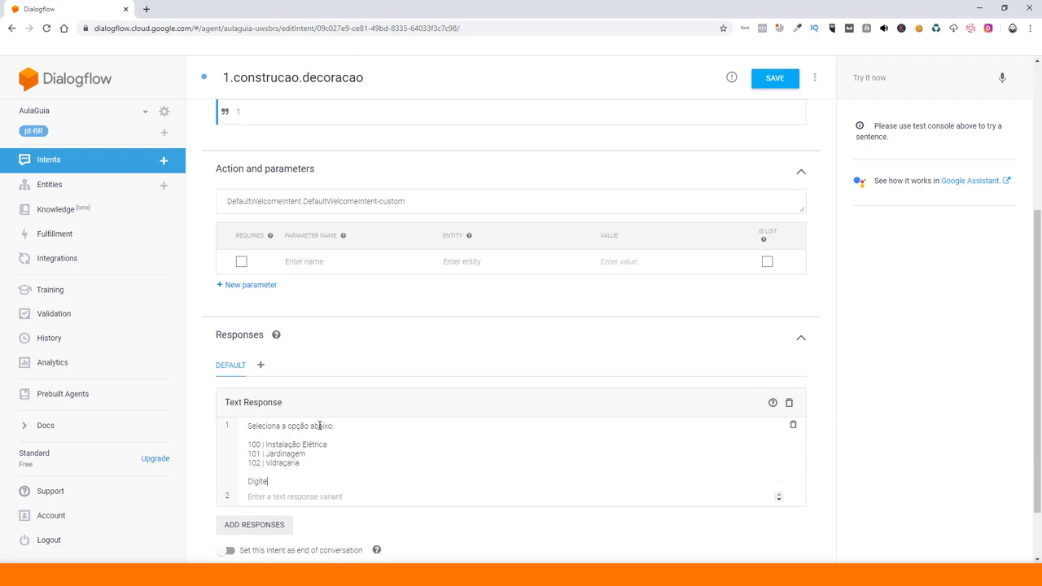
type(" *#* para retornar ao menu #")
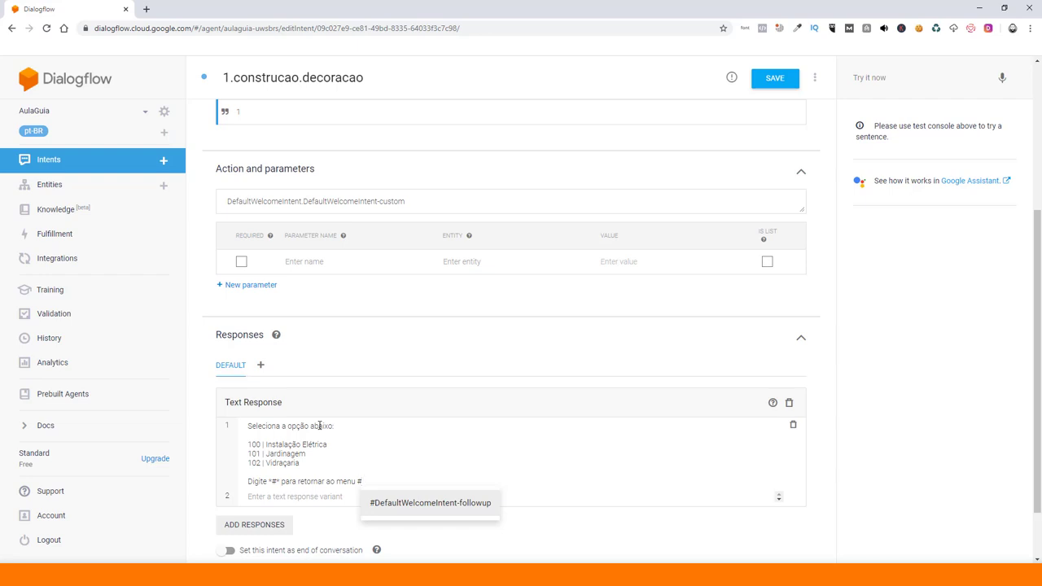
key("BackSpace")
left_click(316, 444)
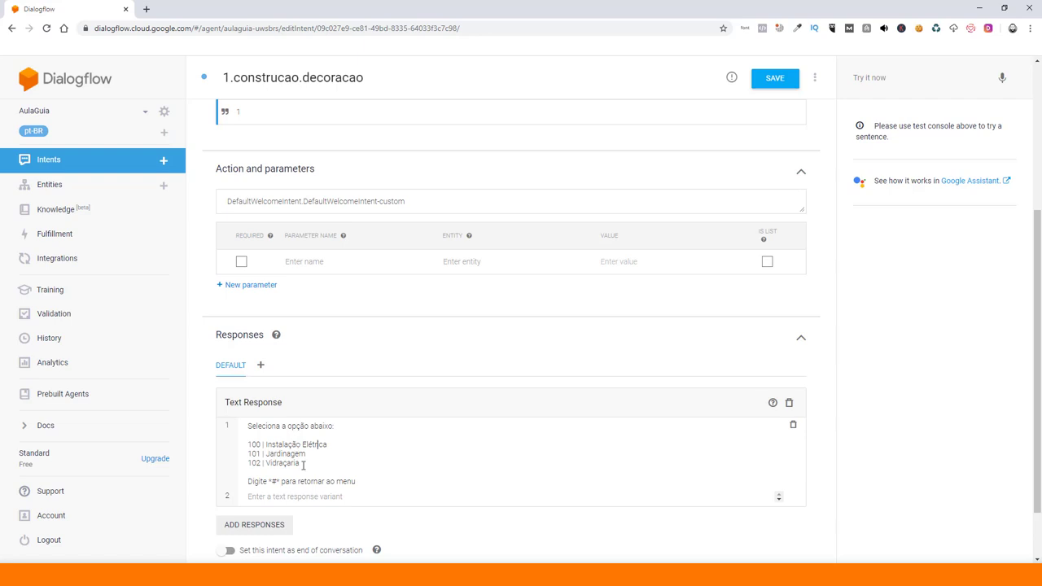
left_click(776, 84)
Step: Go back to the intents list and add a third custom follow-up intent to the Default Welcome Intent
key("alt+Left")
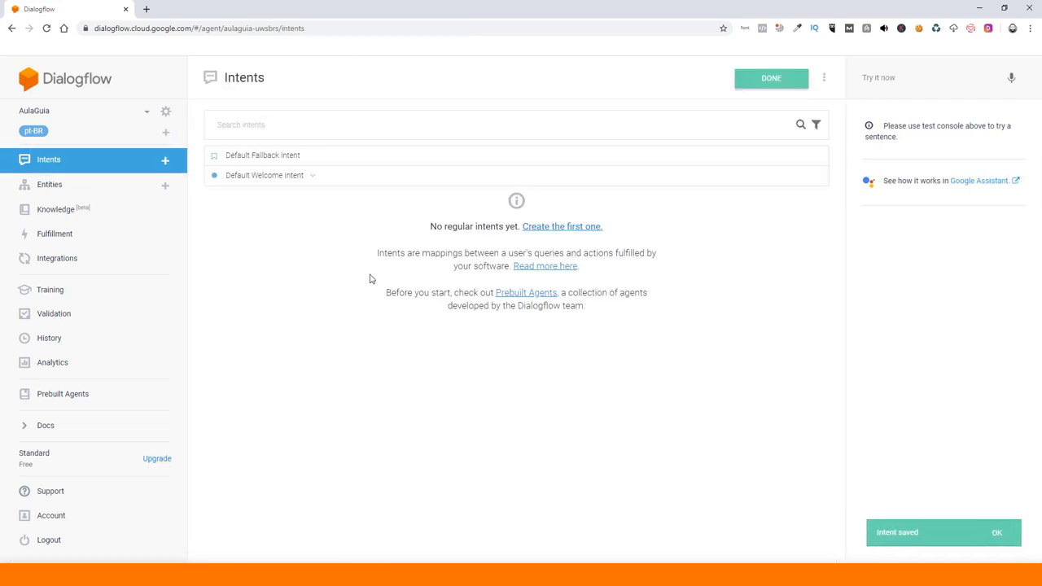
left_click(313, 175)
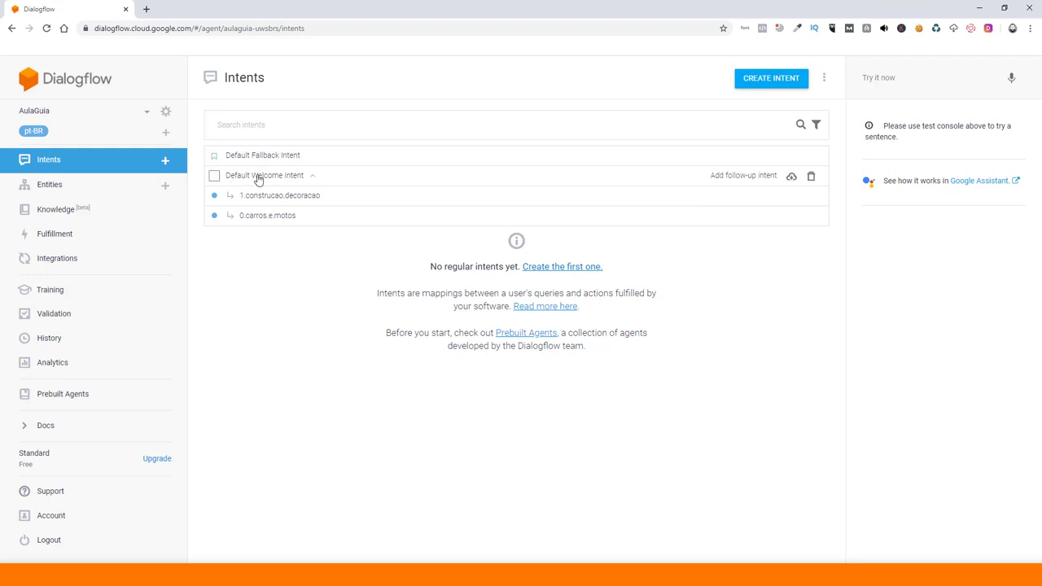
left_click(715, 176)
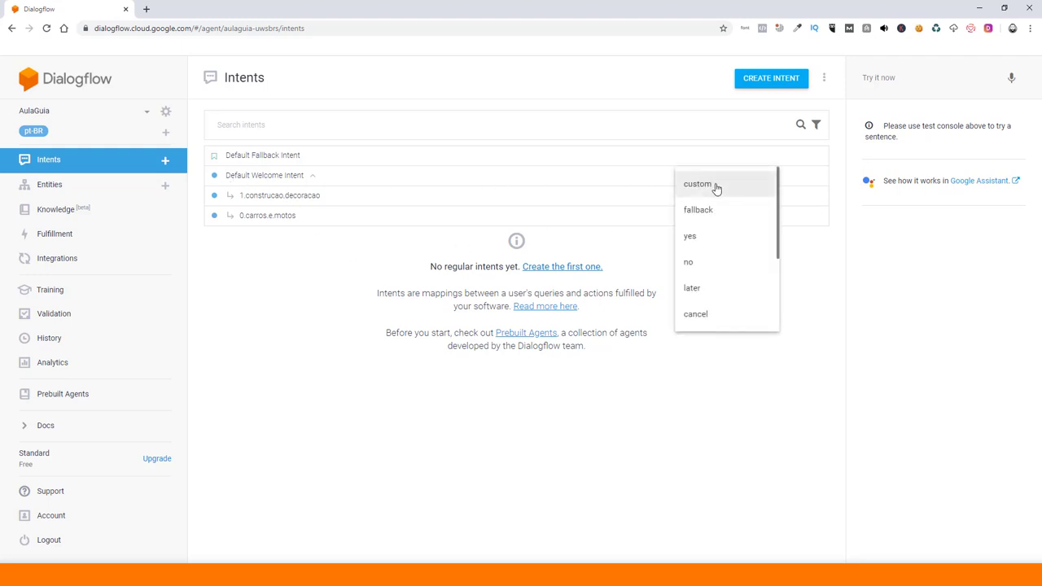
left_click(715, 185)
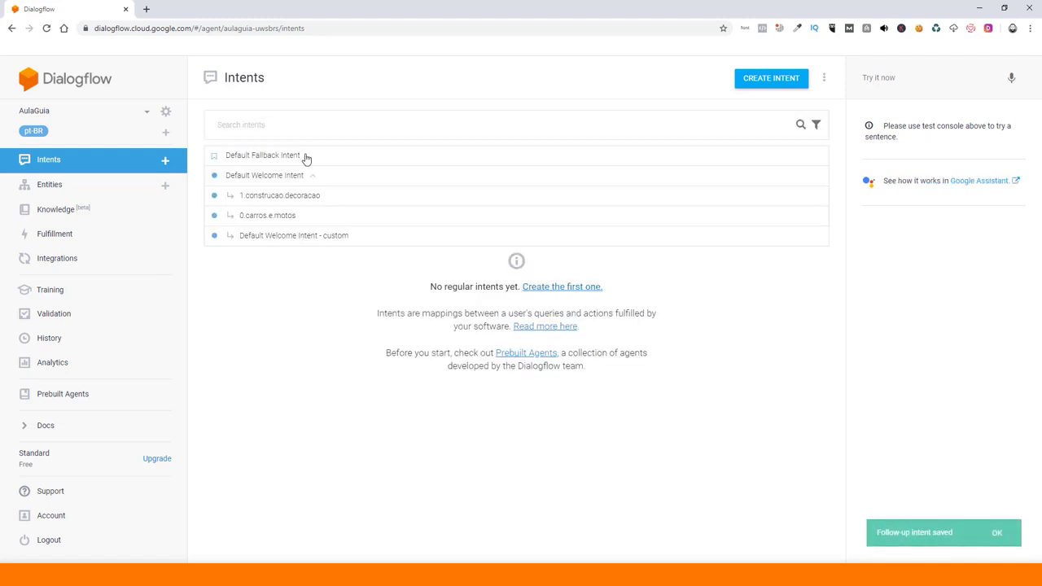
Step: Open the new custom follow-up intent and rename it "2.alimentacao"
left_click(323, 241)
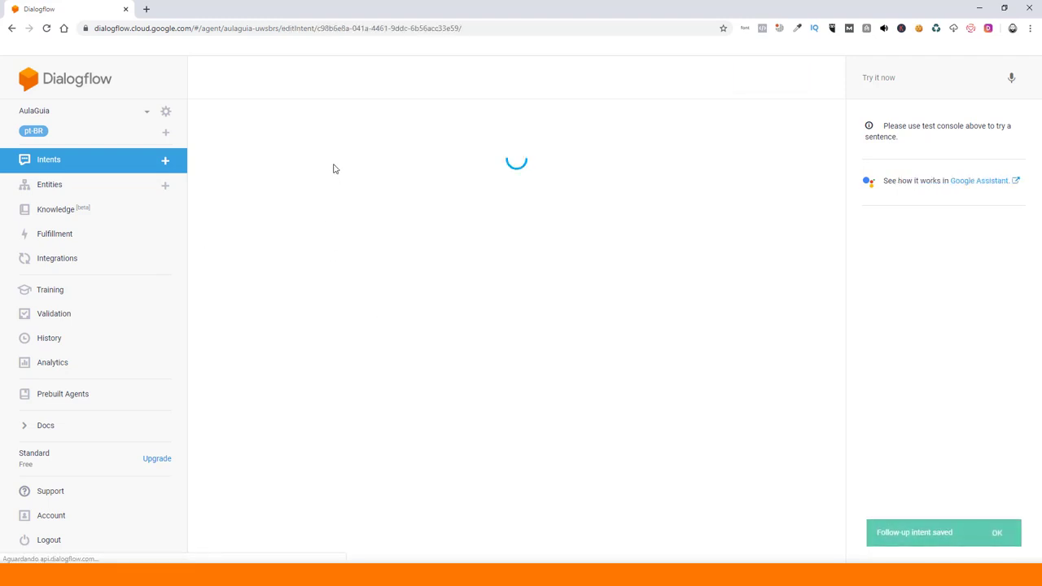
left_click_drag(416, 78, 200, 77)
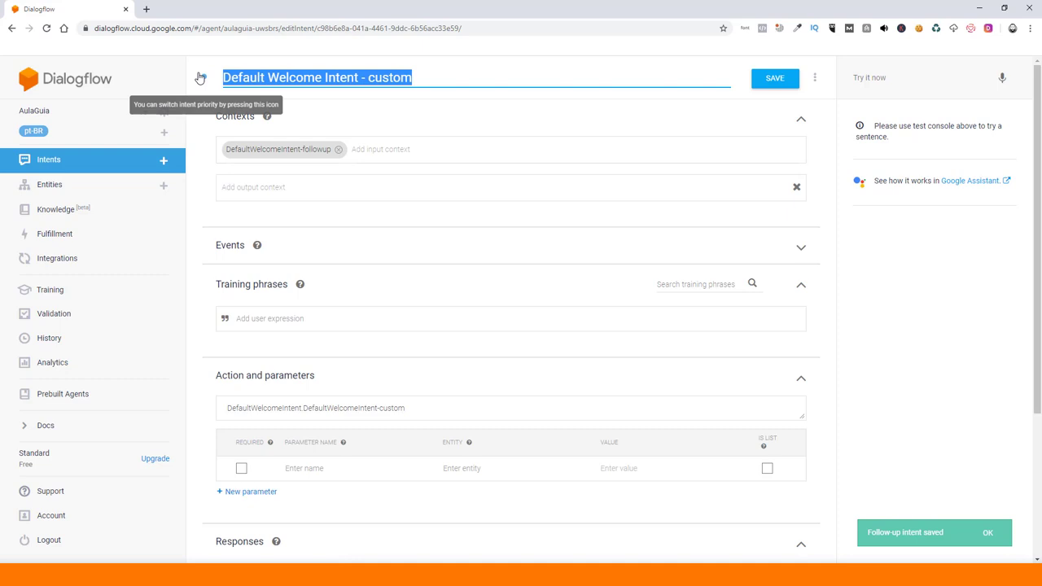
type("2.")
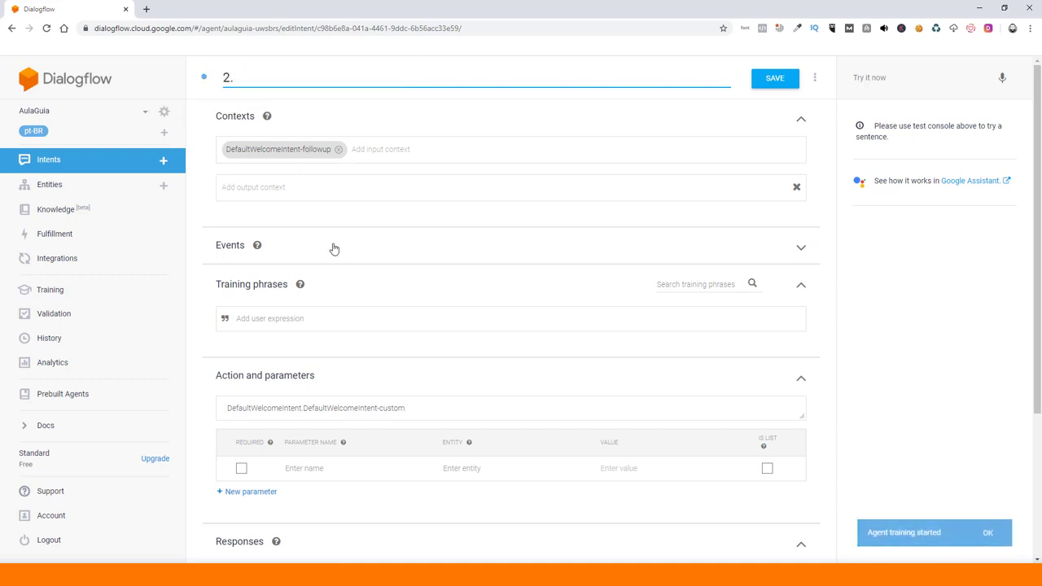
type("alimentacao")
left_click(359, 319)
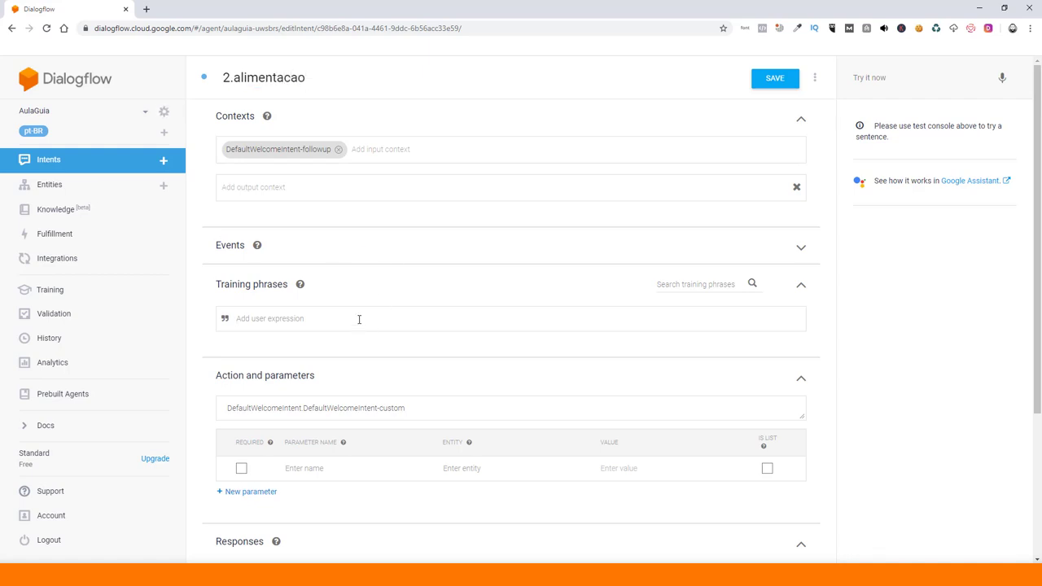
type("2")
key("Return")
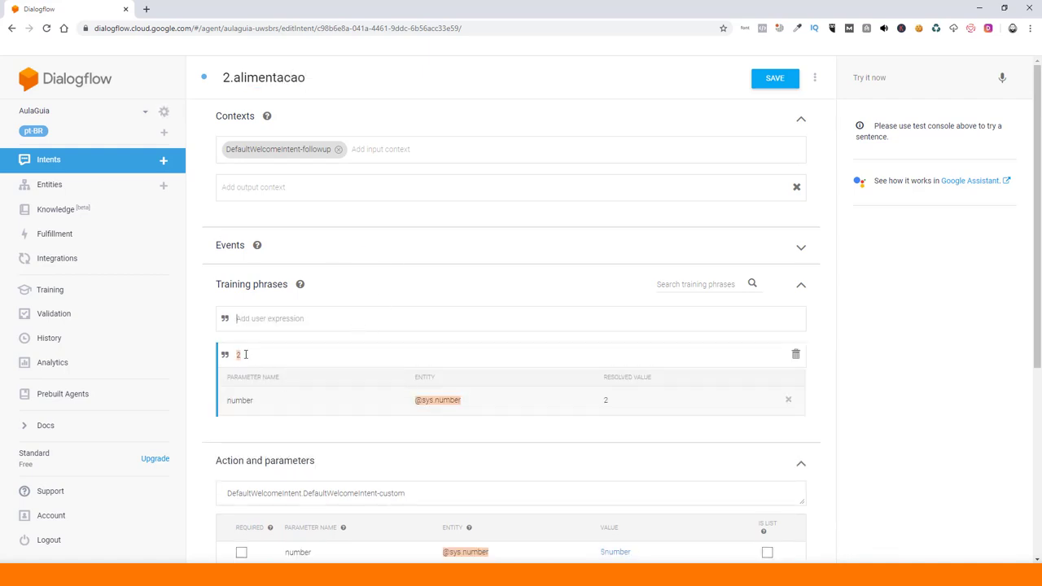
scroll(246, 357, "down", 1)
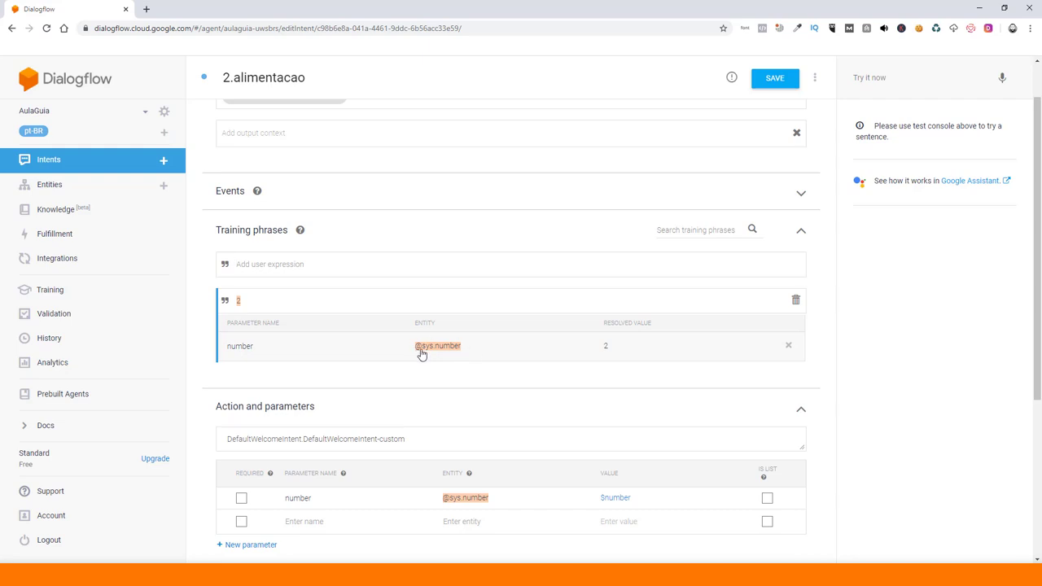
left_click(240, 301)
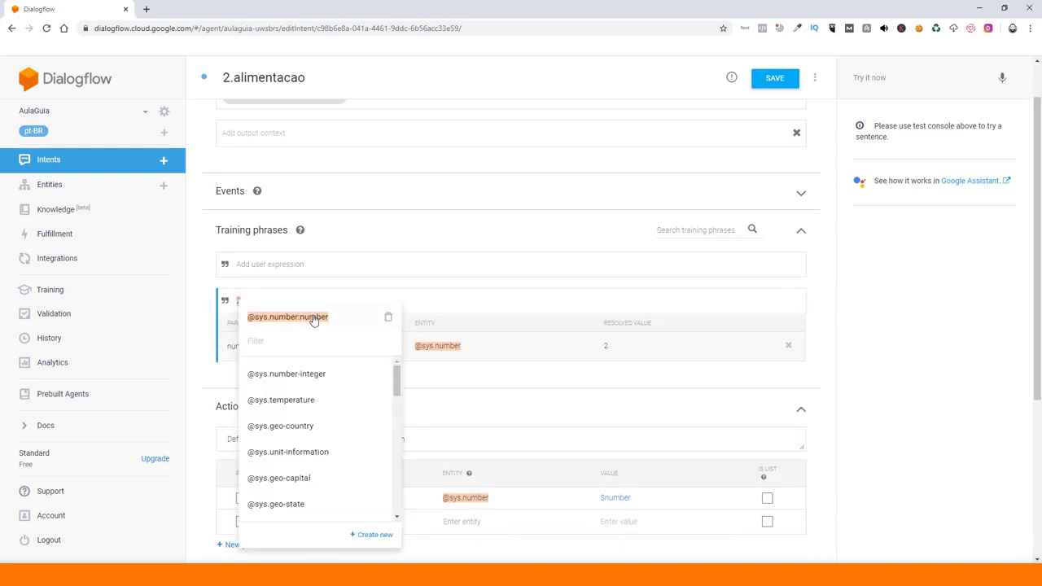
left_click(390, 320)
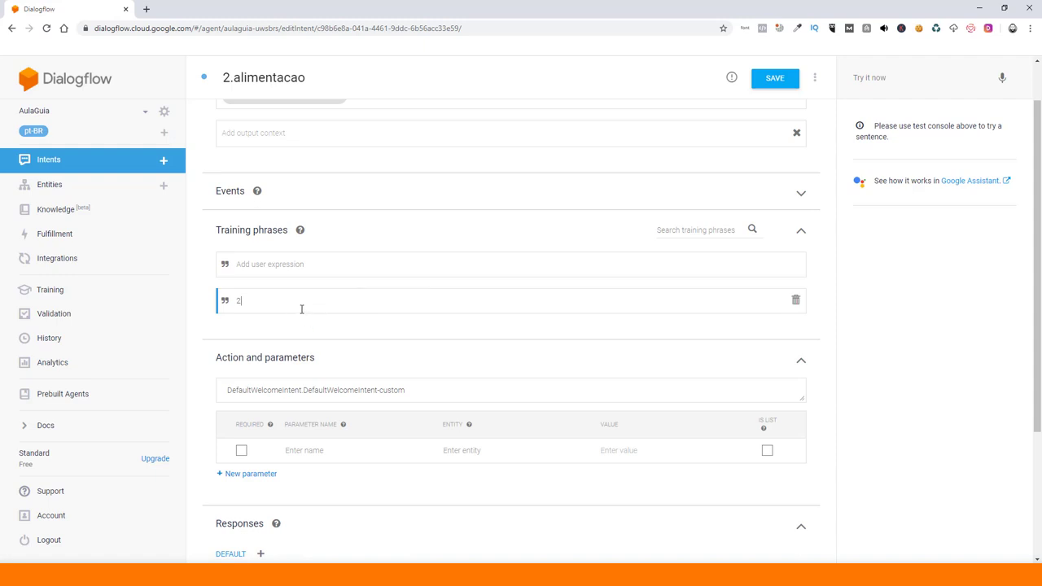
Step: Start the text response of the 2.alimentacao intent with the line "Selecione a opção desejada!"
scroll(301, 309, "down", 2)
left_click(287, 425)
type("Selec")
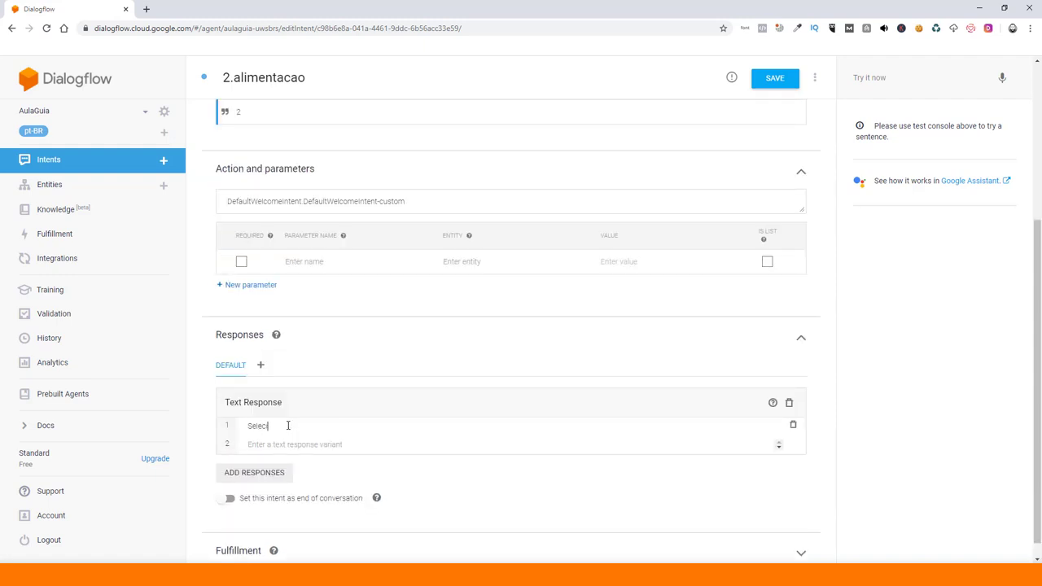
type("iona")
type(" a op")
type("ção de")
type("sejada")
type("!")
key("shift+Return")
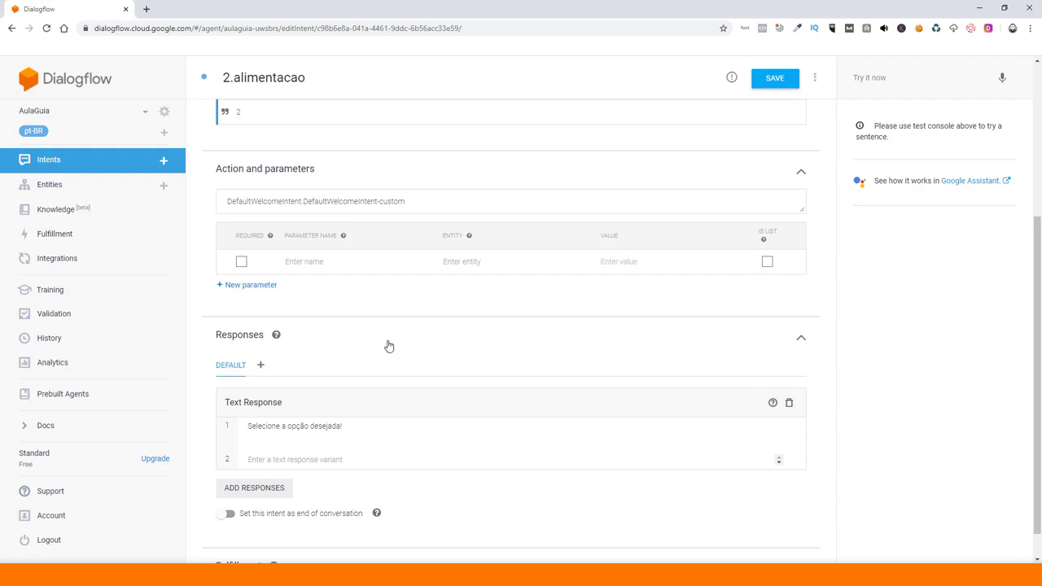
Step: Add the menu options "200 | Mercados", "201 | Padarias" and "202 | Sorveterias" to the text response
type("00 | Mercadsos")
key("Delete")
key("shift+Return")
type("201")
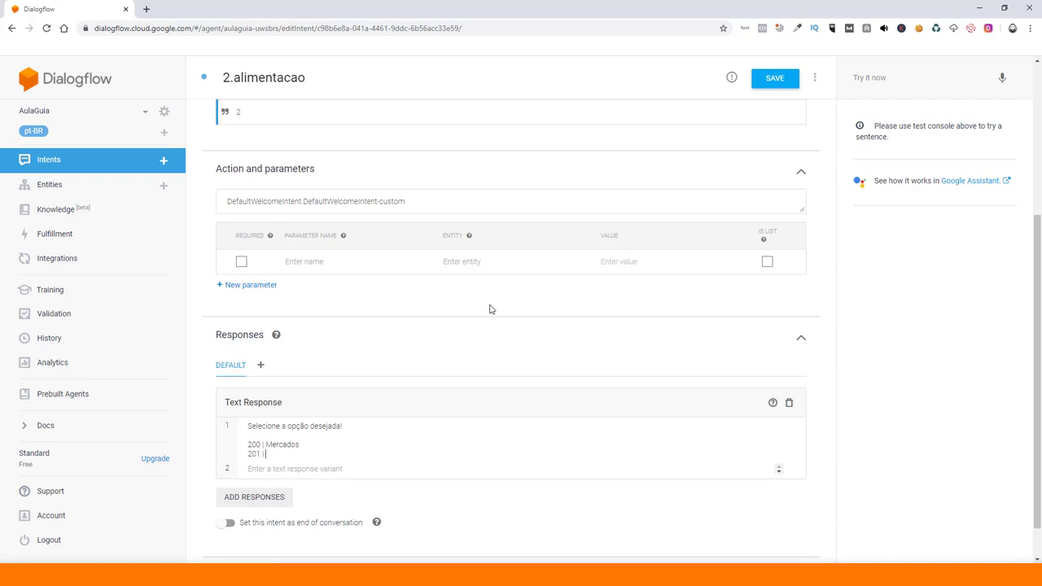
type(" | Padarias")
key("shift+Return")
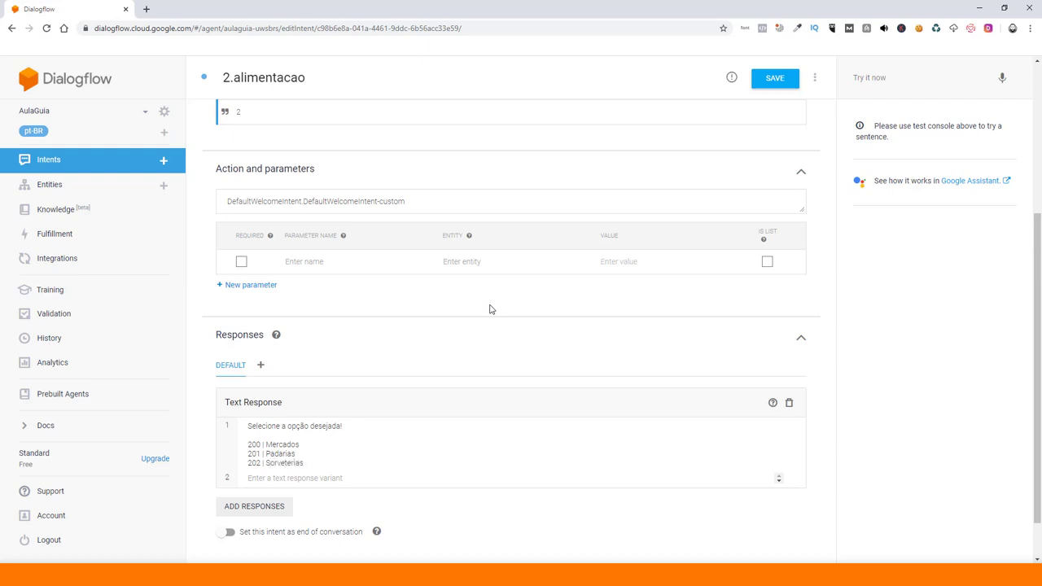
Step: Finish the 2.alimentacao response with "Digite *#* para retornar ao menu" after a blank line and save the intent
key("shift+Return")
key("shift+Return")
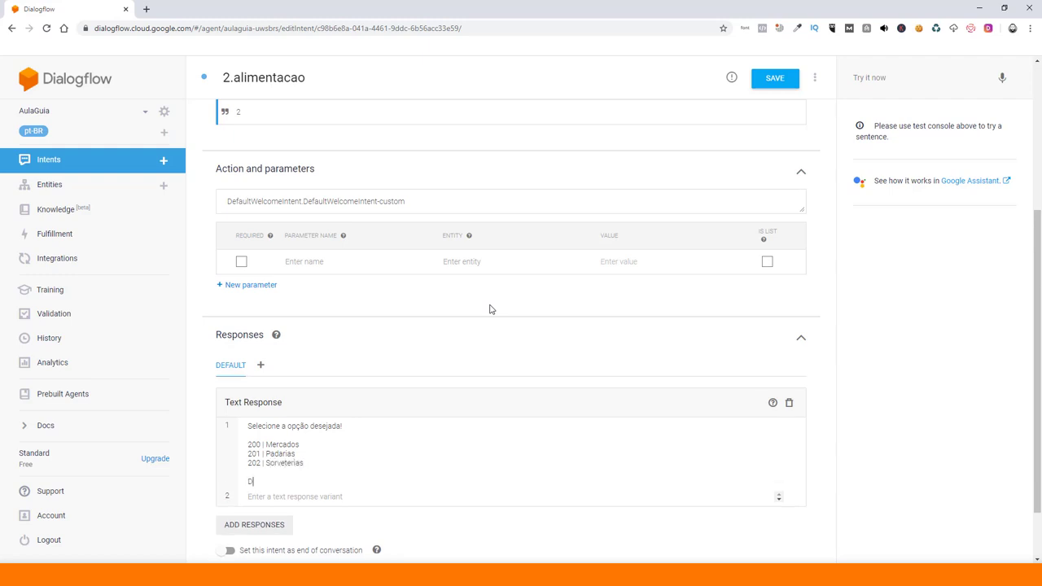
type("Digite \"#\" para retornar ao menu")
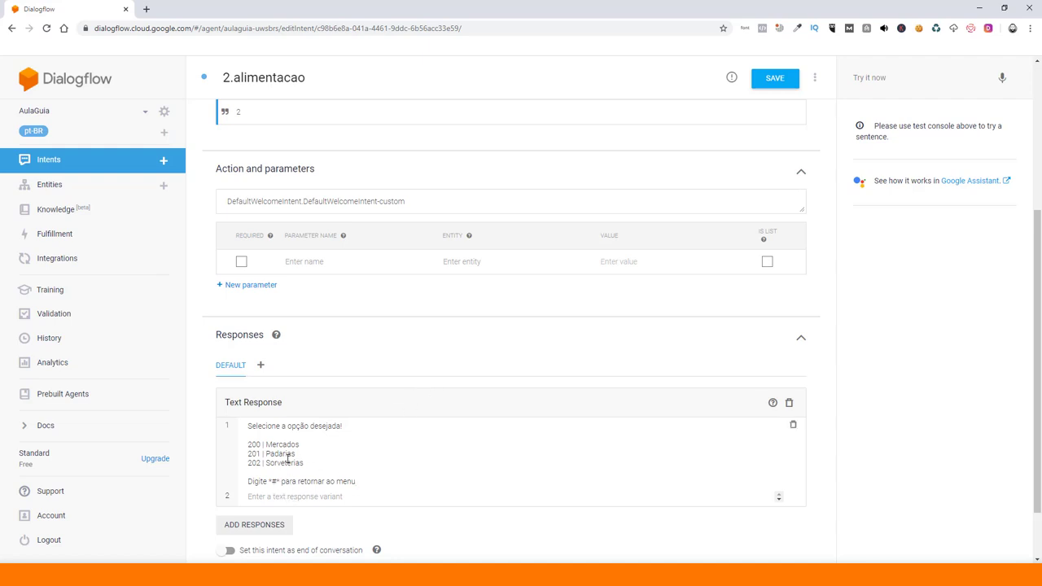
key("ctrl+s")
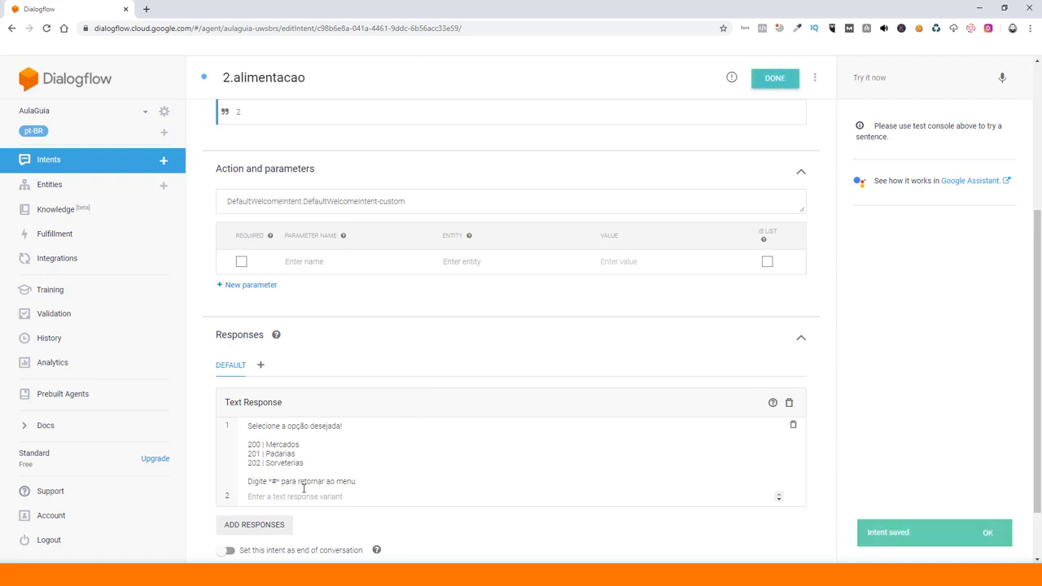
Step: Reopen the Default Welcome Intent from the refreshed intents list and check the numbering of the first options in its text response
left_click(122, 161)
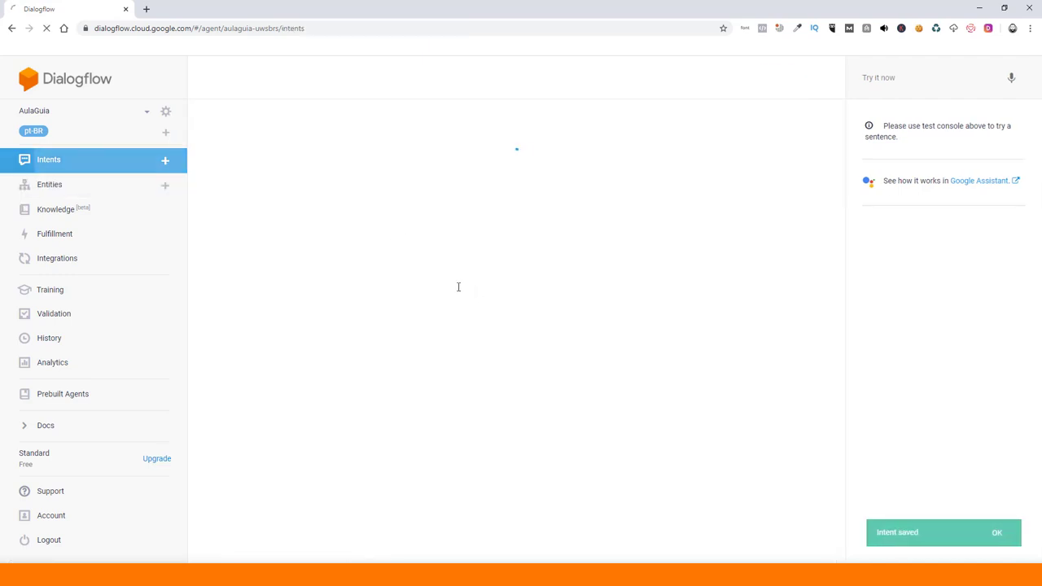
key("F5")
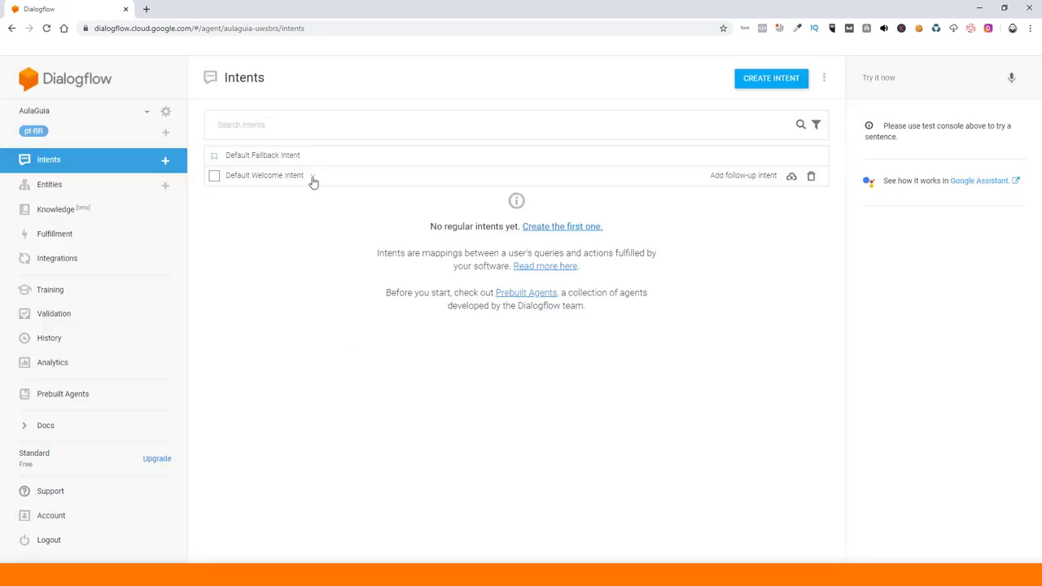
left_click(312, 177)
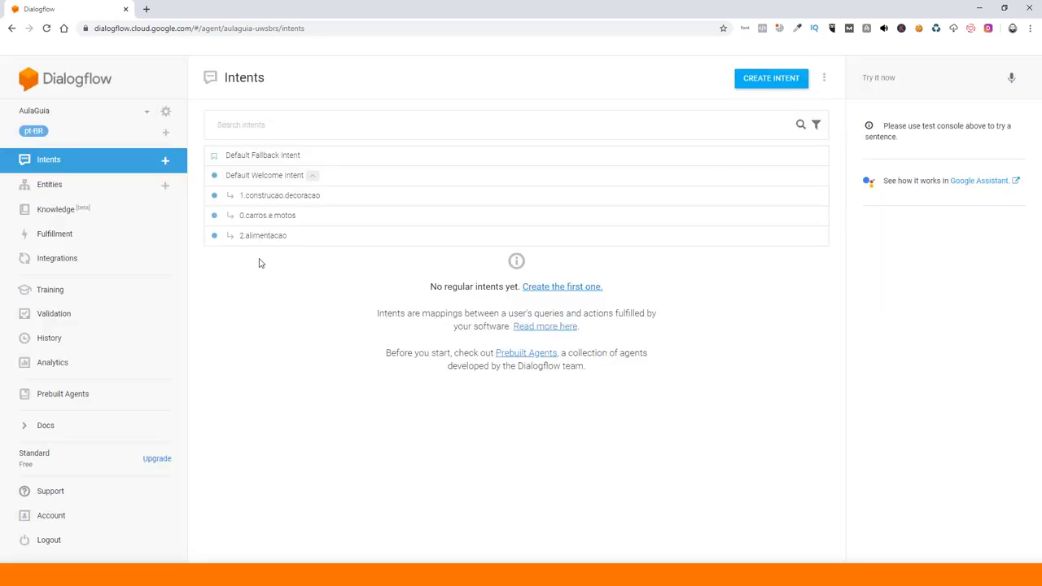
left_click(254, 176)
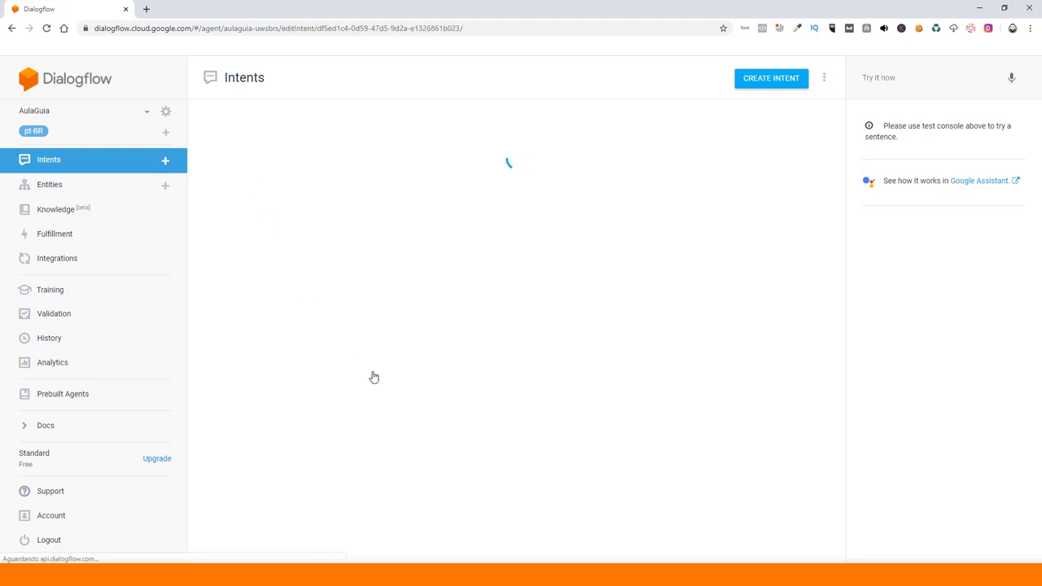
scroll(368, 371, "down", 10)
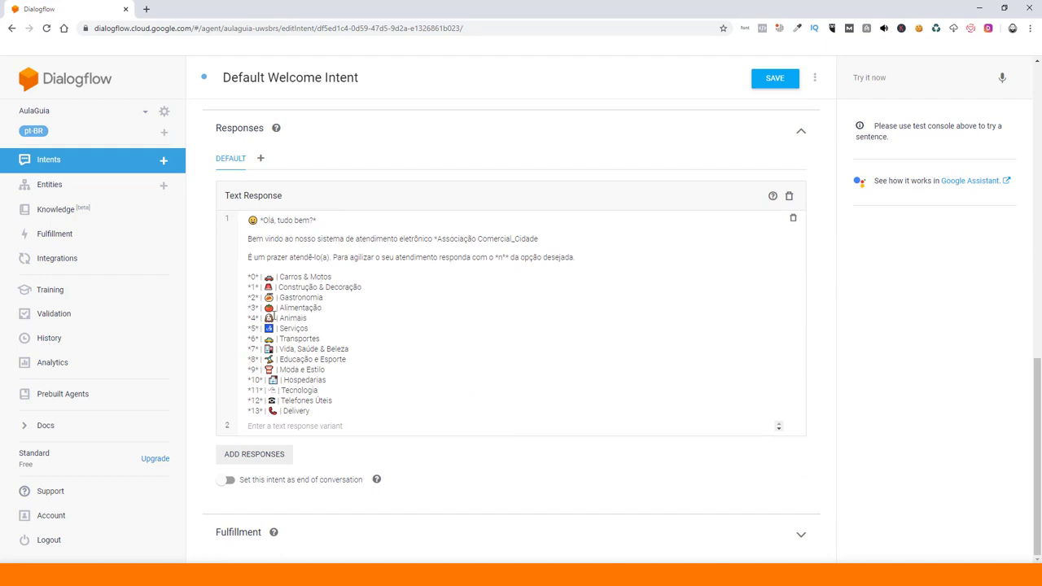
left_click_drag(326, 308, 248, 278)
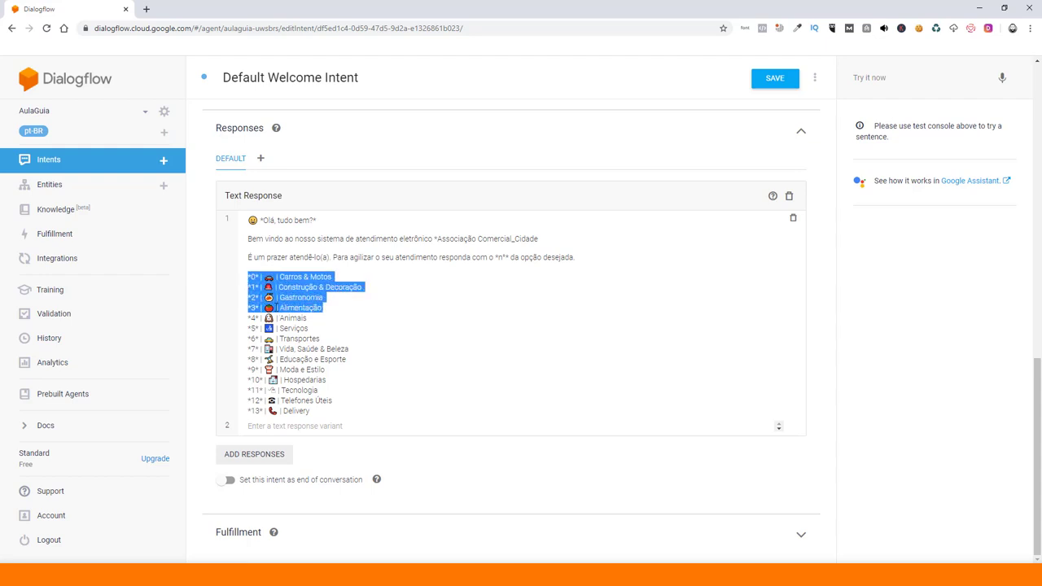
left_click(289, 309)
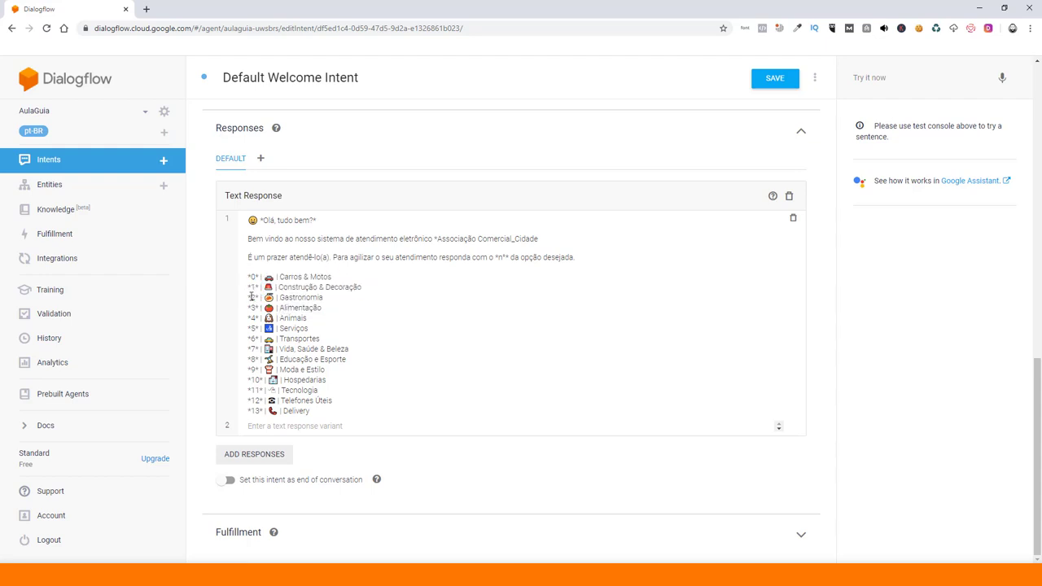
Step: Set the lifespan of the DefaultWelcomeIntent-followup output context to 999 and save the Default Welcome Intent
left_click_drag(252, 298, 336, 294)
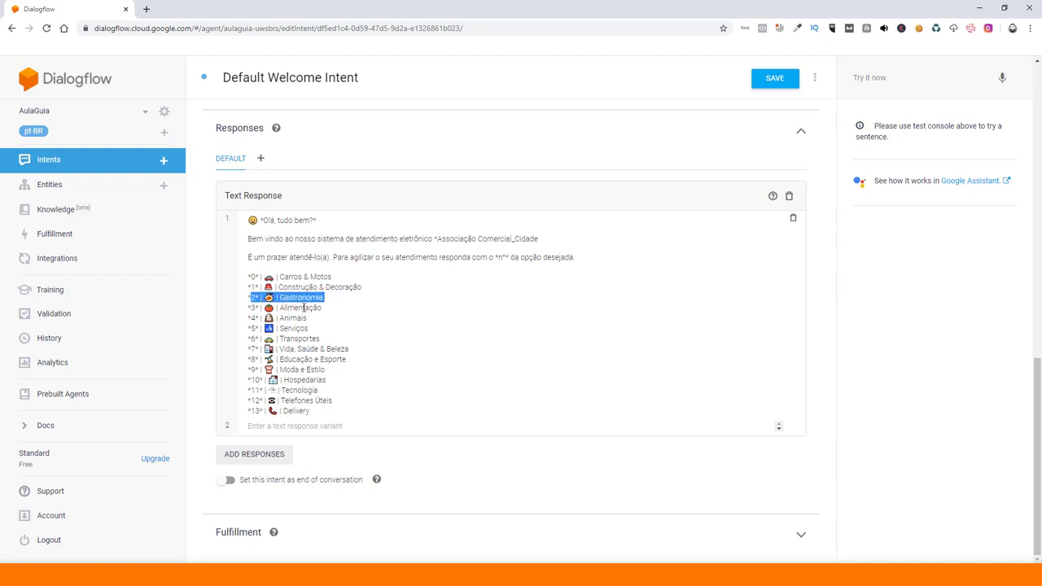
scroll(293, 340, "up", 15)
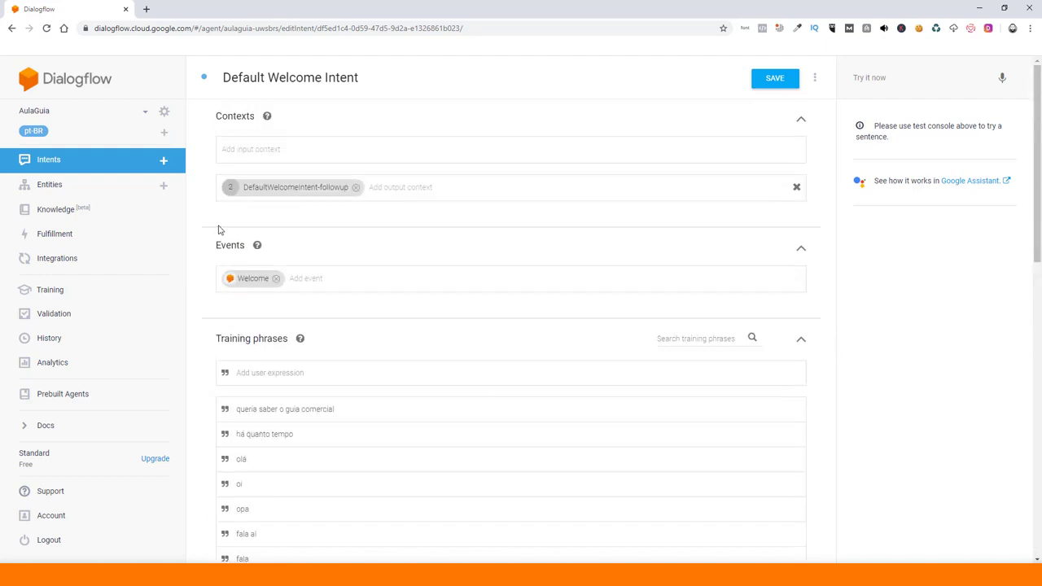
left_click(135, 163)
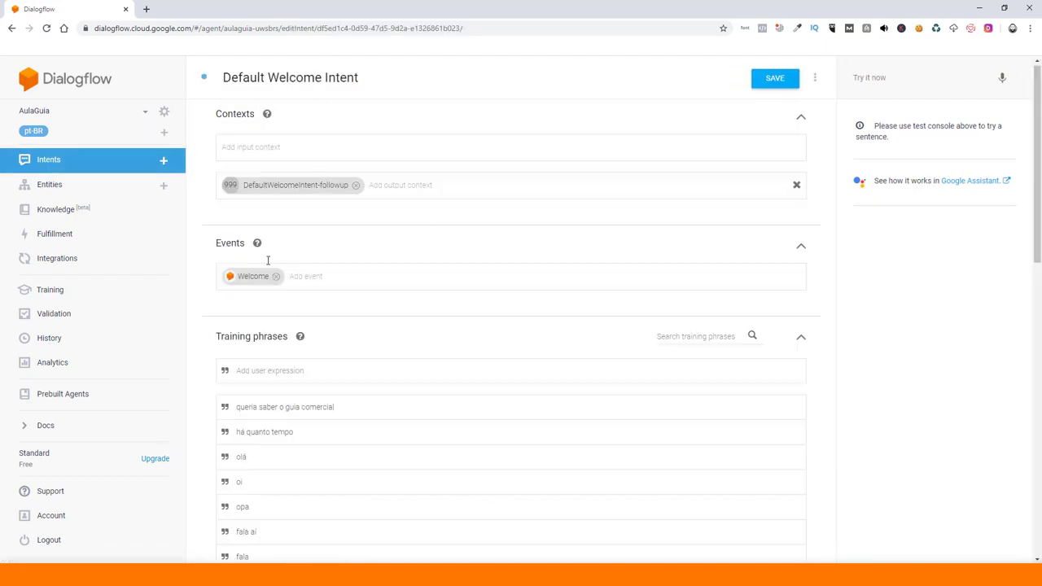
scroll(268, 263, "down", 8)
scroll(236, 269, "down", 3)
left_click(103, 163)
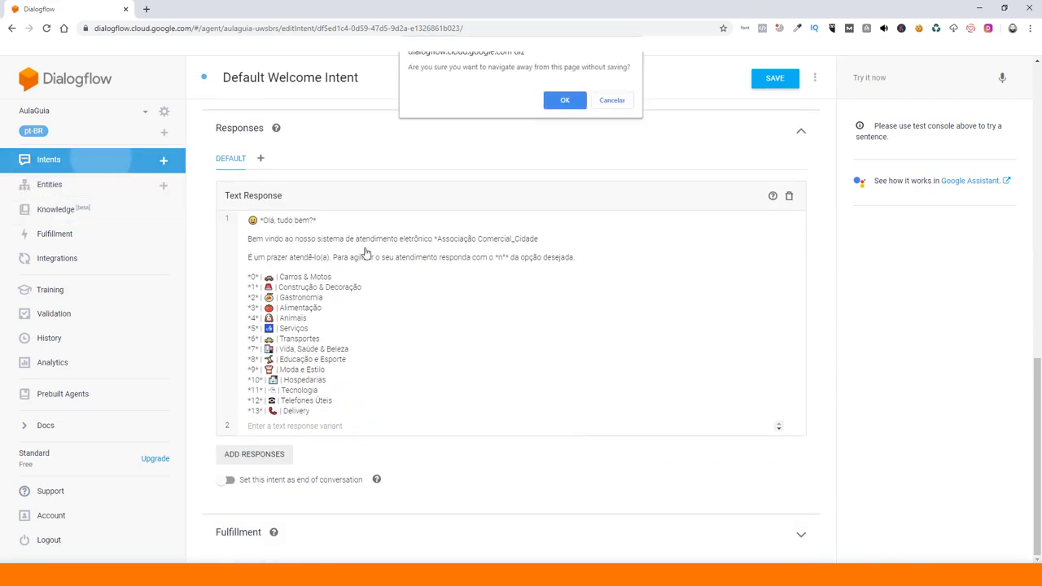
left_click(614, 103)
left_click(769, 80)
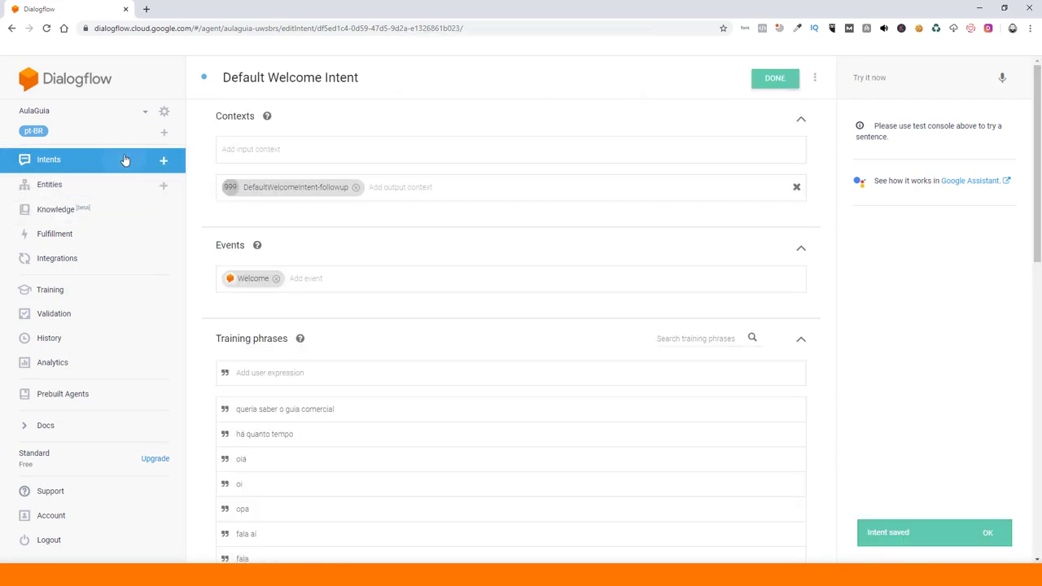
Step: Expand the welcome intent's follow-ups and test the agent with the messages "oi", "0", "1" and "2"
left_click(316, 178)
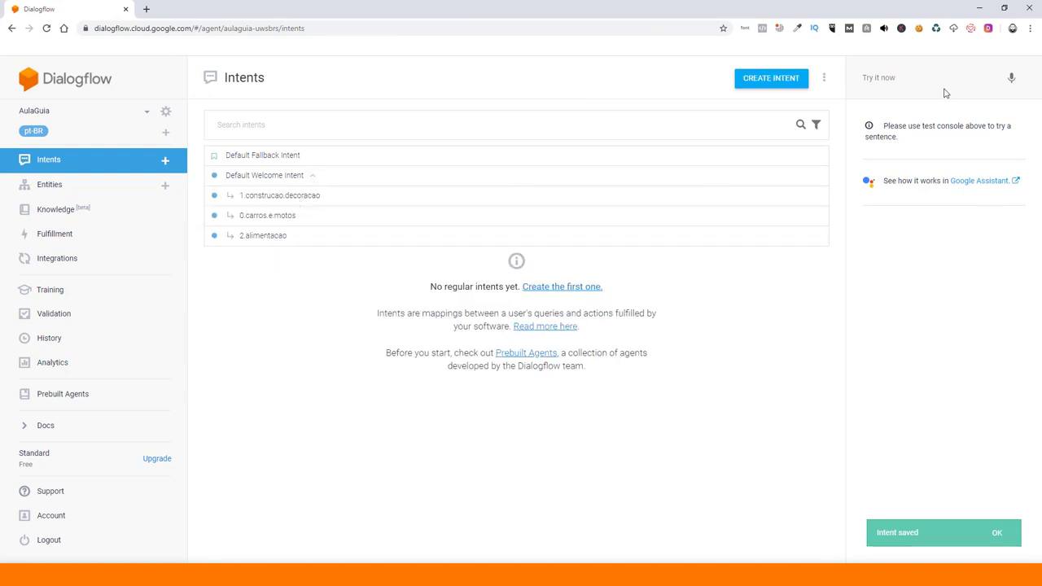
left_click(891, 79)
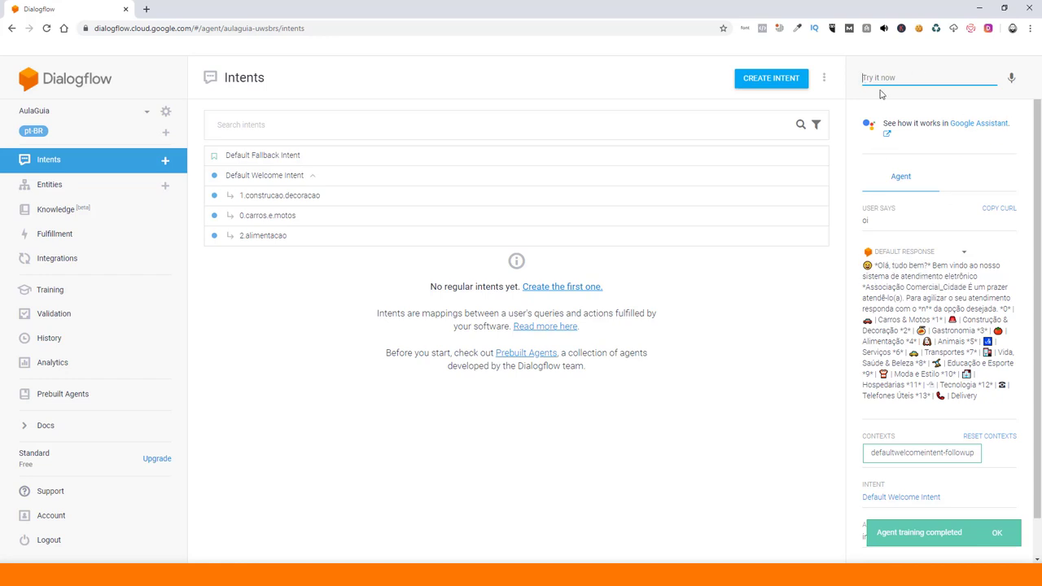
type("0")
key("Return")
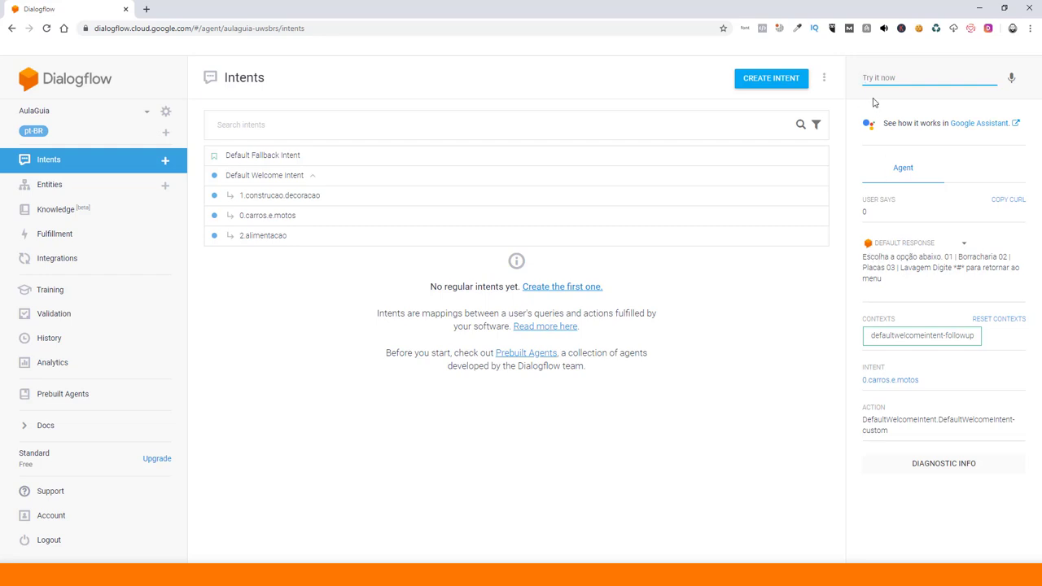
type("1")
key("Return")
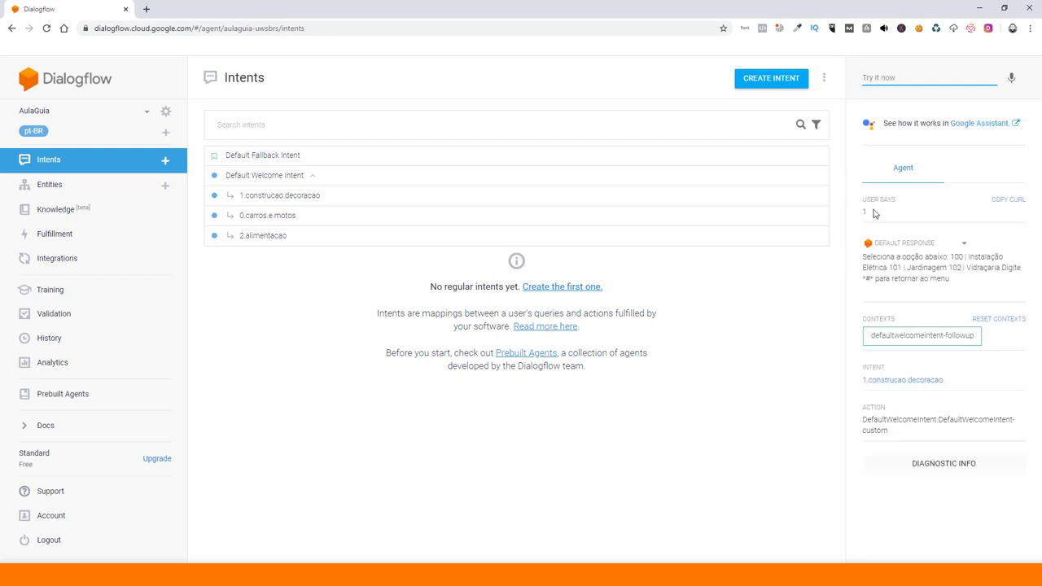
type("2")
key("Return")
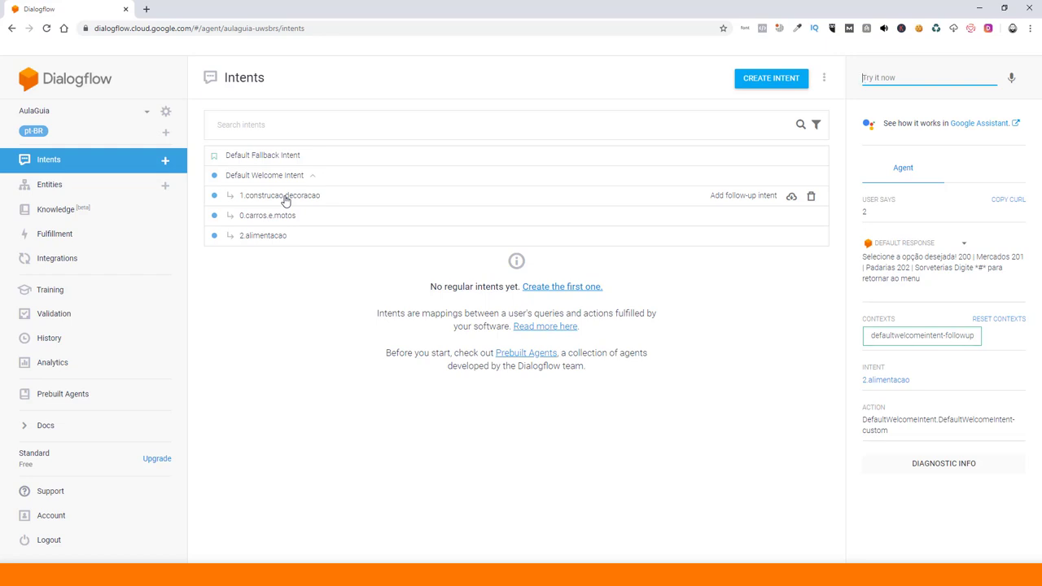
Step: Open the 2.alimentacao intent, review the Mercados option in its text response and return to the intents list
left_click(258, 238)
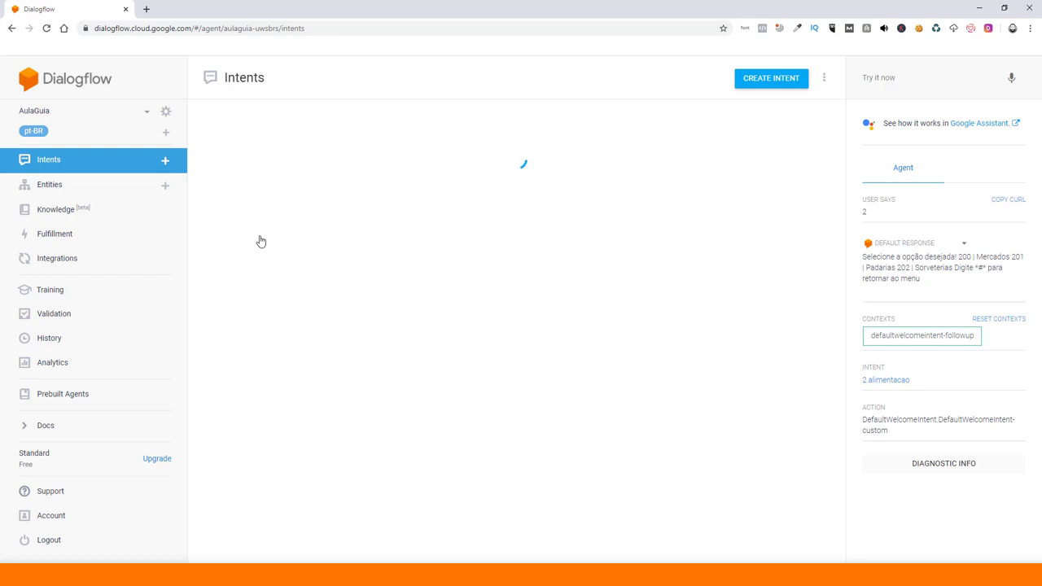
scroll(309, 366, "down", 4)
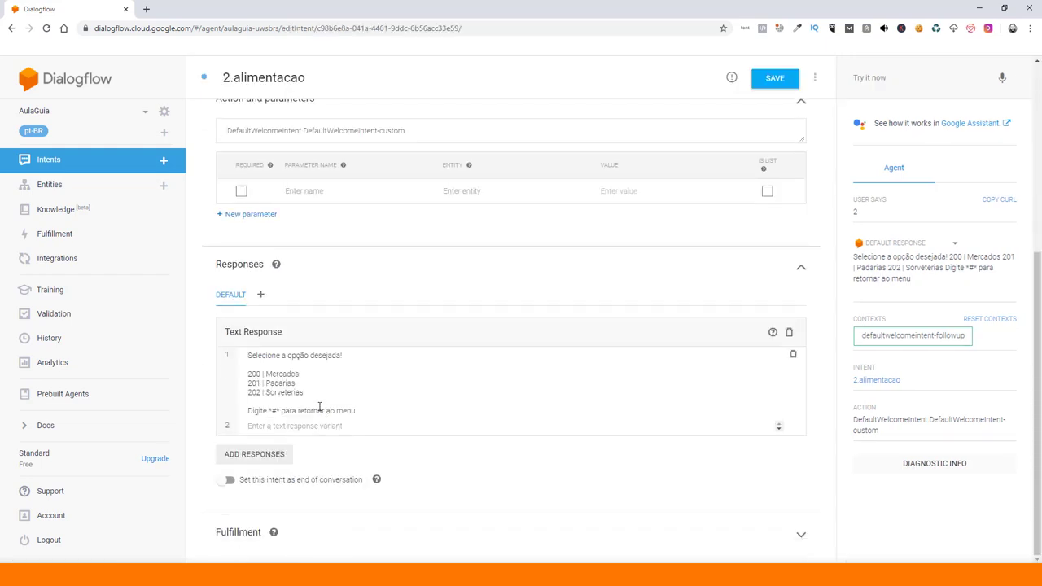
left_click_drag(303, 376, 246, 376)
left_click(250, 377)
left_click(130, 162)
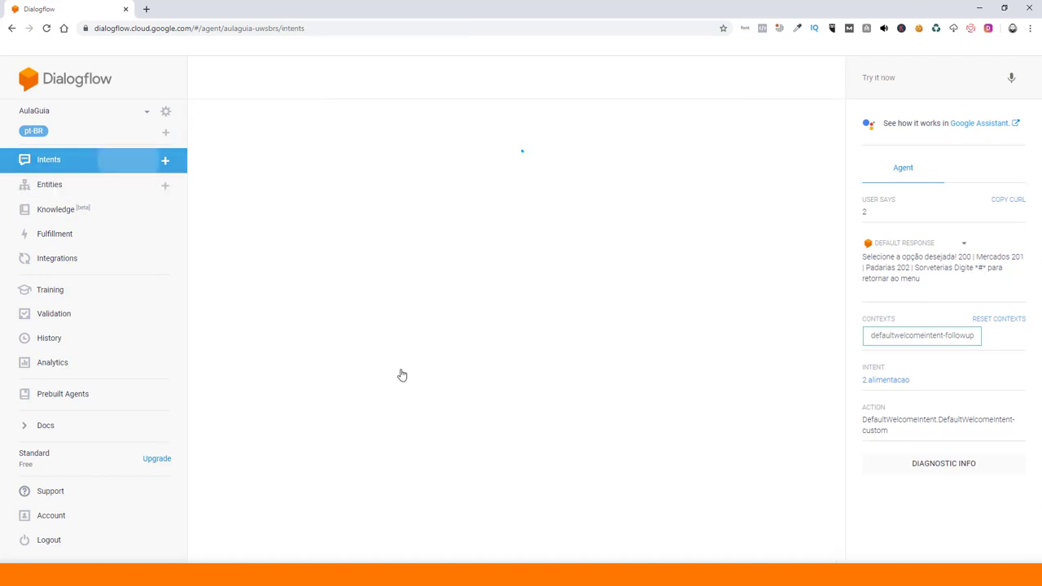
Step: Add a custom follow-up intent under 2.alimentacao
left_click(312, 178)
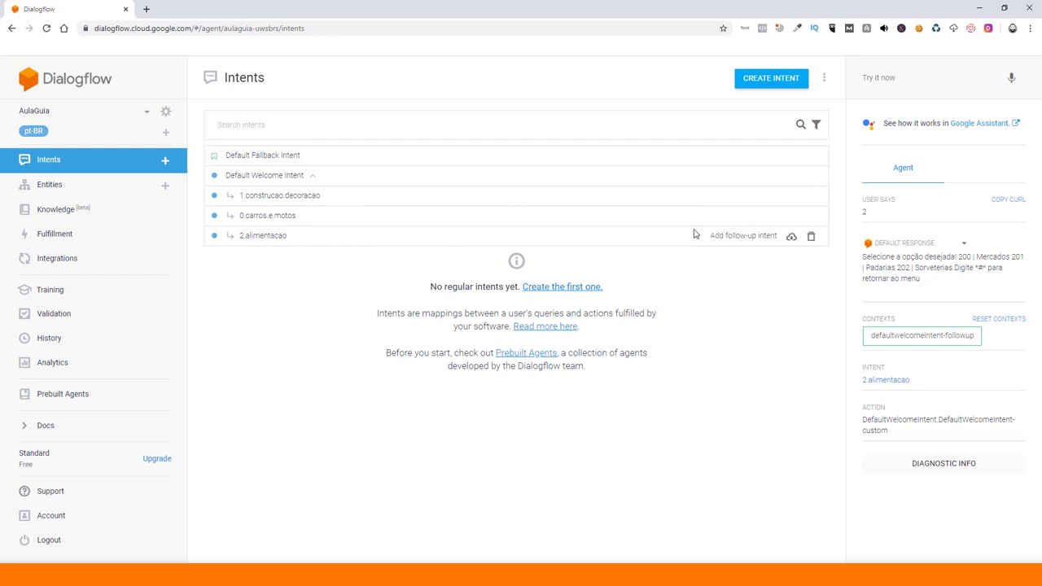
left_click(744, 238)
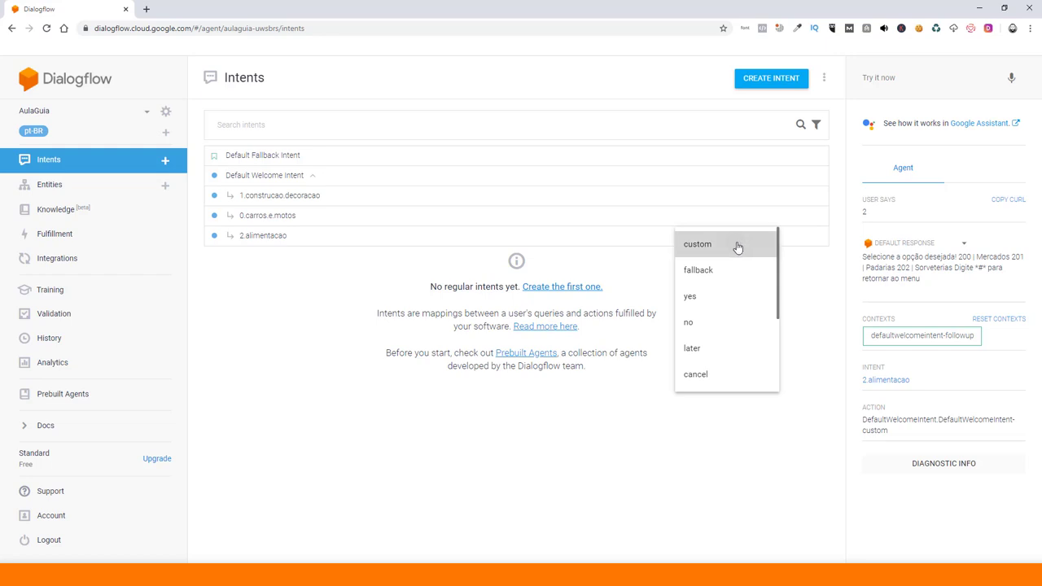
left_click(476, 427)
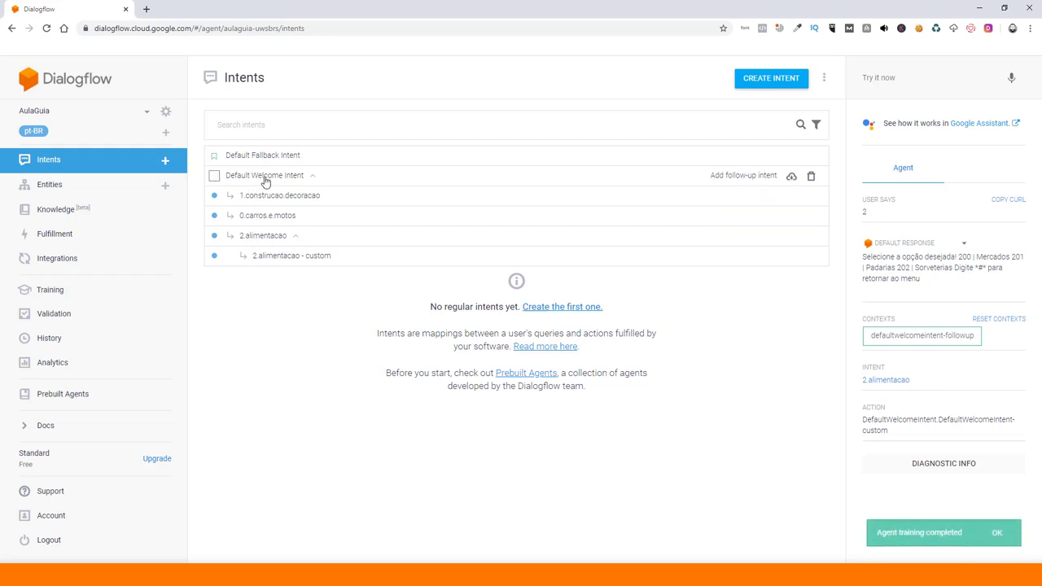
Step: Open the new follow-up intent of 2.alimentacao and rename it 200.mercados
left_click(289, 258)
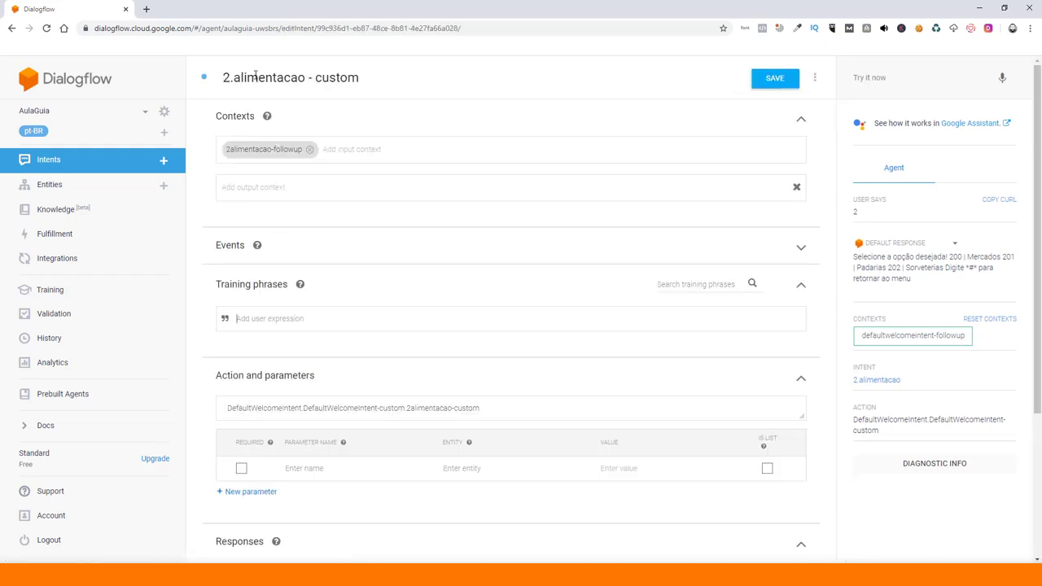
left_click_drag(363, 78, 224, 77)
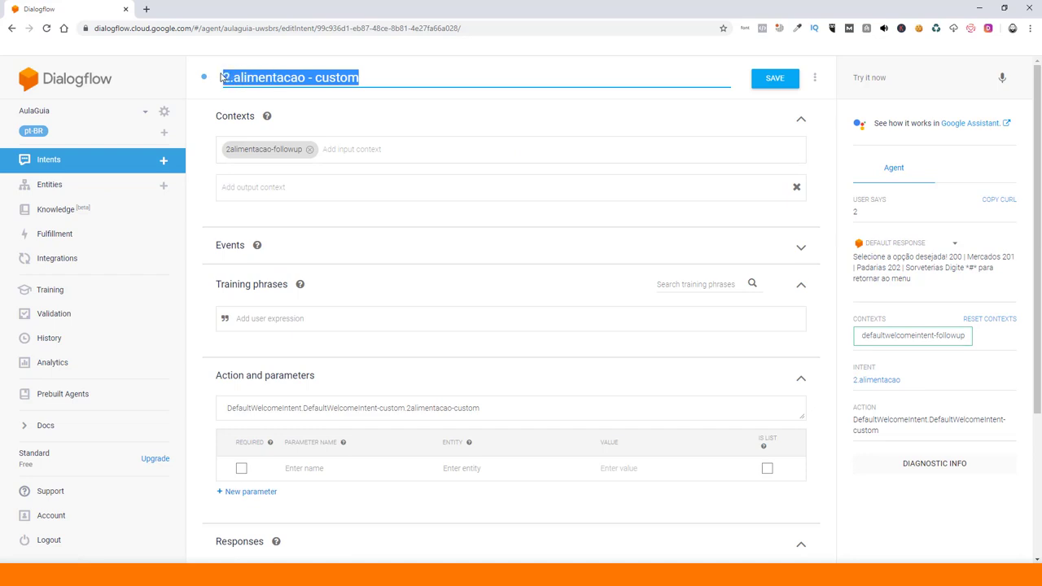
type("200")
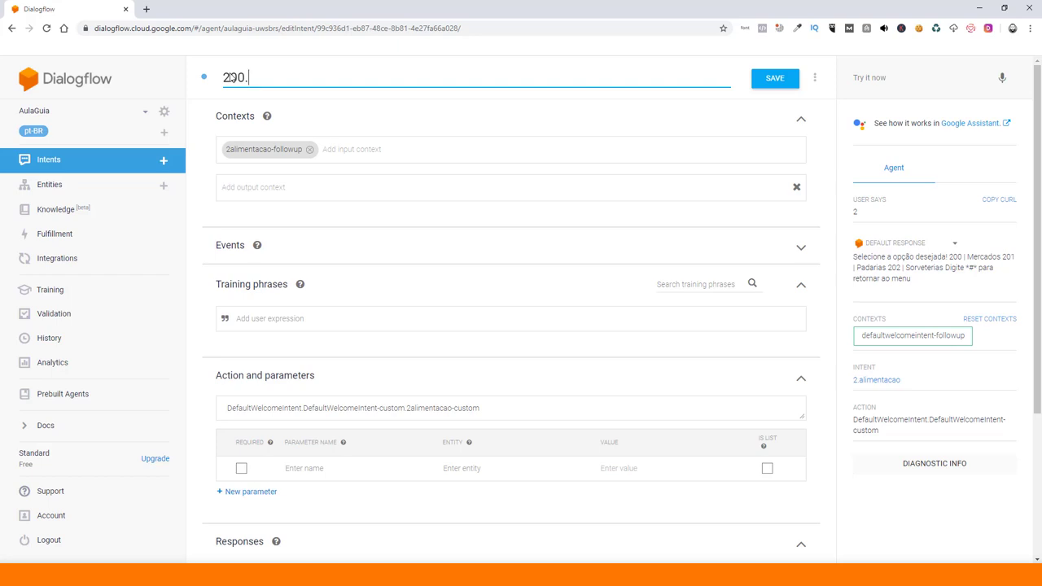
type(".mercas")
key("BackSpace")
type("dos")
scroll(319, 201, "down", 2)
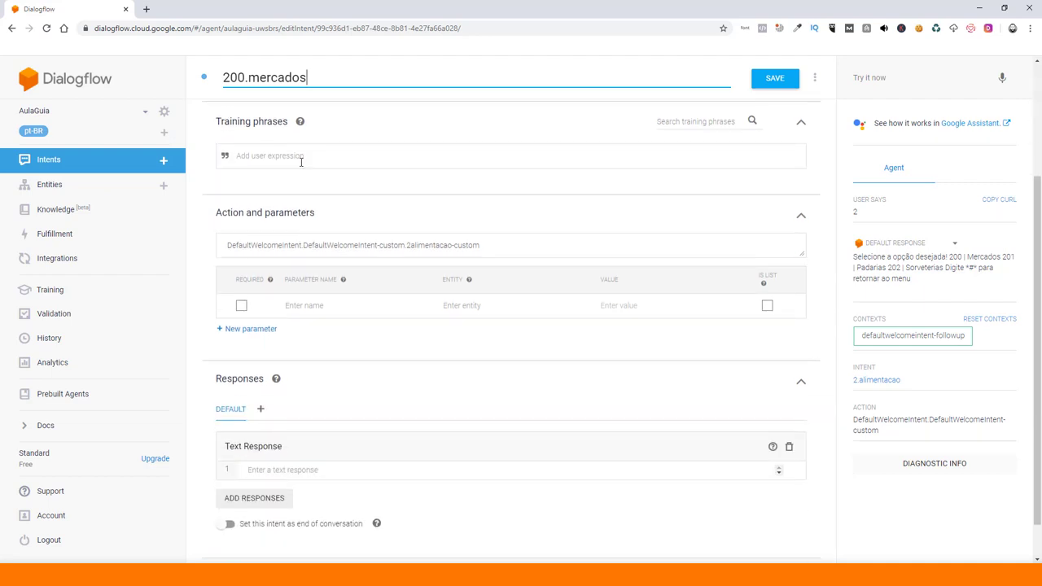
left_click(298, 159)
type("200")
key("Return")
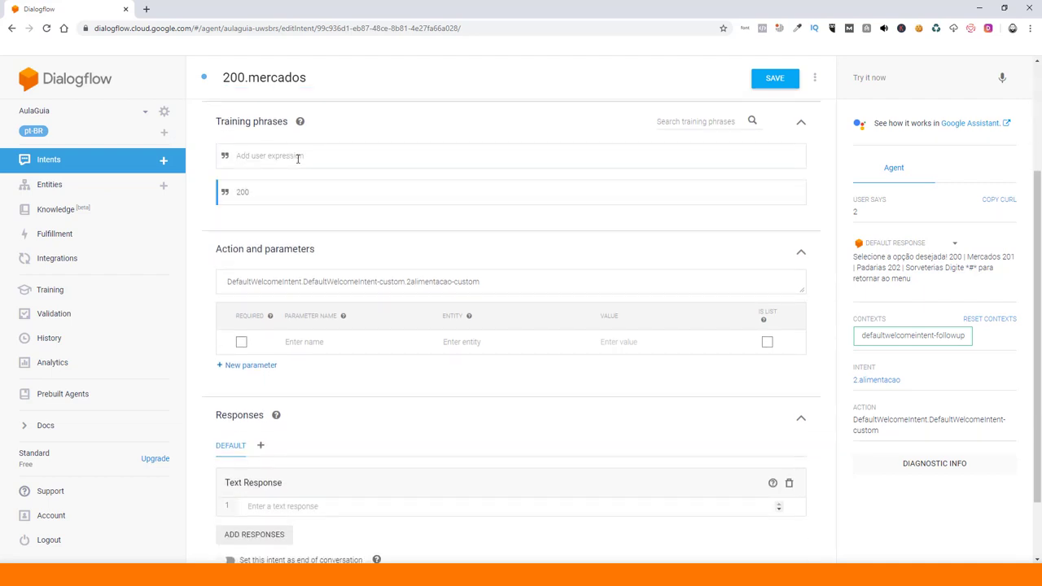
left_click(243, 192)
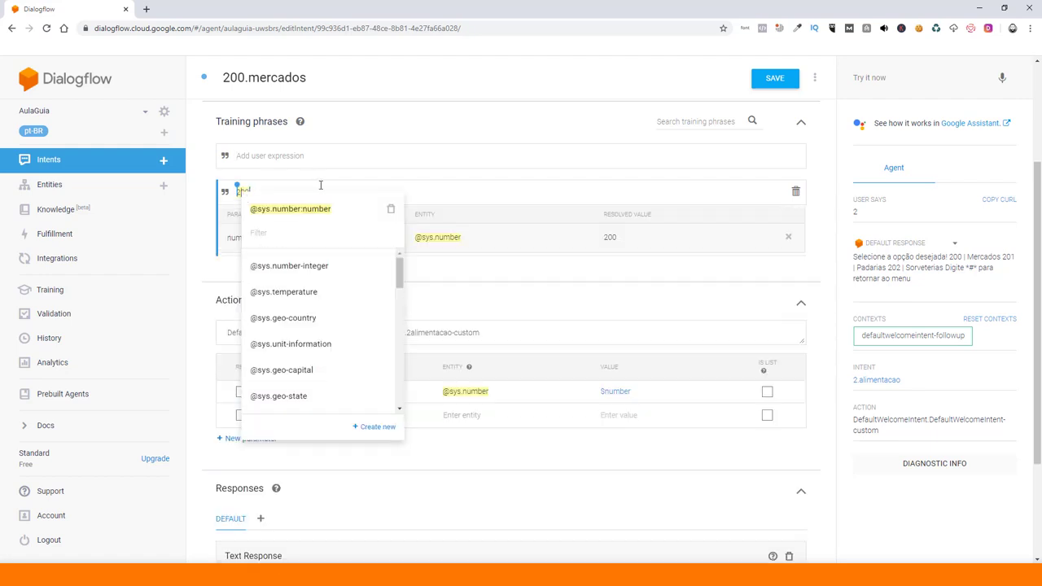
left_click(390, 209)
Step: Start the text response with the line "Digite | MB | Mercado Bom"
scroll(383, 228, "down", 1)
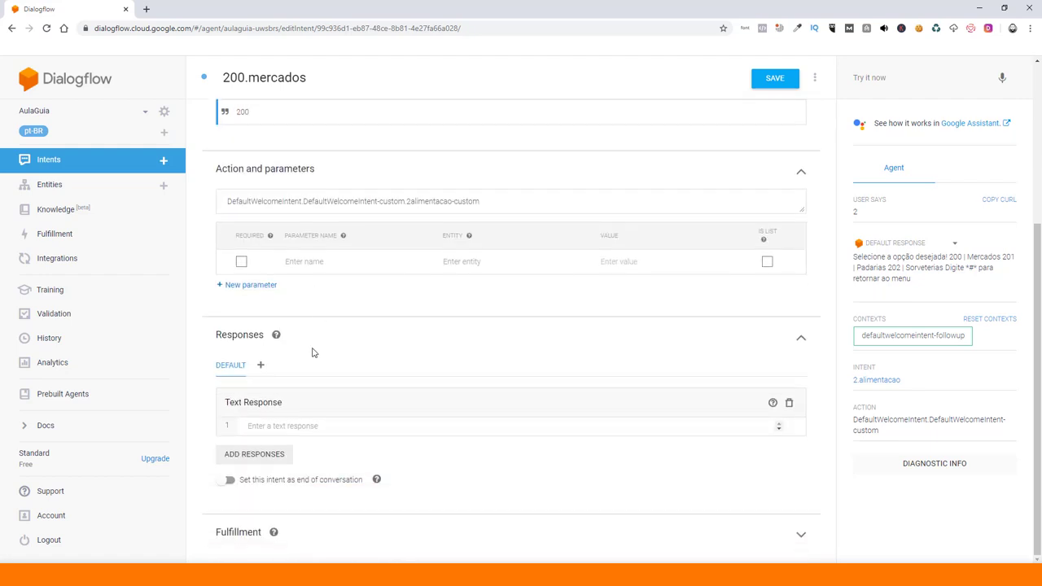
left_click(320, 425)
type("Di")
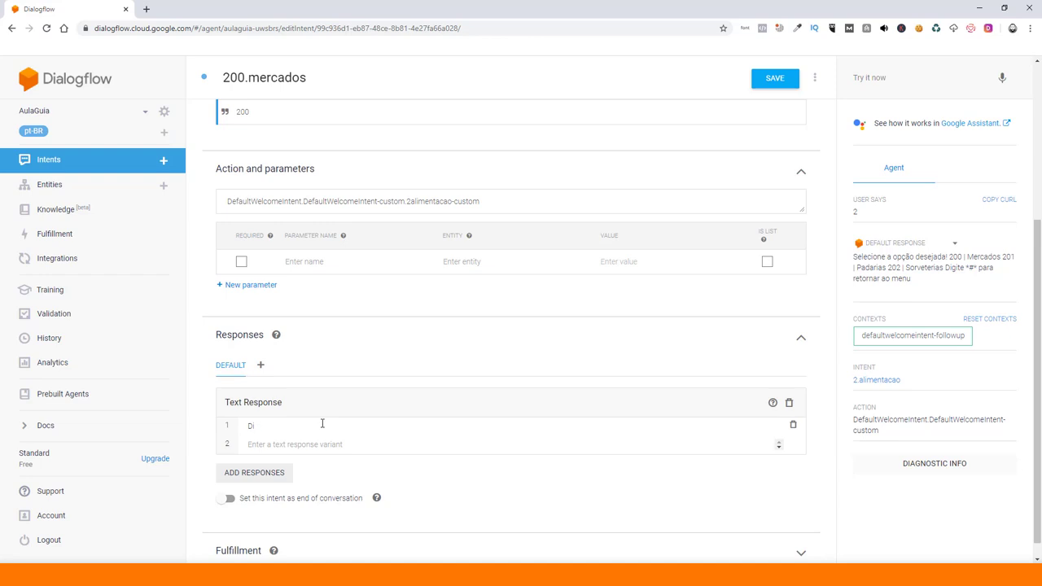
type("tigite")
type("Mercado bom")
double_click(323, 423)
type("Bom")
key("Left")
key("Left")
key("Left")
type("MB -")
key("Left")
key("Left")
key("Left")
key("Left")
key("Left")
type("|")
key("BackSpace")
type("|")
Step: Duplicate the "Digite | MB | Mercado Bom" line twice below itself in the text response
left_click_drag(350, 426, 247, 426)
key("ctrl+c")
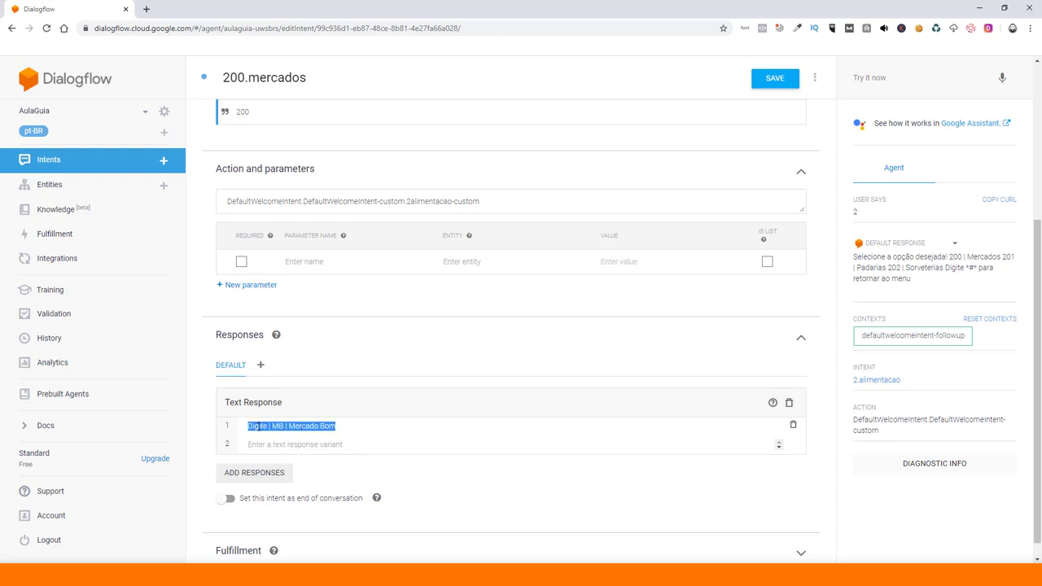
left_click(345, 429)
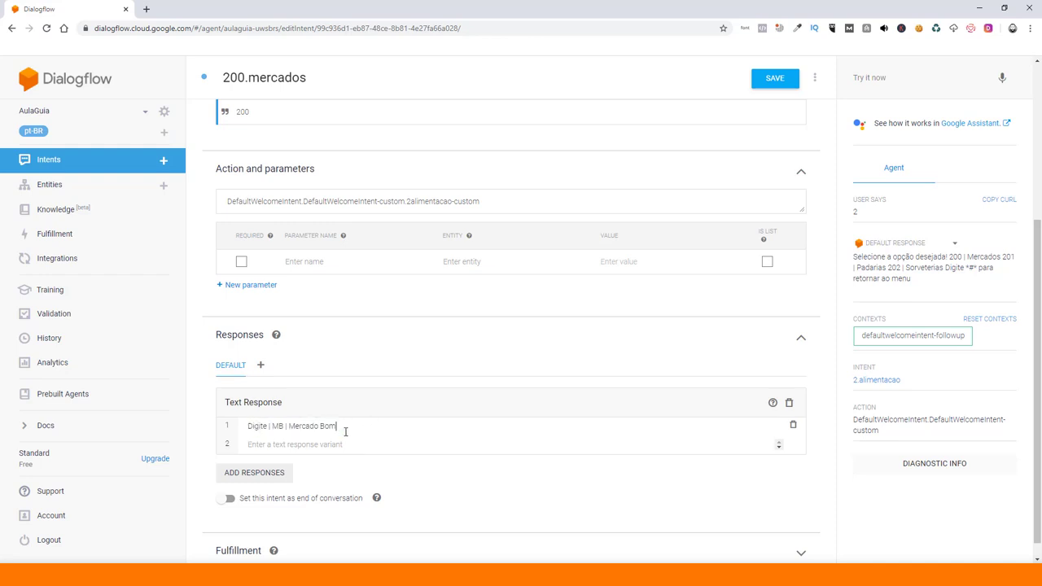
key("Return")
key("ctrl+v")
key("Return")
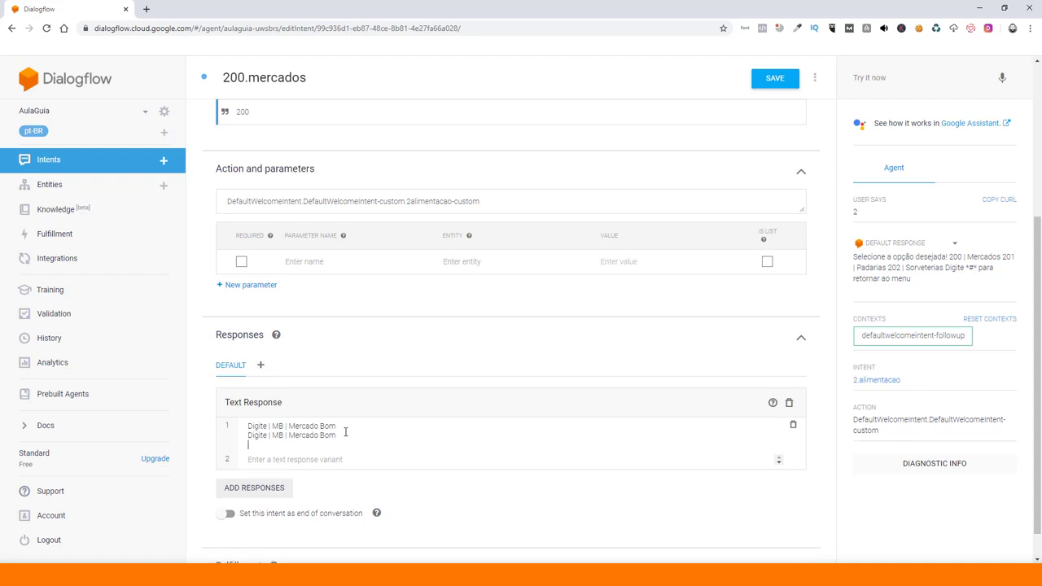
key("ctrl+v")
Step: Change the market names in the two copied lines to "Mercado Ótimo" and "Mercado Excelente"
key("Up")
key("Right")
key("Right")
key("Right")
key("Right")
key("Delete")
key("Delete")
key("Delete")
type("Ótimo")
type("Excelente")
key("Delete")
key("Delete")
key("Delete")
Step: Change the option codes to MO for Mercado Ótimo and ME for Mercado Excelente
key("Left")
key("Left")
key("Up")
key("Left")
key("Left")
key("Left")
key("Left")
key("Delete")
type("O")
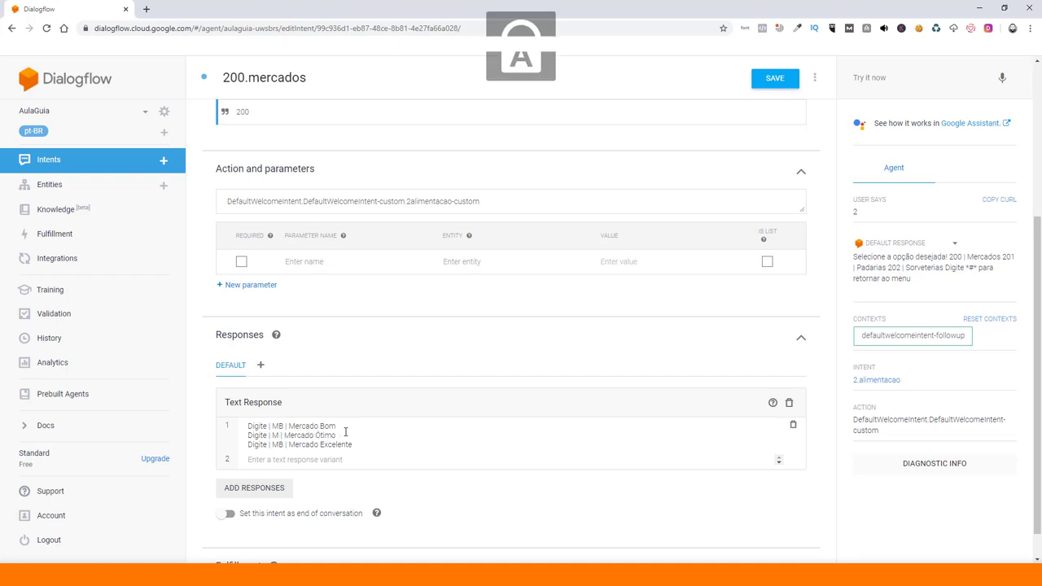
key("Down")
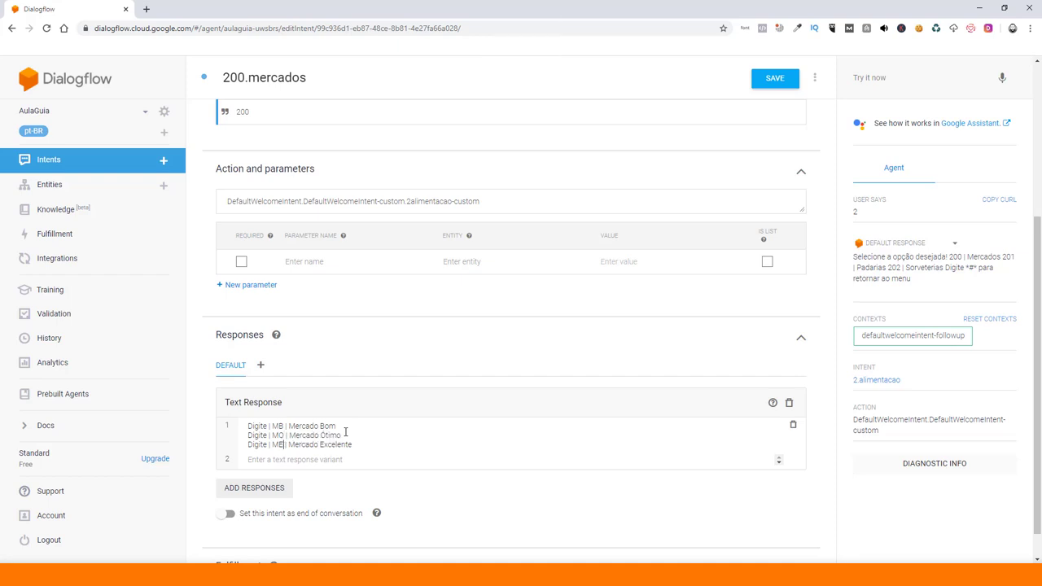
left_click(282, 433)
Step: Finish the 200.mercados response with "Digite *#* para retornar ao menu" after a blank line and save the intent
scroll(363, 456, "down", 1)
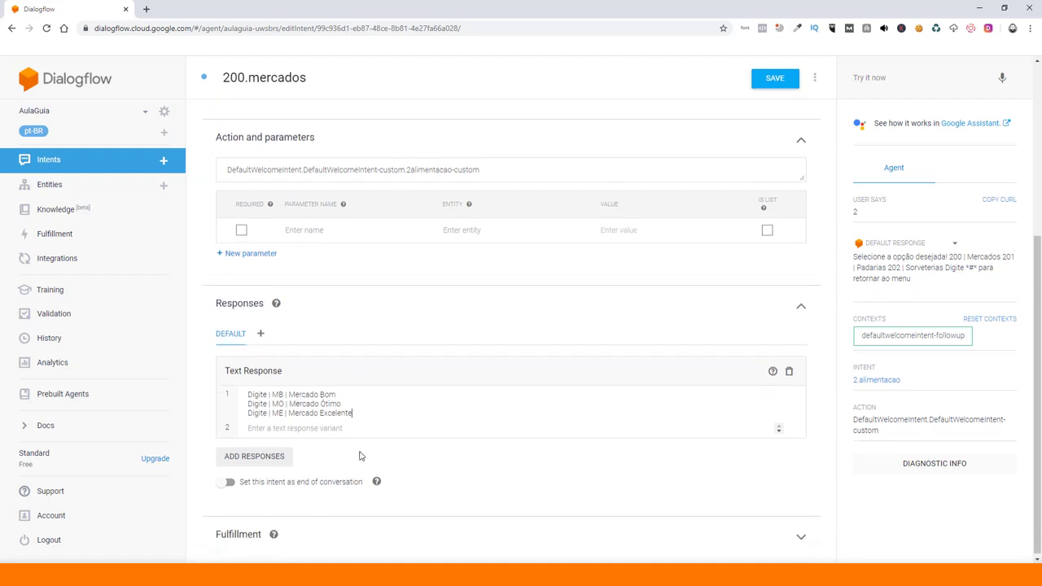
key("Return")
key("Return")
type("Digite")
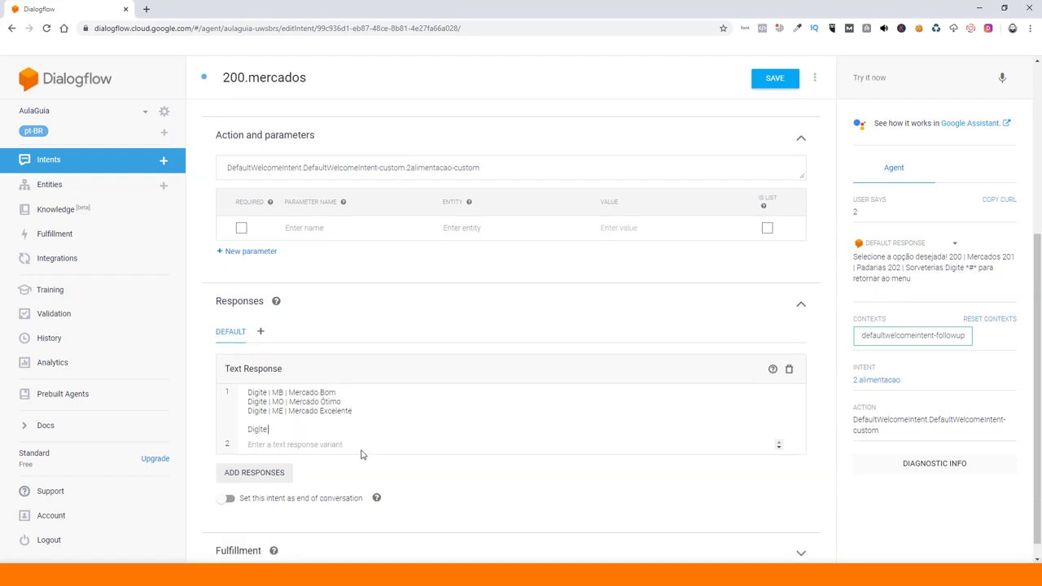
type(" *#* para retornar ao menu")
left_click(758, 82)
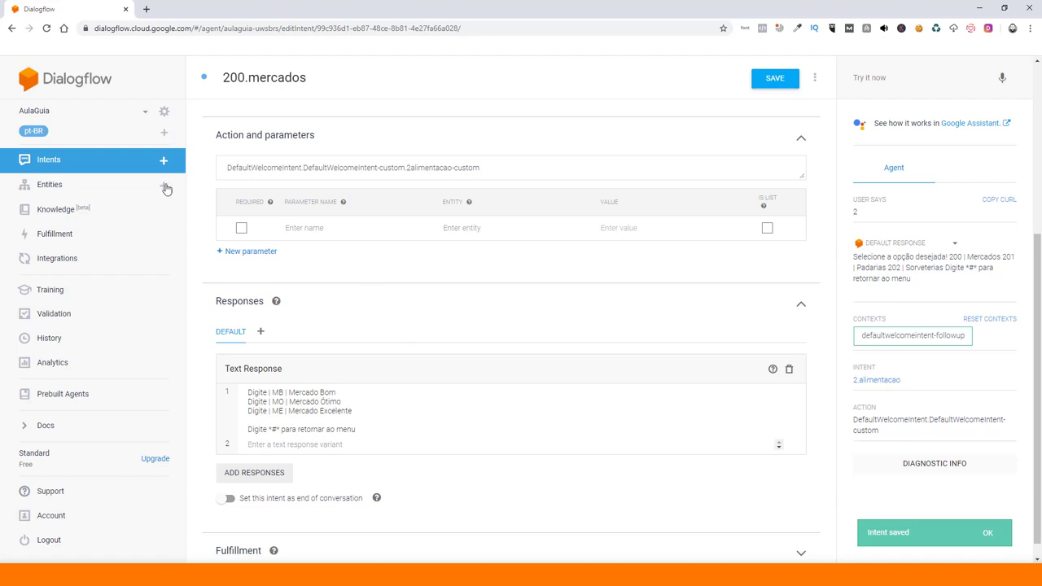
Step: Return to the intents list and expand the follow-ups of the Default Welcome Intent and 2.alimentacao
left_click(132, 162)
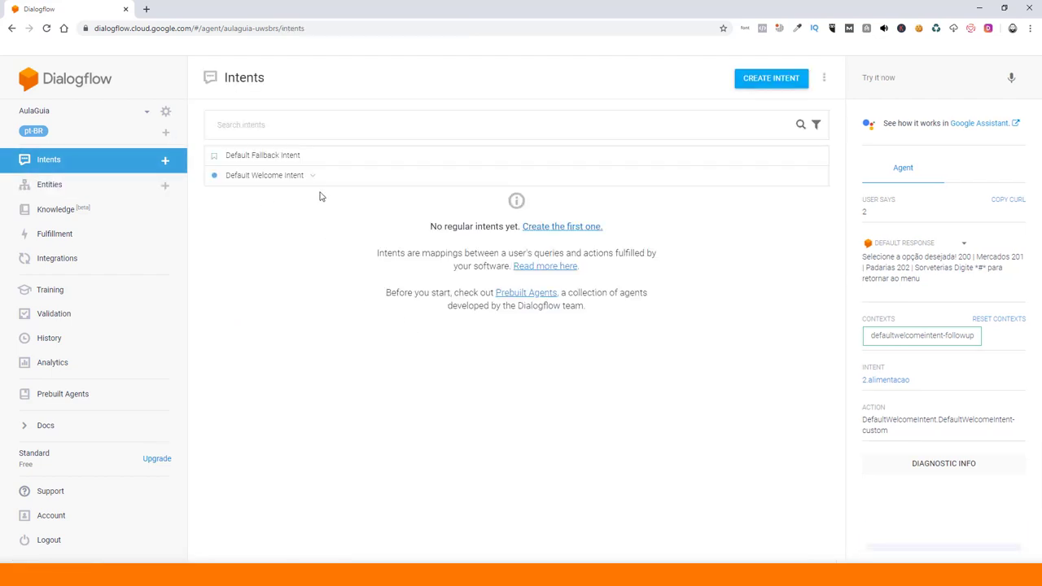
left_click(312, 176)
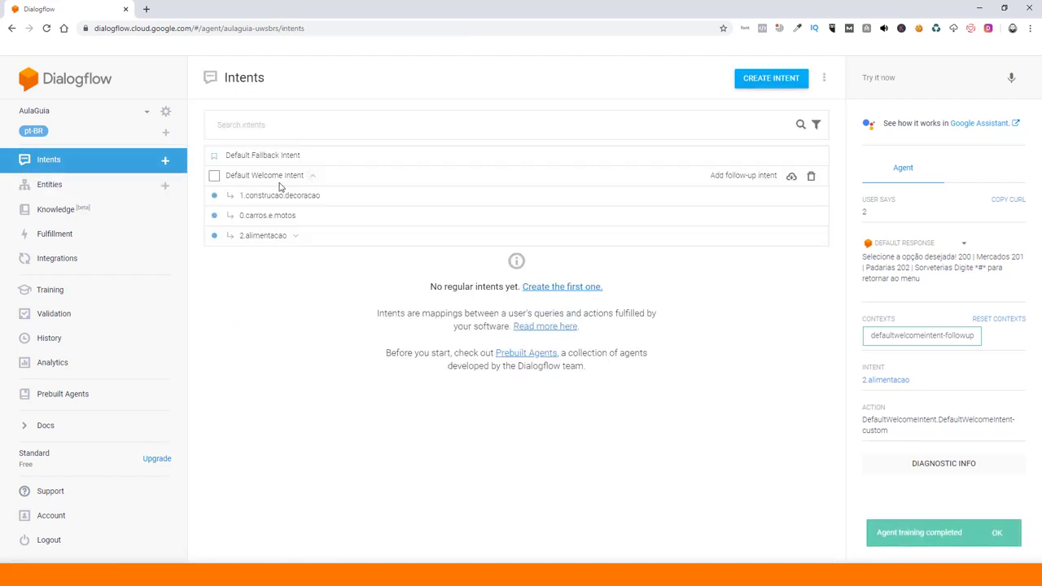
left_click(296, 240)
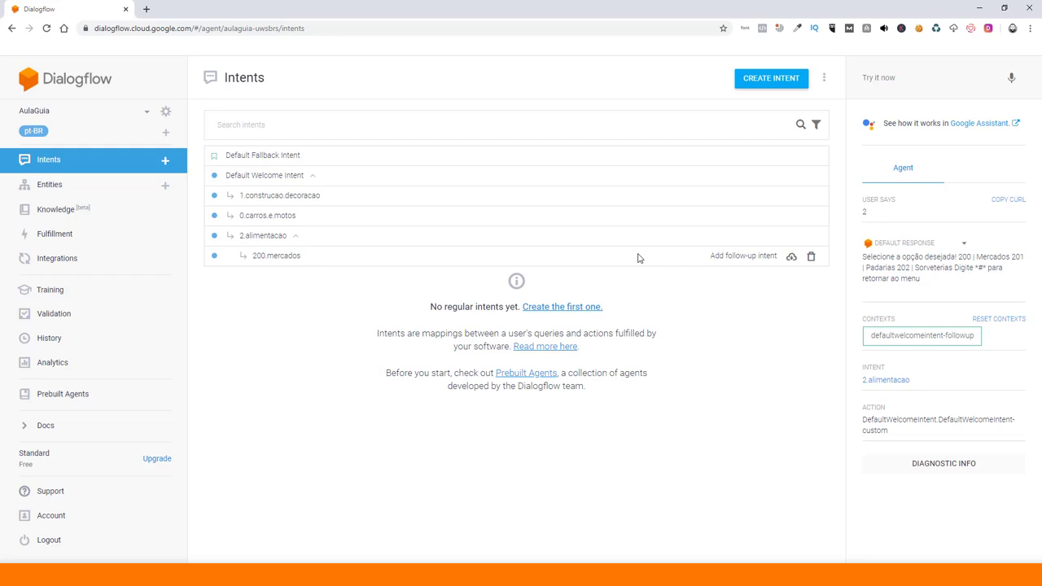
Step: Add a custom follow-up intent to 200.mercados and open it for editing
left_click(728, 258)
left_click(716, 268)
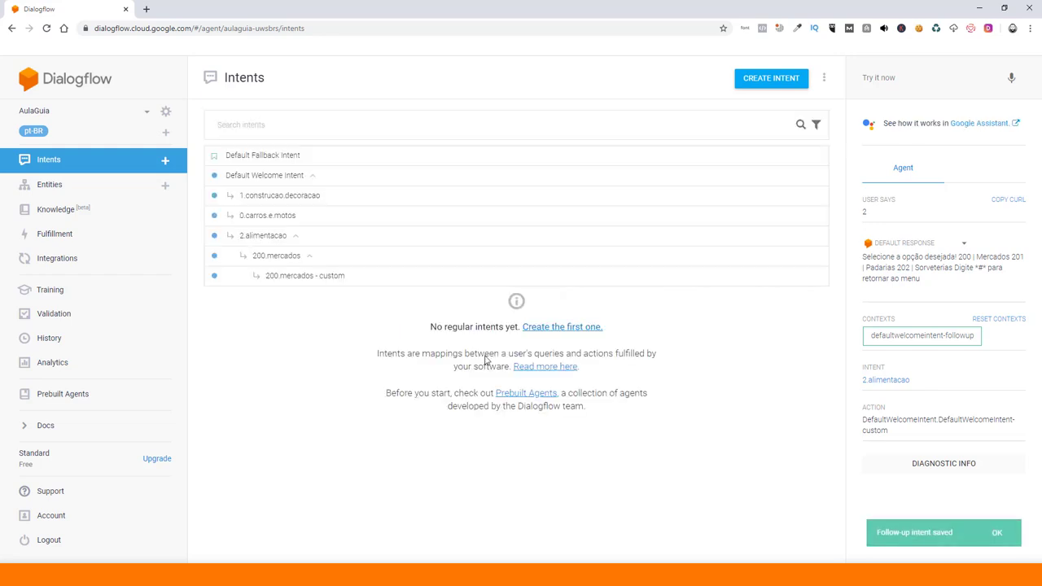
left_click(336, 281)
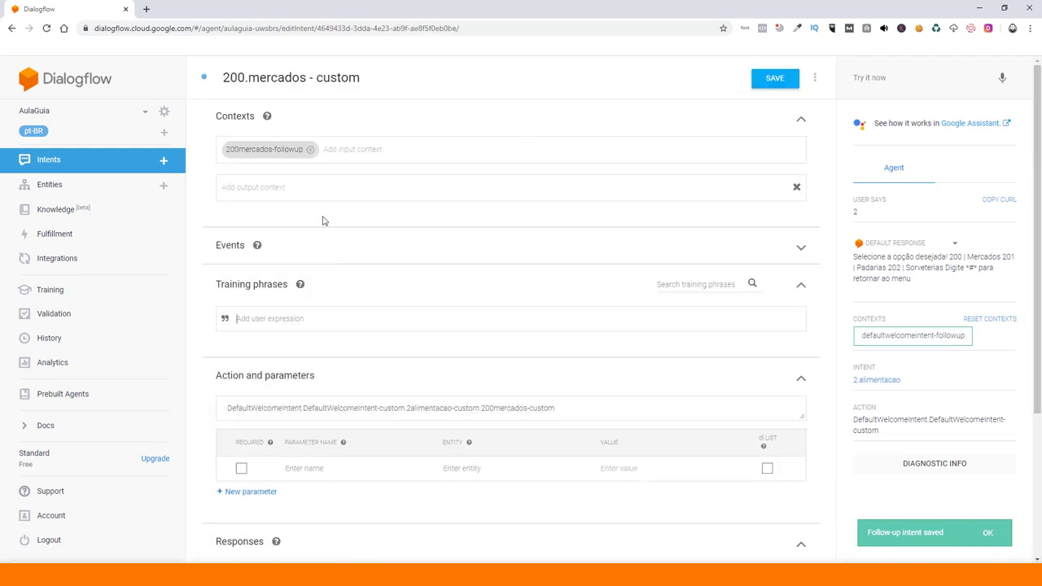
Step: Rename the new follow-up intent as mb.mercado.bom
left_click_drag(380, 79, 223, 80)
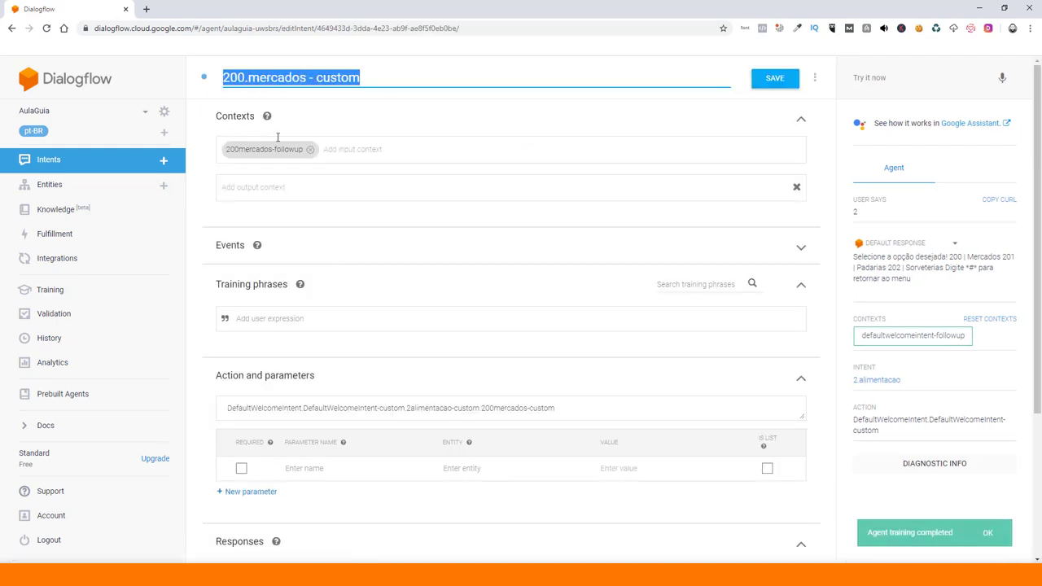
type("mb")
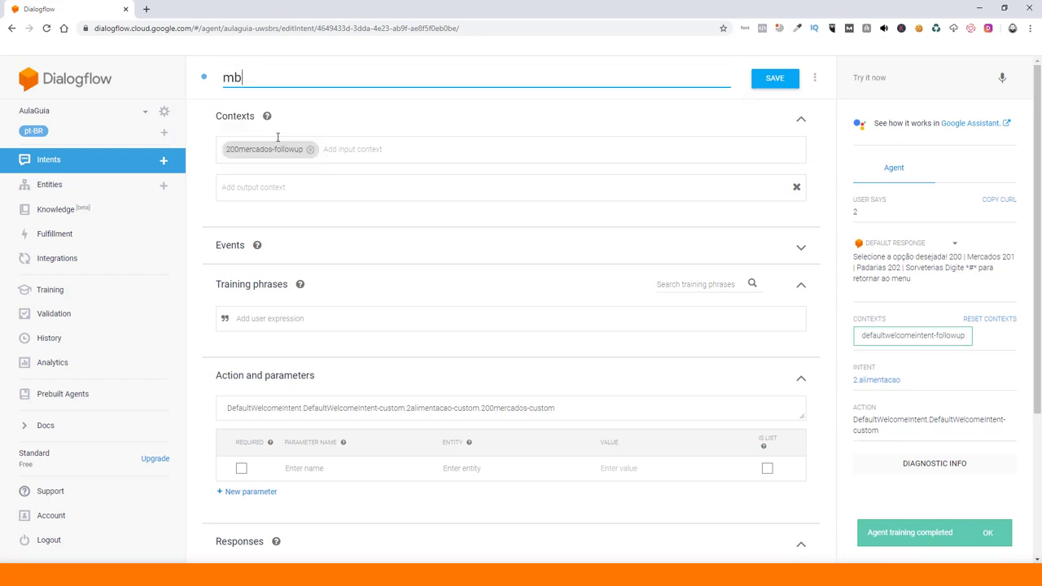
type(".m")
type("r")
type("ercado")
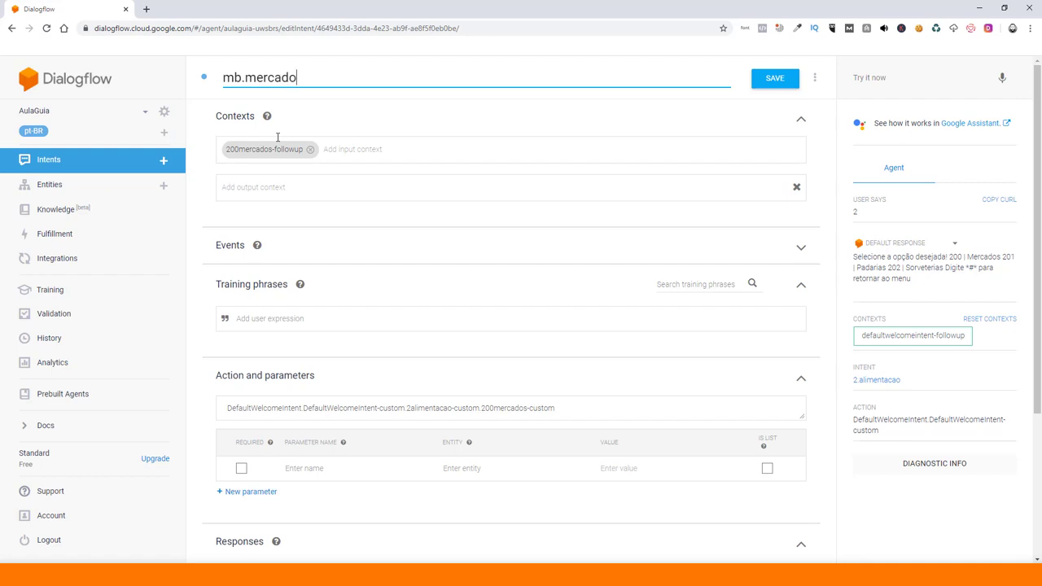
type(".bom")
left_click(274, 340)
type("mb")
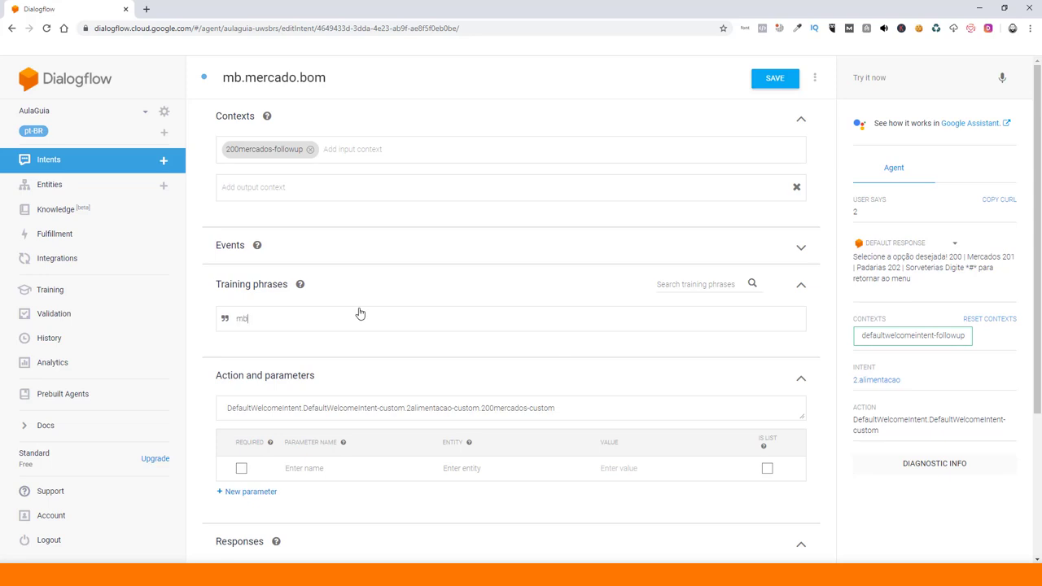
key("Return")
scroll(361, 313, "down", 3)
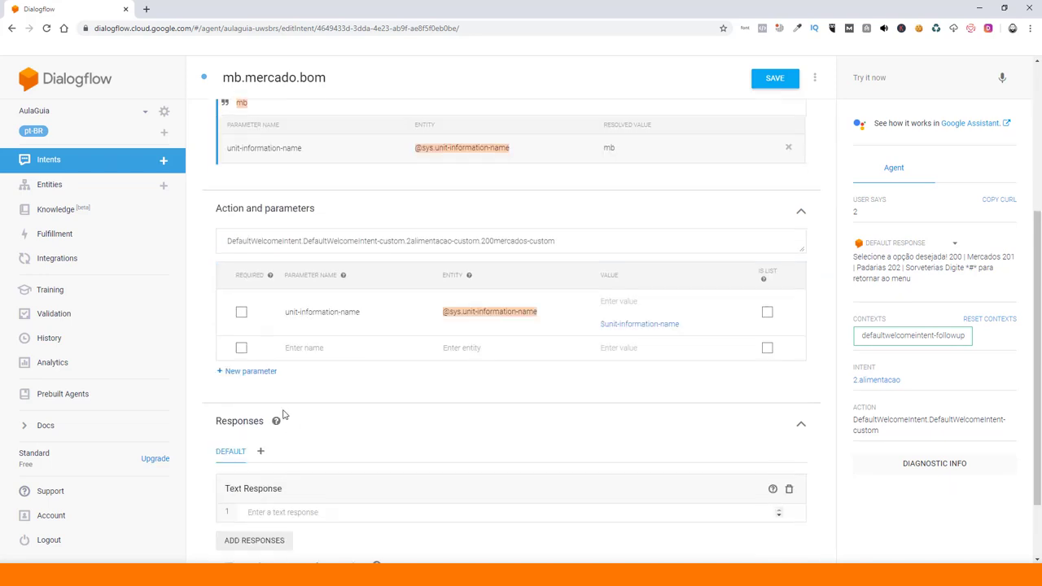
scroll(293, 394, "up", 5)
left_click(242, 354)
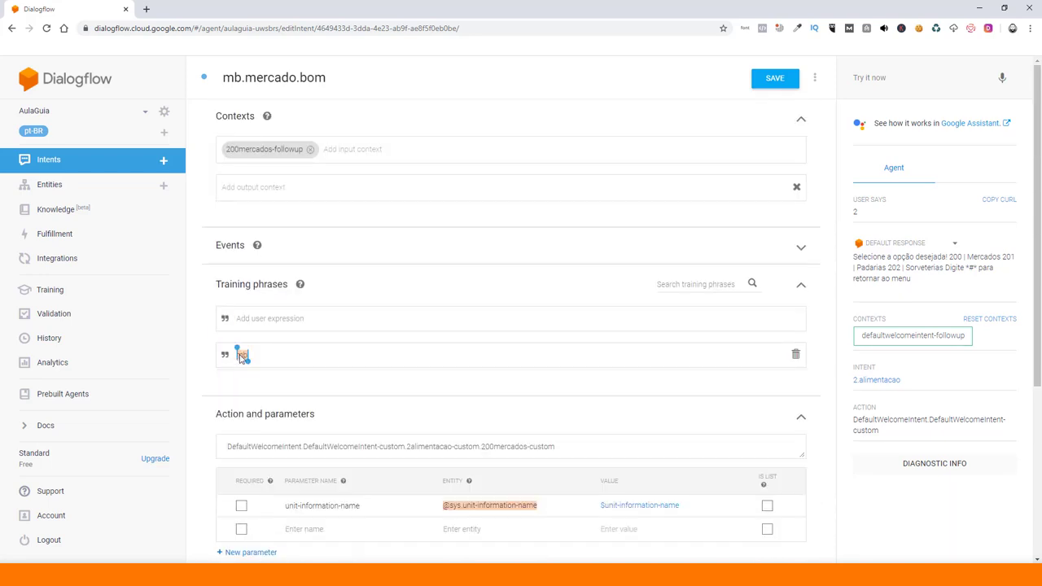
left_click(389, 326)
Step: Write the text response with the title "Mercado Bom" and separate lines for "End:", "Zap:" and "Site:"
scroll(366, 382, "down", 3)
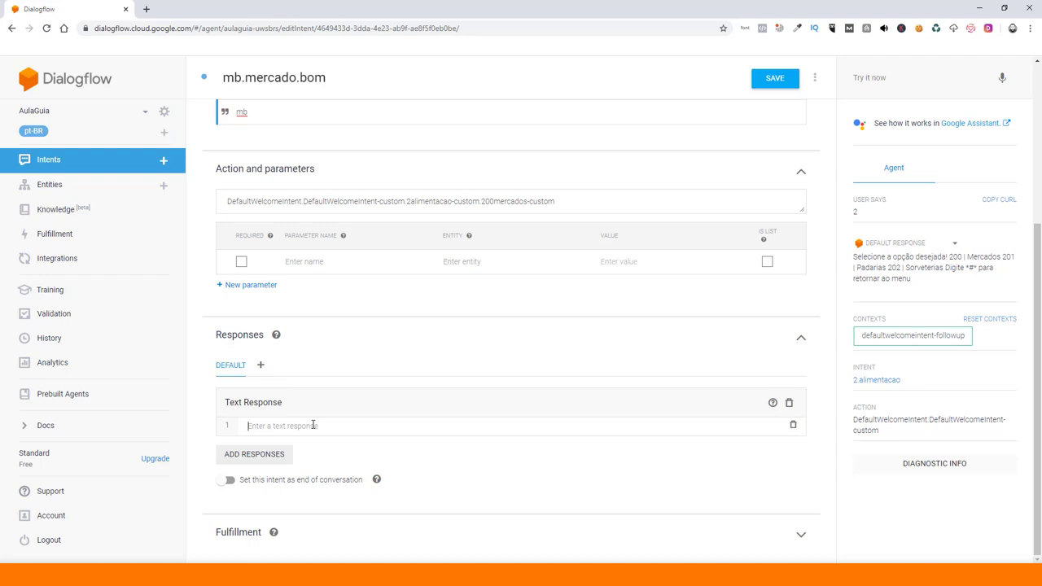
type("Mercado")
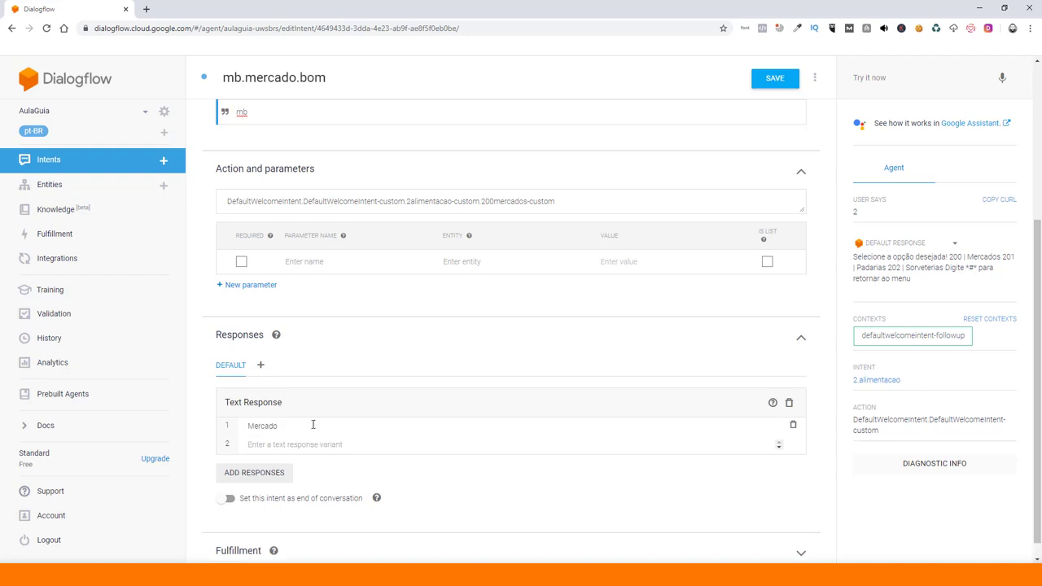
type(" Bom")
key("Return")
type("eND")
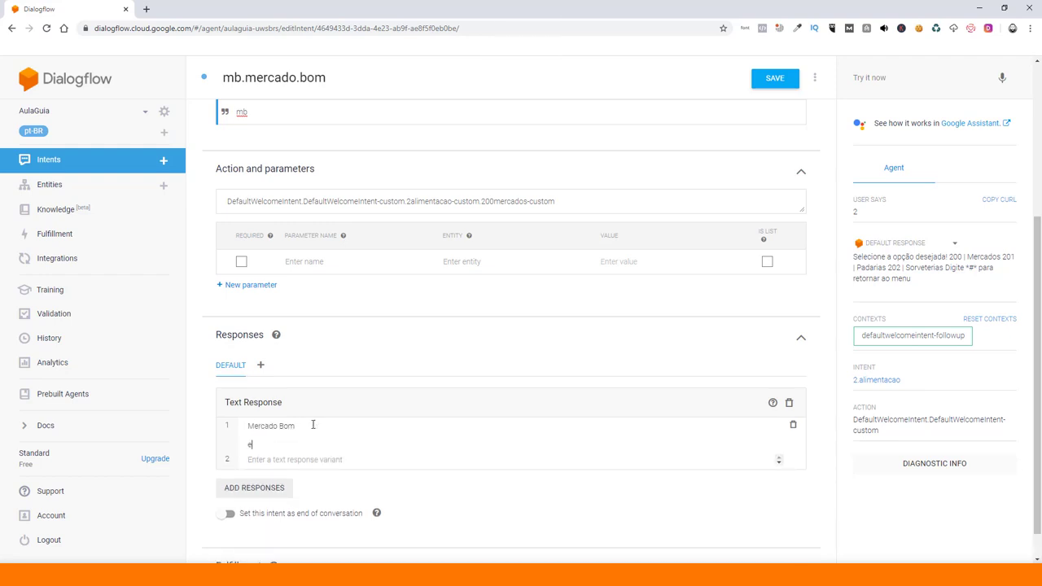
key("BackSpace")
key("BackSpace")
key("BackSpace")
key("BackSpace")
type("End:")
key("Return")
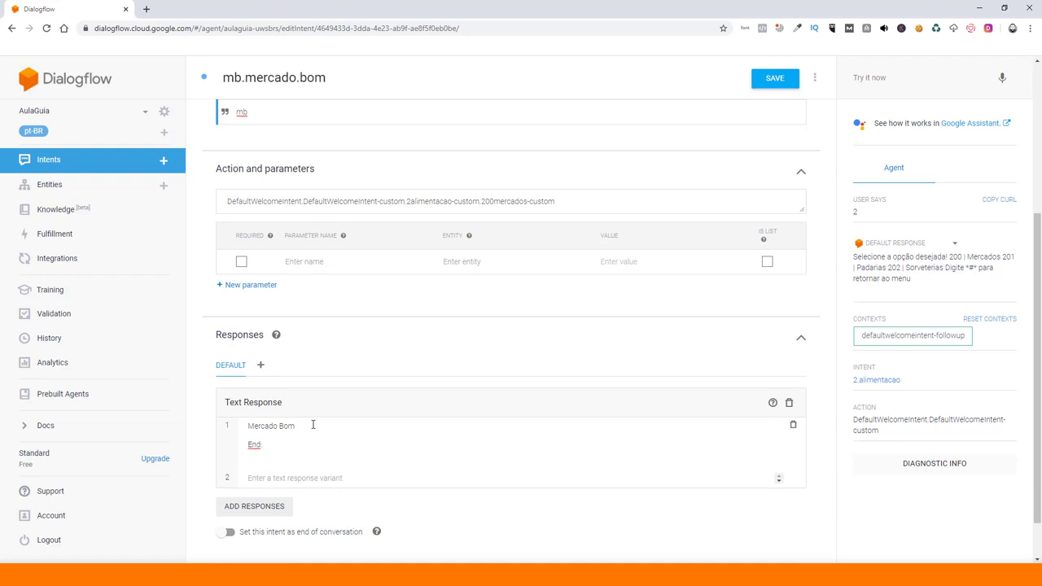
type("Zap:")
key("Return")
type("Site:")
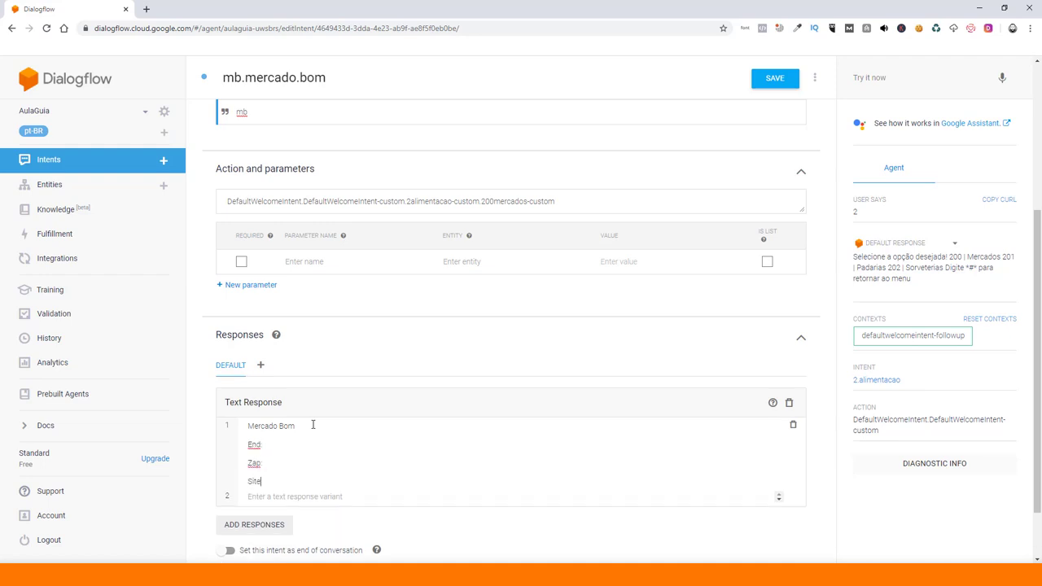
key("Return")
Step: Insert "Localização:" directly below the End line and close the response with "Digite *#* para retornar ao menu"
key("Up")
type("L")
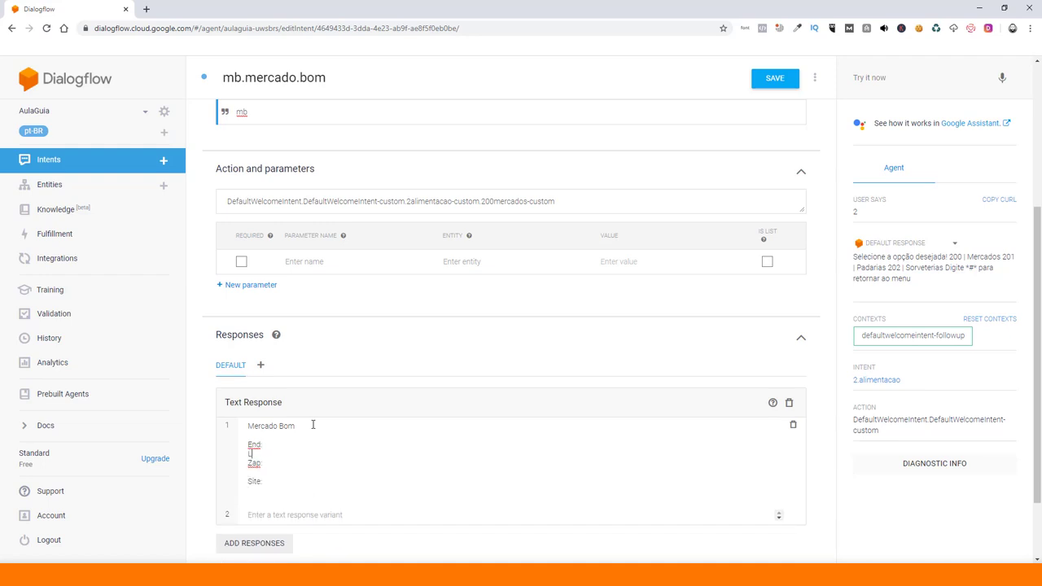
type("ocalização:")
key("Return")
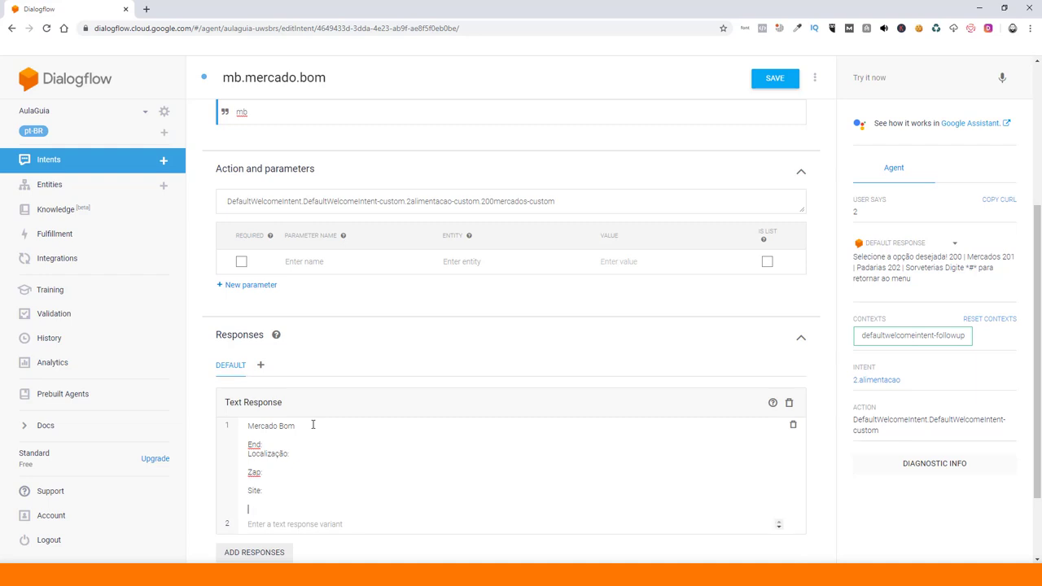
type("Digite *#* para retornar ao menu")
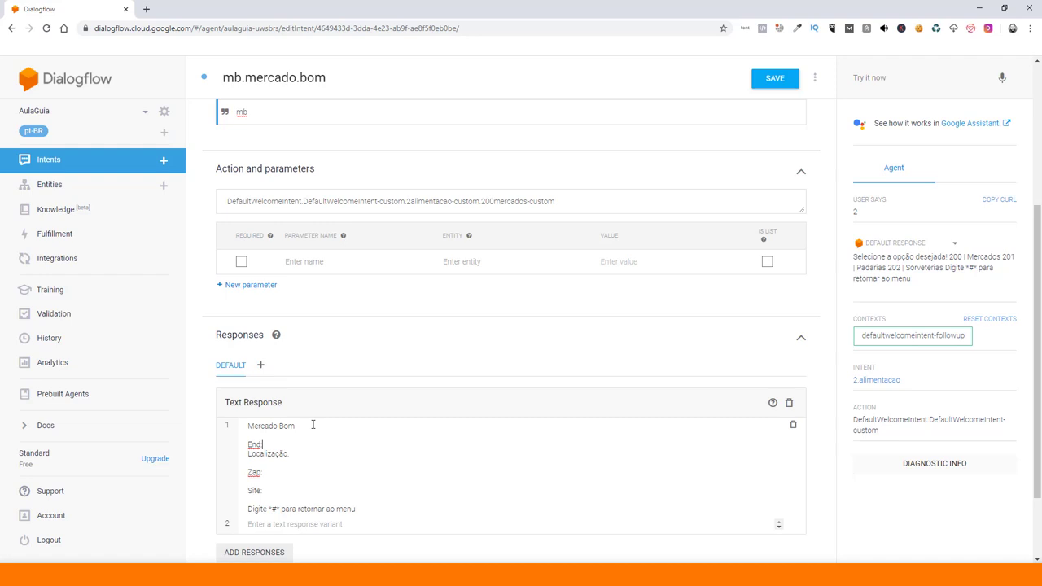
Step: Review the End, Zap and Site lines of the response and save the mb.mercado.bom intent
scroll(321, 424, "down", 2)
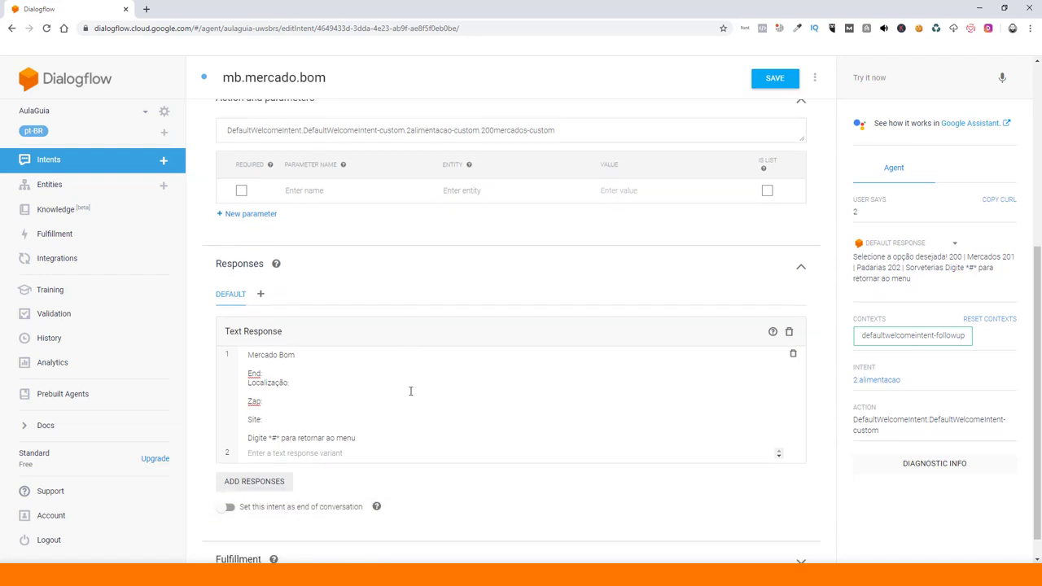
left_click(261, 346)
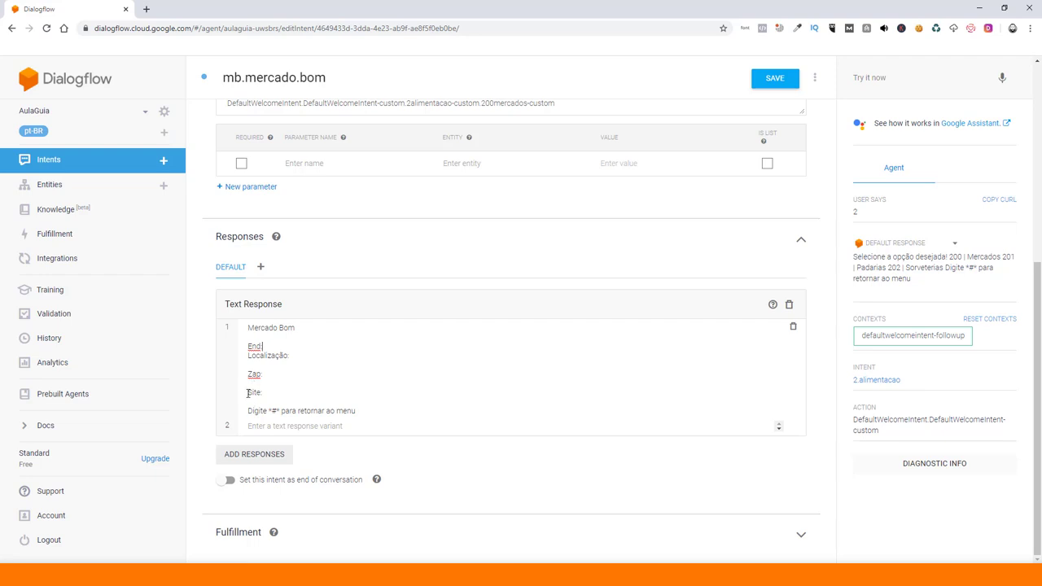
left_click(272, 376)
left_click_drag(248, 393, 263, 393)
key("Down")
scroll(323, 387, "up", 5)
left_click(775, 78)
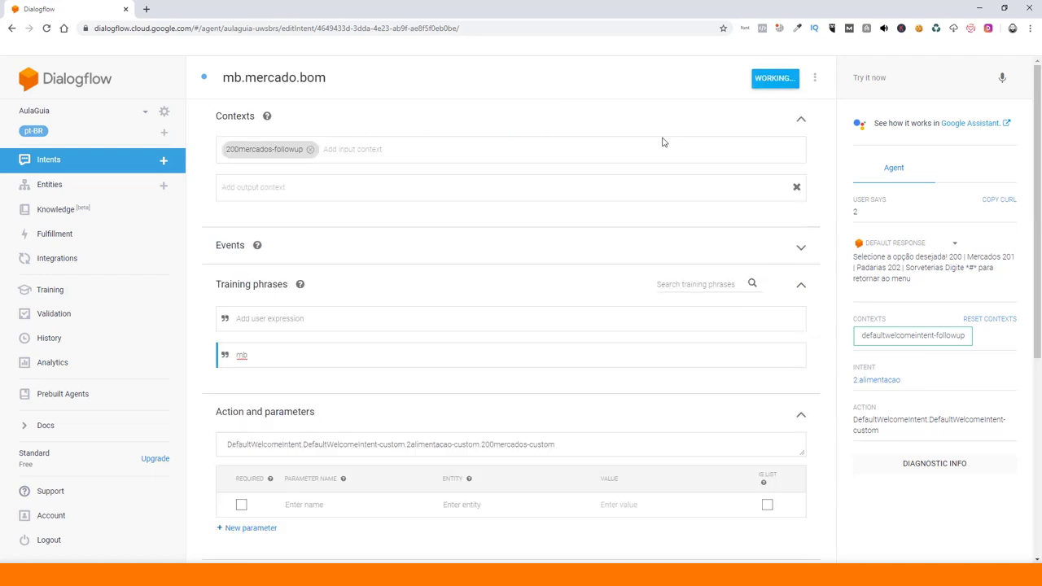
Step: Return to the intents list and expand the follow-ups of Default Welcome Intent, 2.alimentacao and 200.mercados
left_click(167, 170)
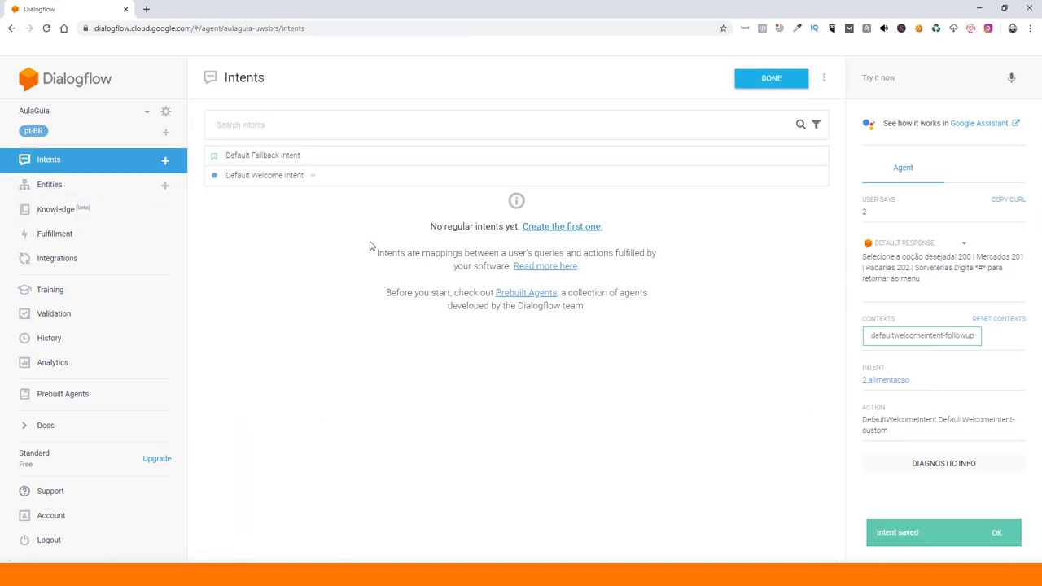
left_click(313, 177)
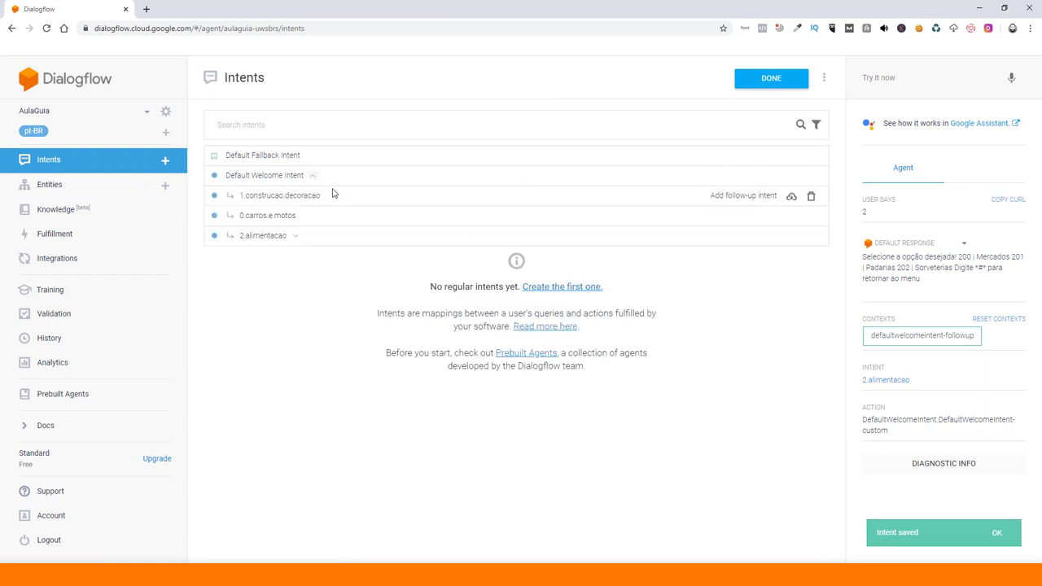
left_click(295, 236)
left_click(307, 258)
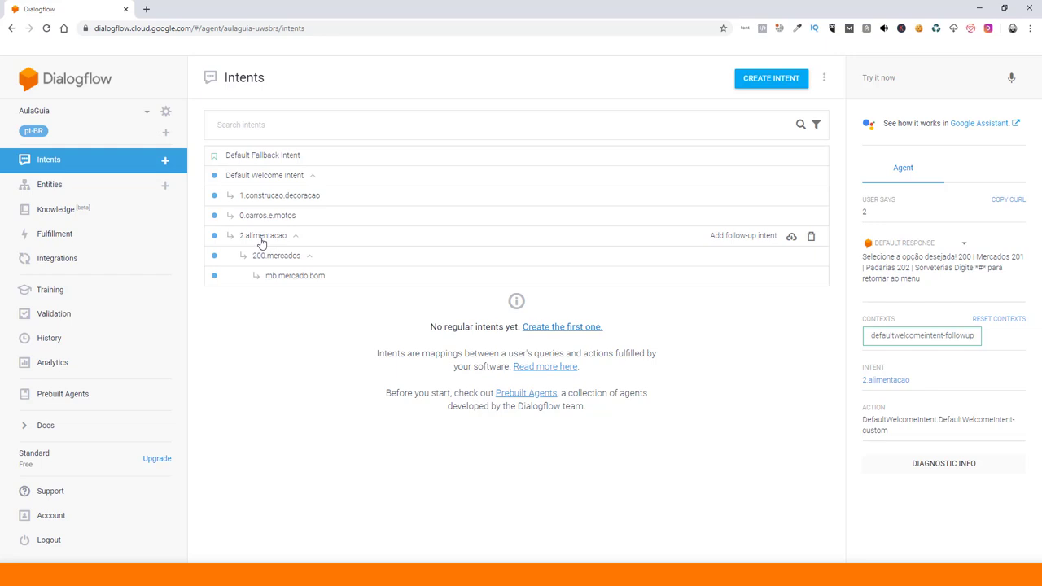
Step: Check the nesting under 200.mercados and collapse every follow-up level up to the Default Welcome Intent
left_click(310, 257)
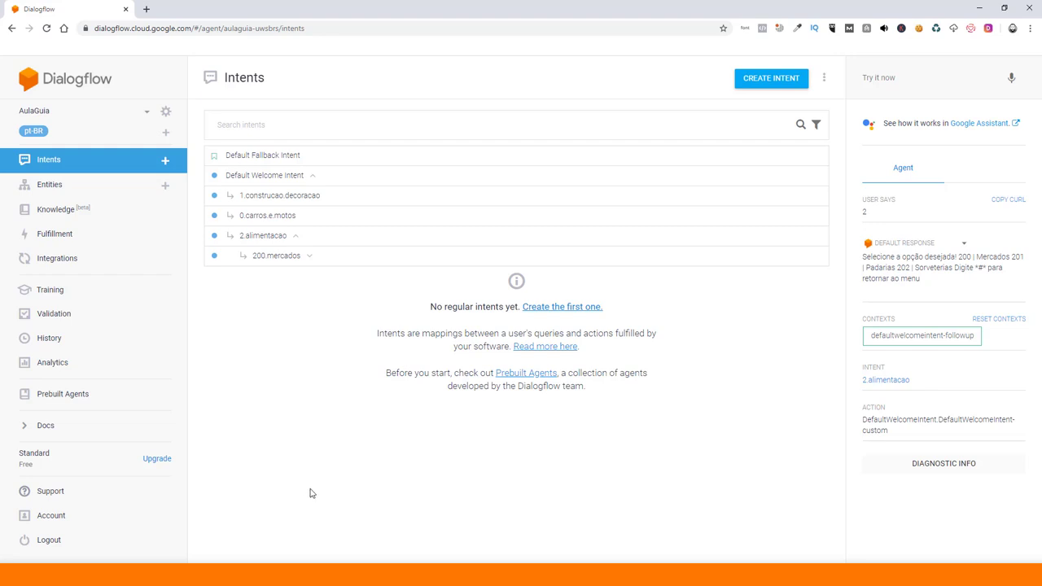
left_click(309, 257)
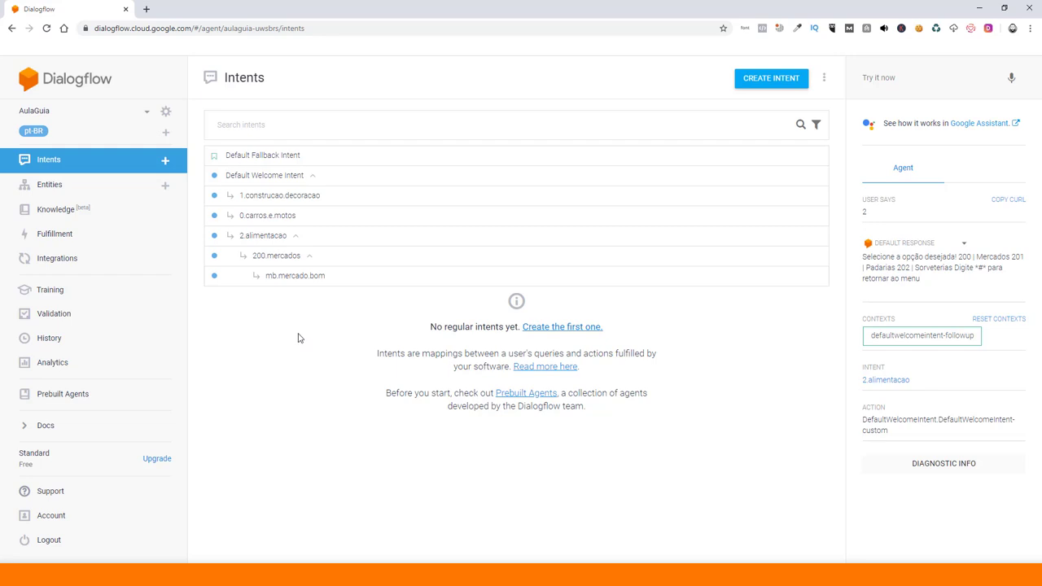
left_click(310, 257)
left_click(296, 236)
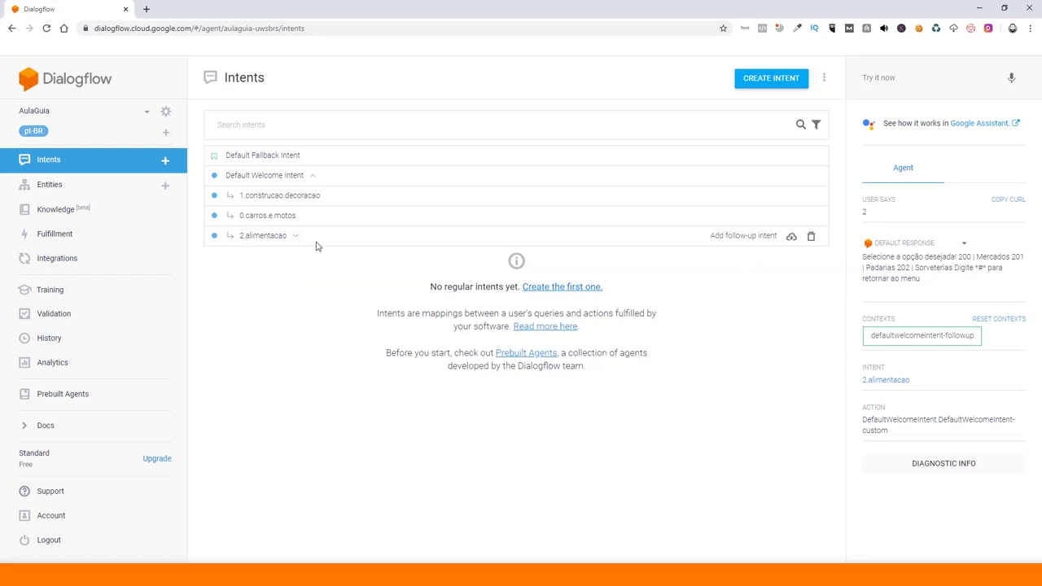
left_click(313, 177)
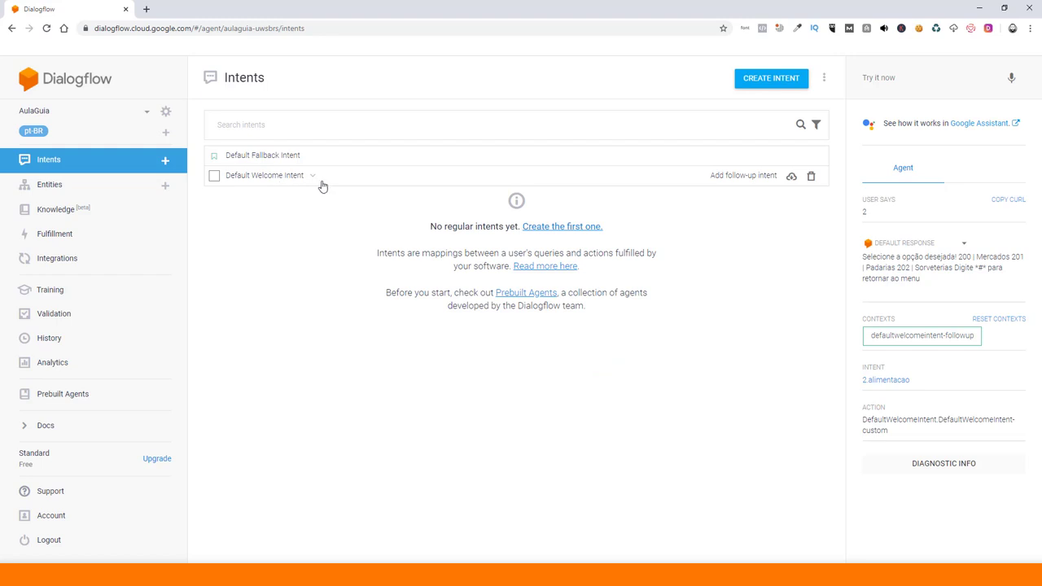
Step: Test the agent with the greeting "oi" and the option "201"
left_click(863, 76)
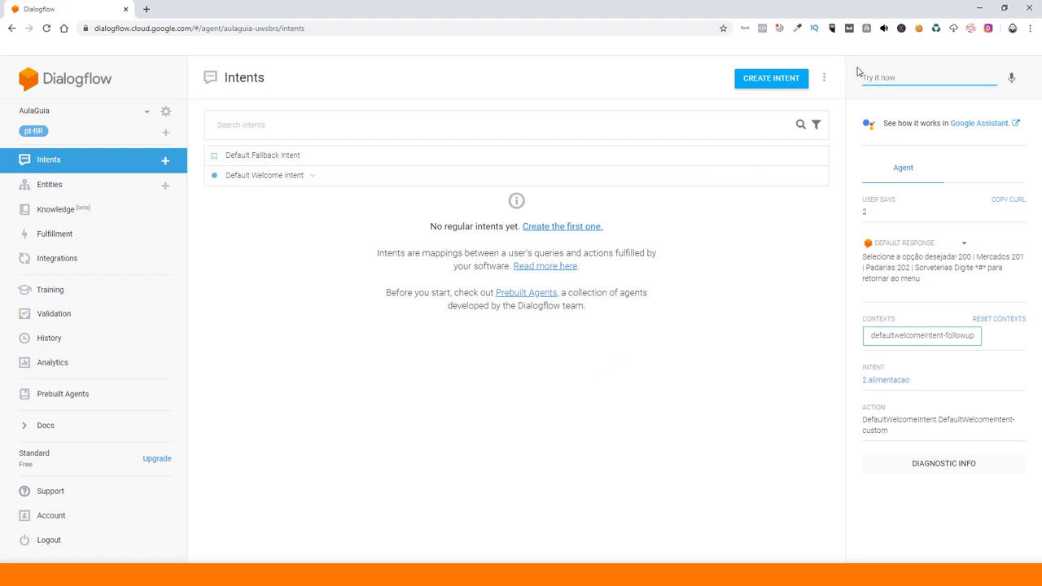
type("oi")
key("Return")
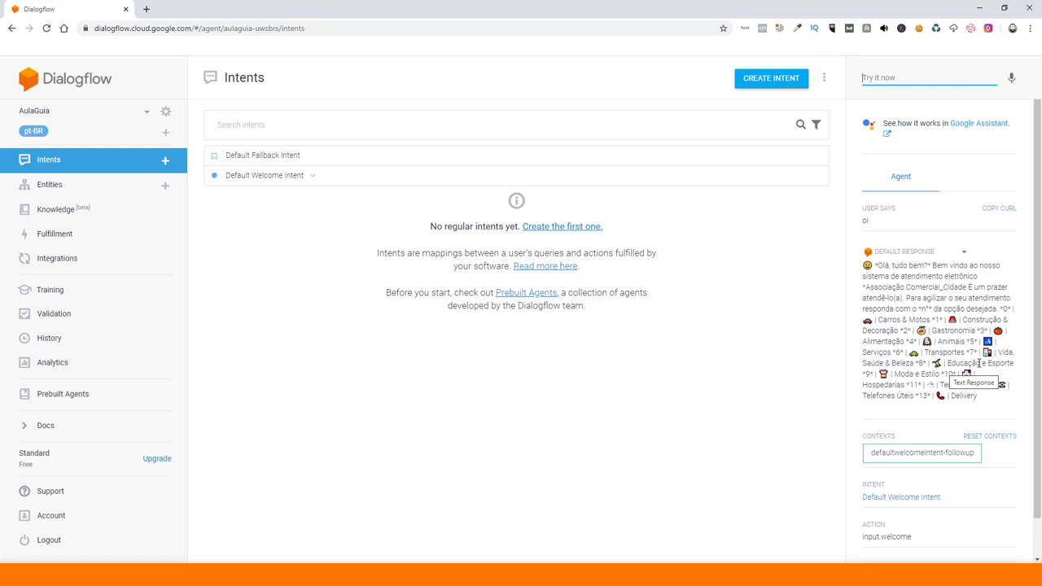
left_click(875, 76)
type("201")
key("Return")
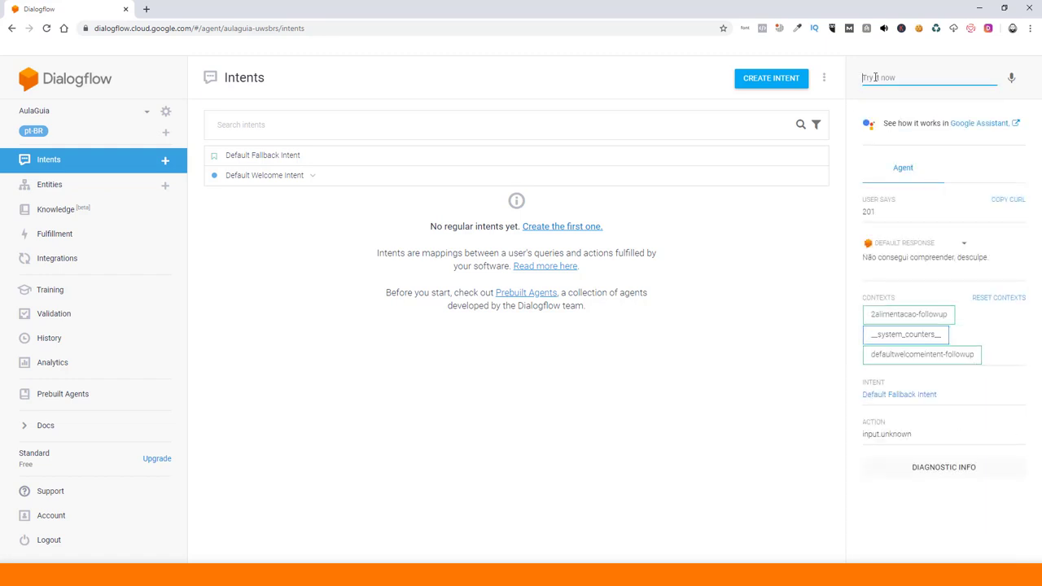
Step: Test the market branch by sending "200" followed by "mb" to the agent
type("200")
key("Return")
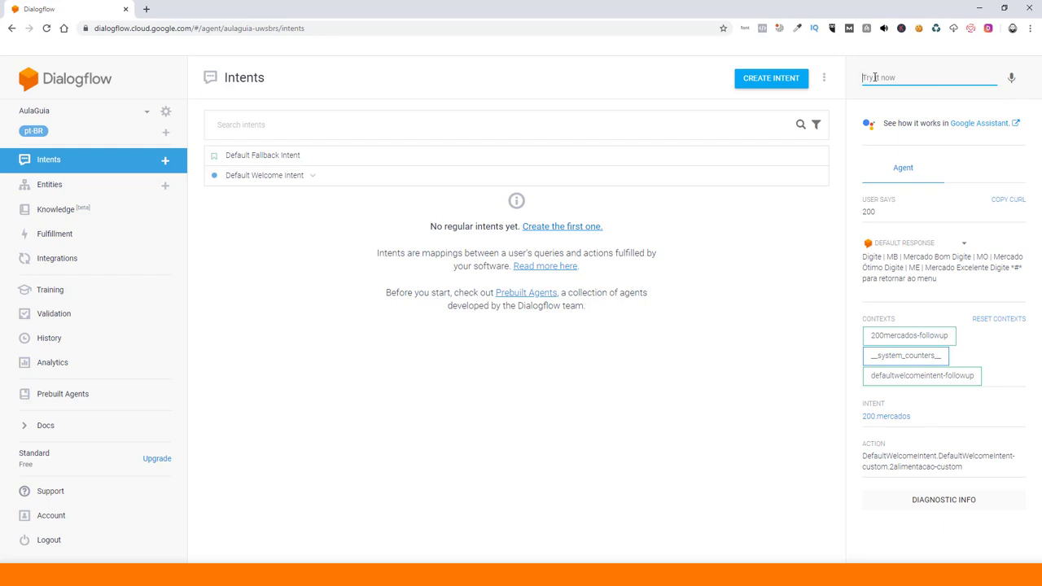
type("mb")
key("Return")
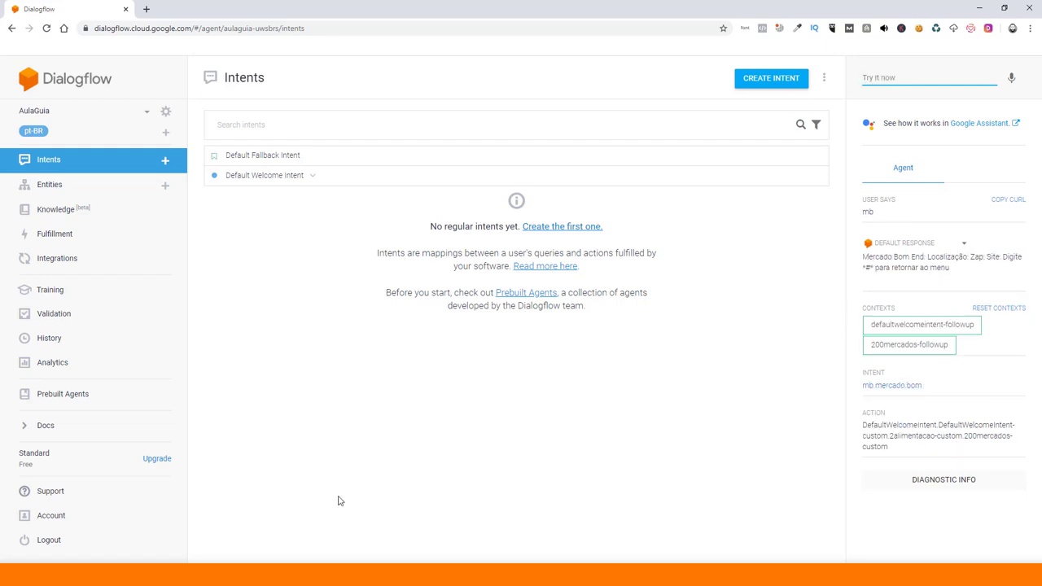
Step: Expand the intent tree again through 2.alimentacao and 200.mercados to review its hierarchy
left_click(312, 176)
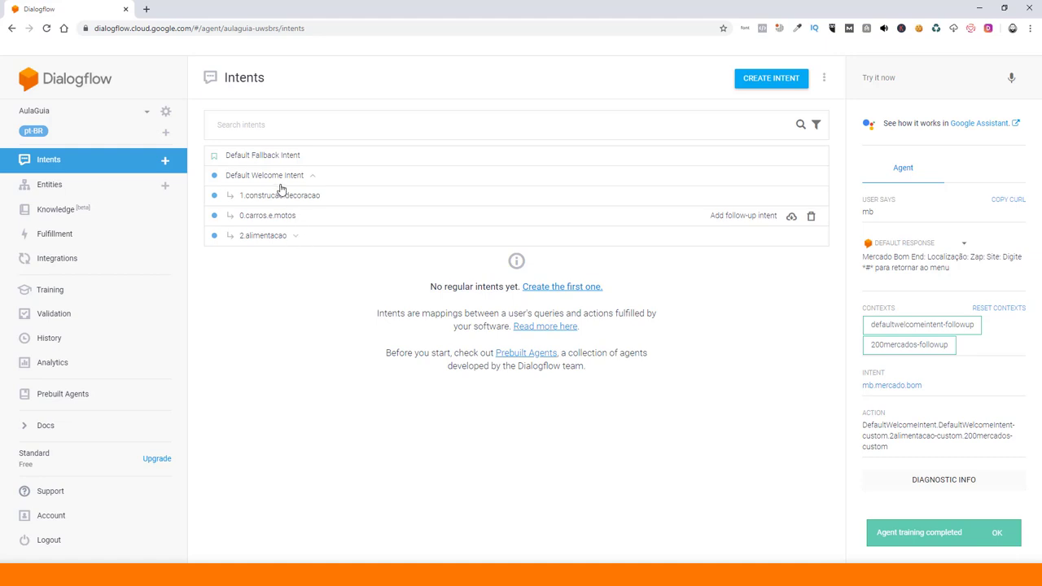
left_click(295, 236)
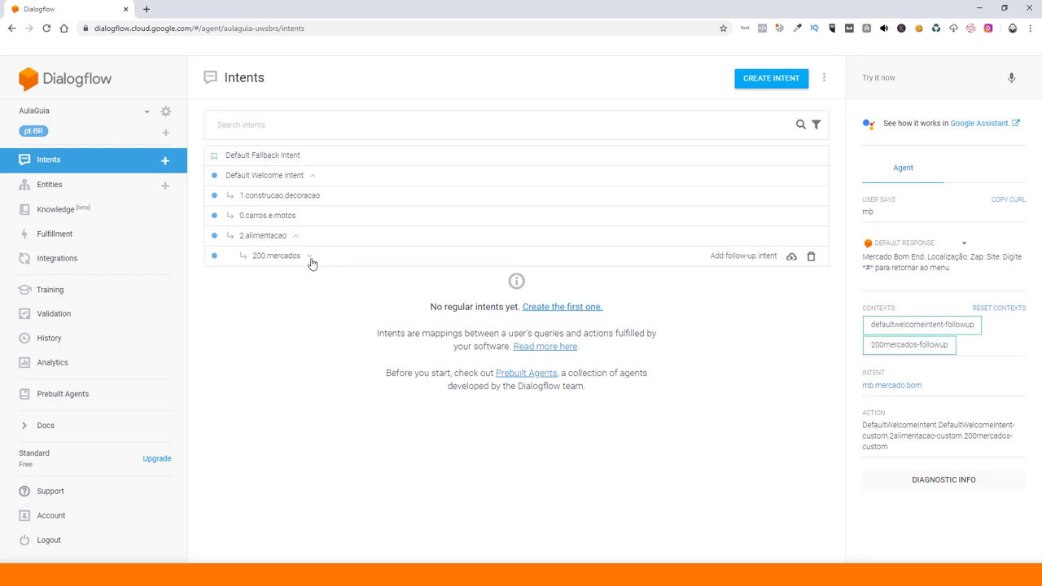
left_click(310, 258)
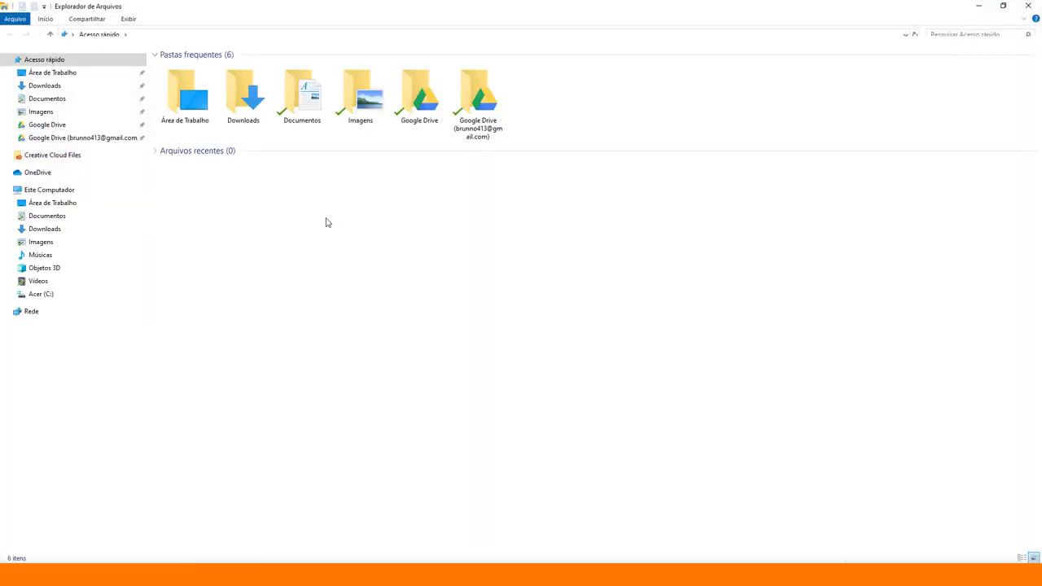
Step: In File Explorer, expand Este Computador through Área de Trabalho and agentes to examine the nested folder structure, and return to Dialogflow
left_click(33, 192)
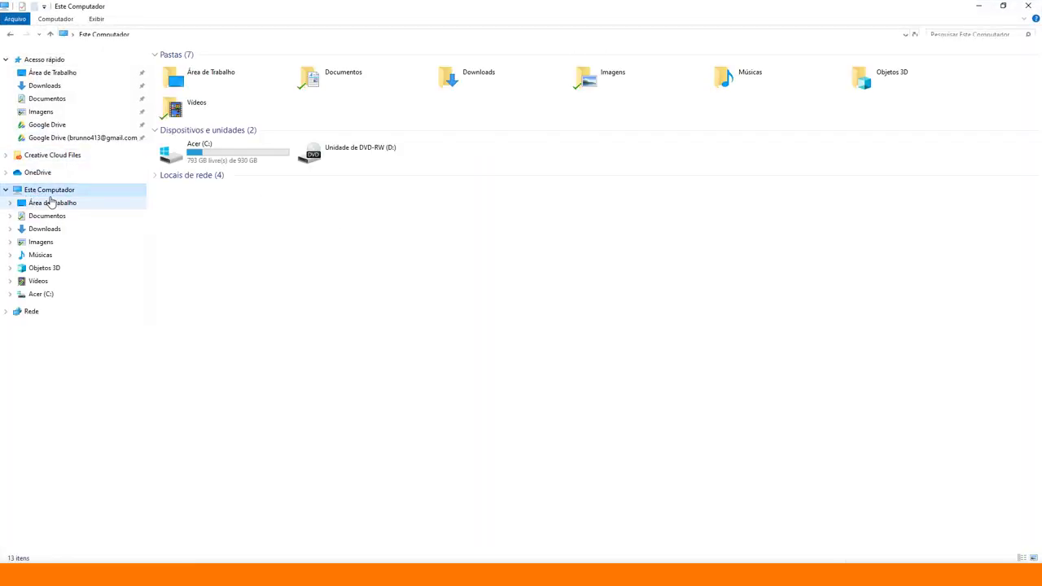
left_click(6, 189)
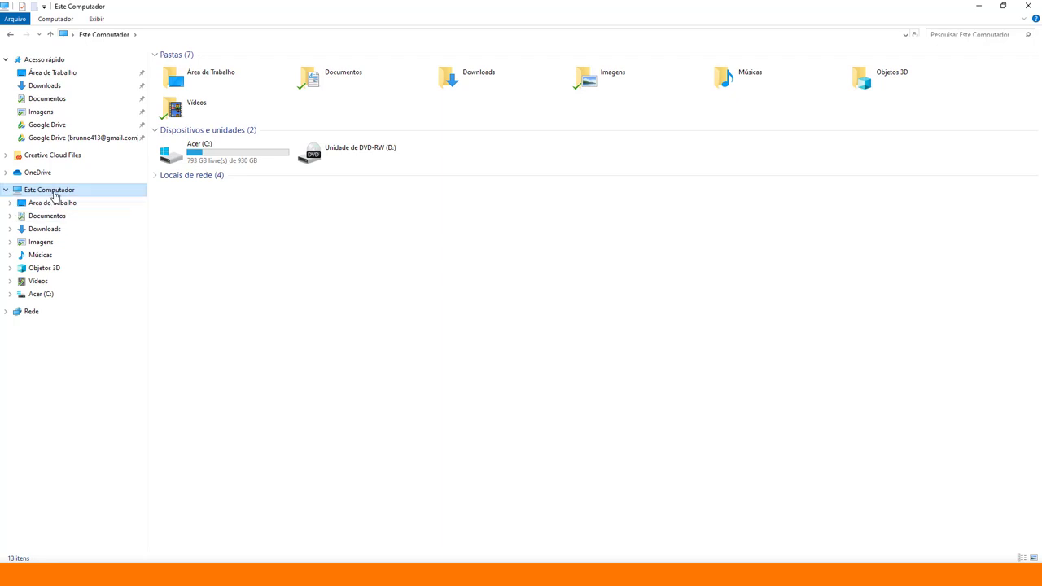
left_click(10, 204)
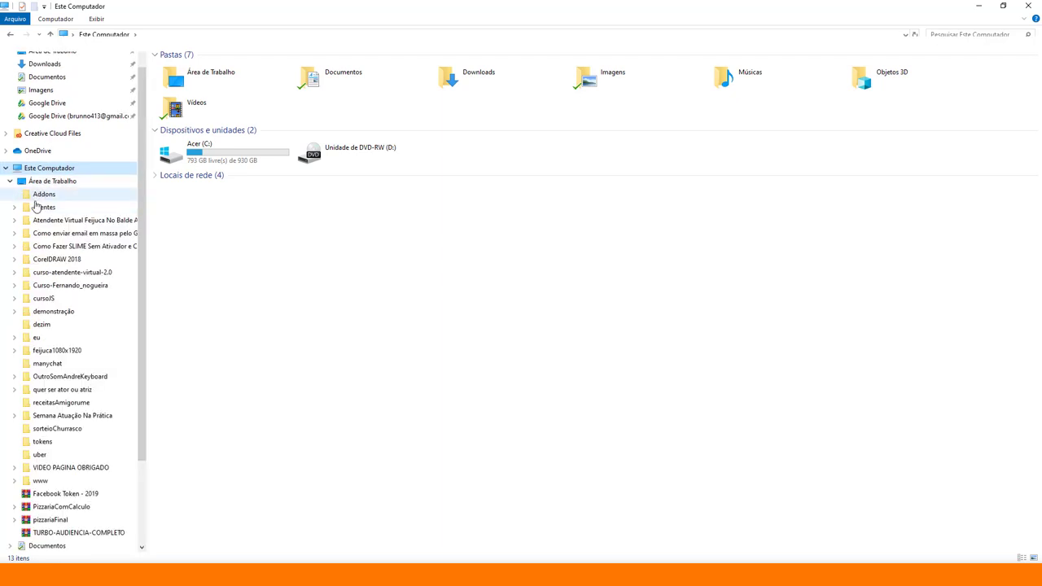
left_click(14, 207)
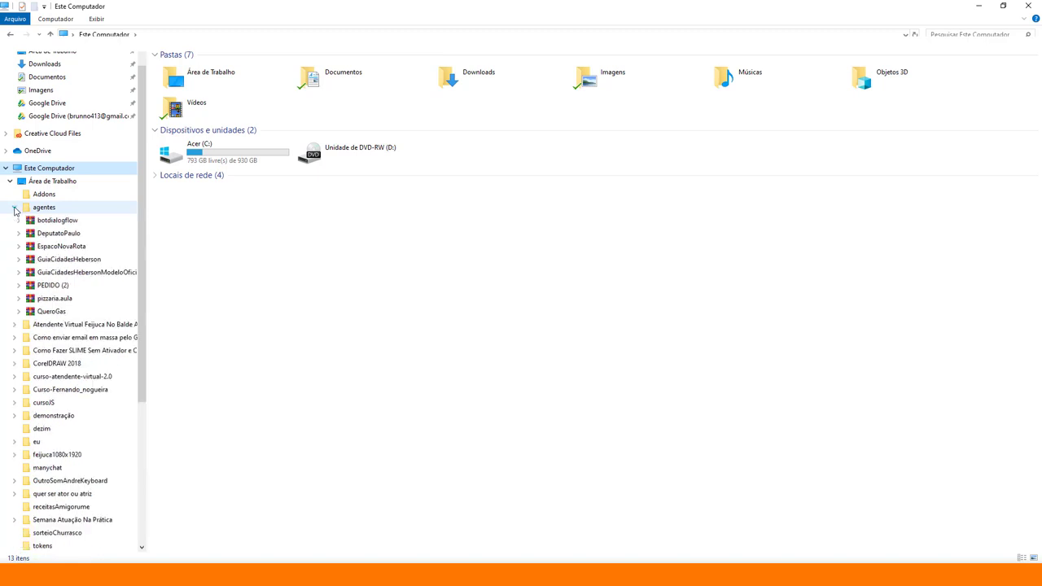
left_click(19, 220)
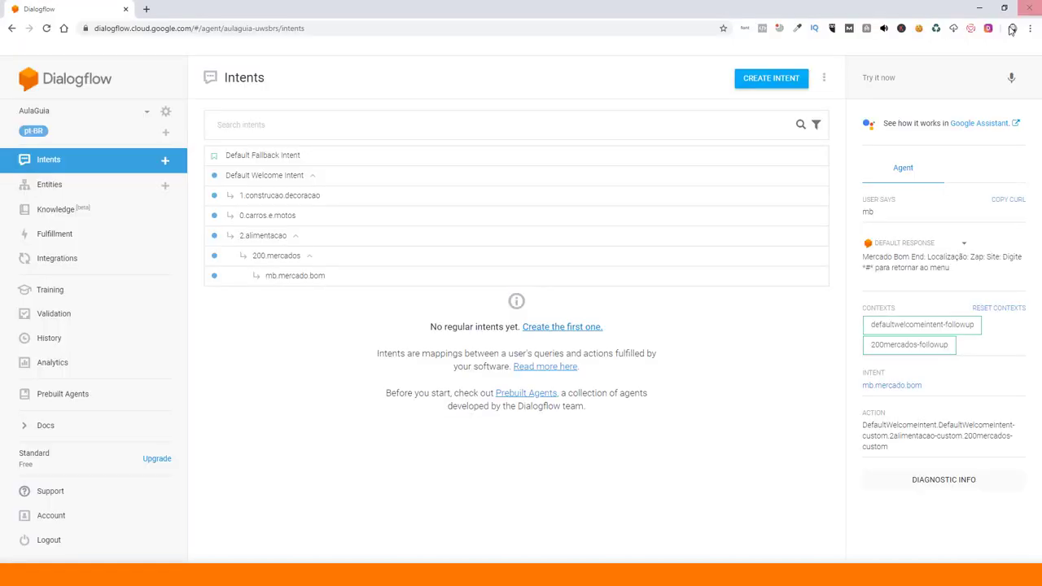
left_click(1028, 6)
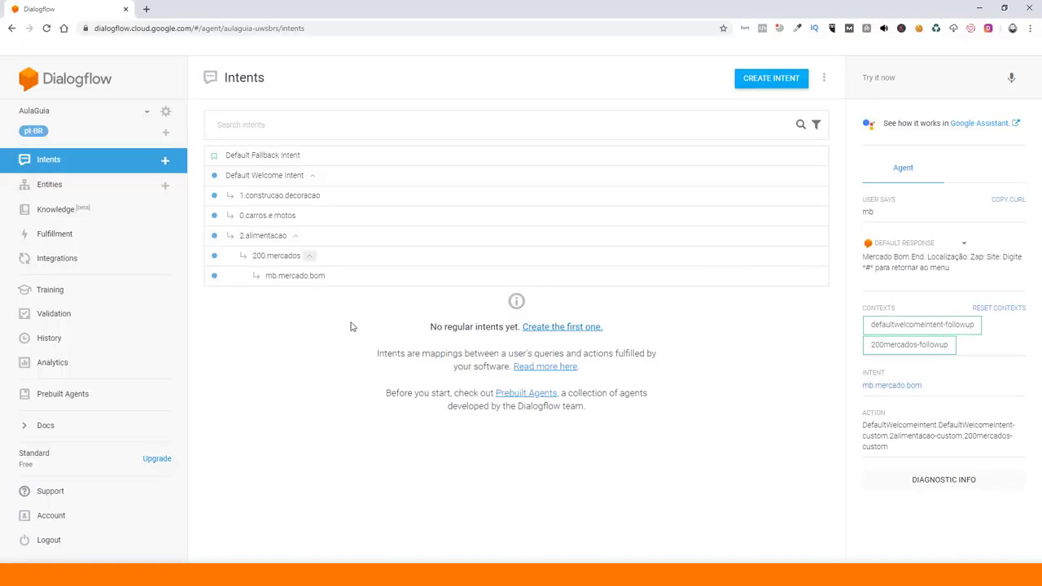
Step: Review the follow-up levels under 200.mercados and 2.alimentacao while collapsing the intent tree up to the Default Welcome Intent
left_click(309, 257)
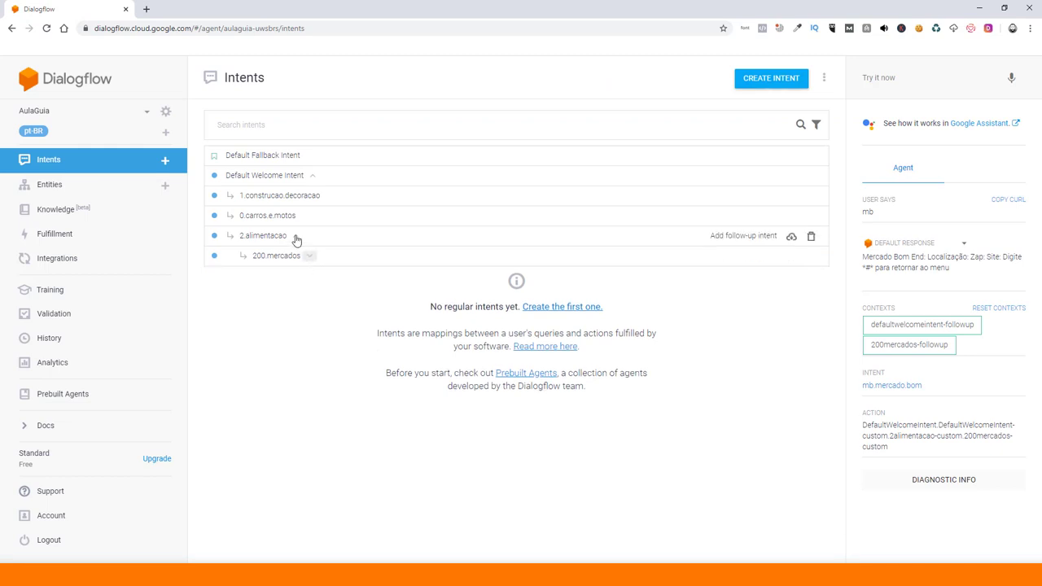
left_click(296, 241)
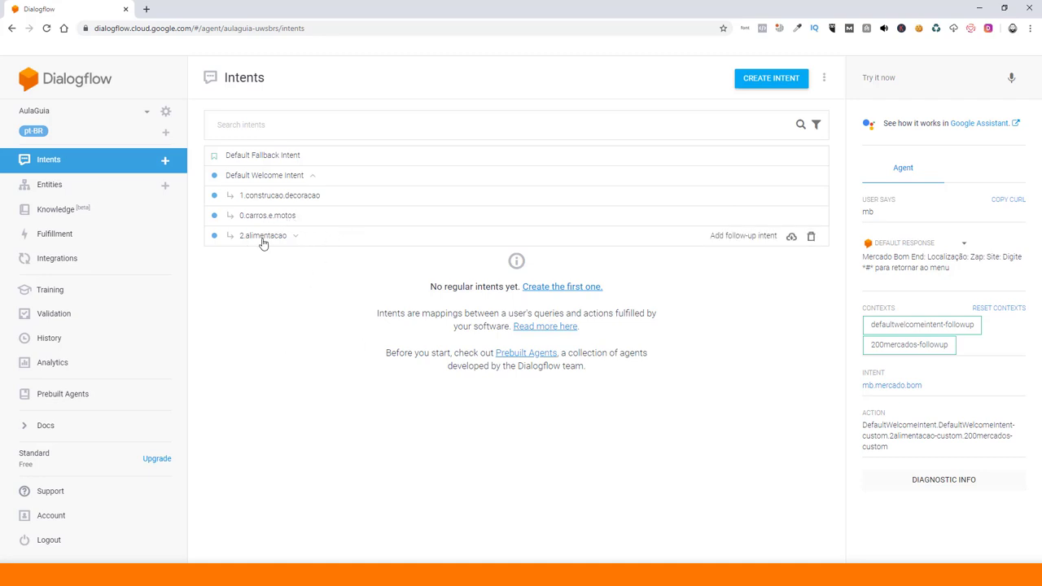
left_click(297, 236)
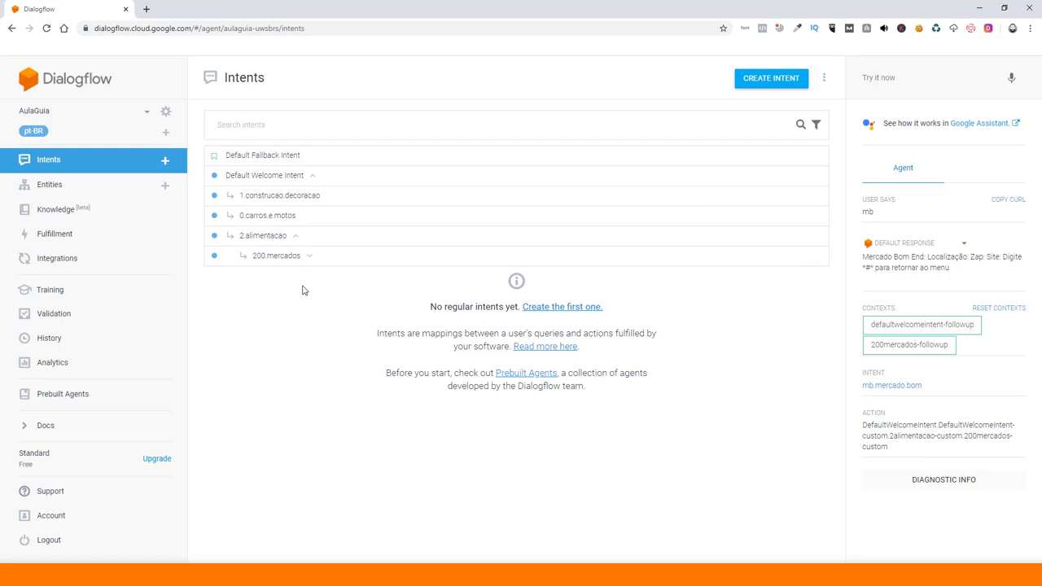
left_click(297, 237)
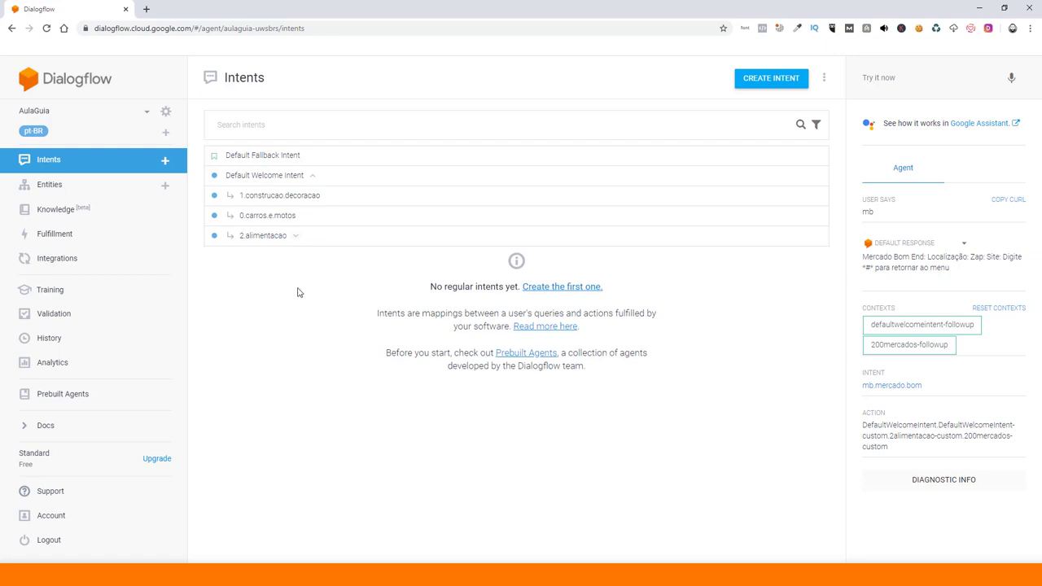
left_click(314, 177)
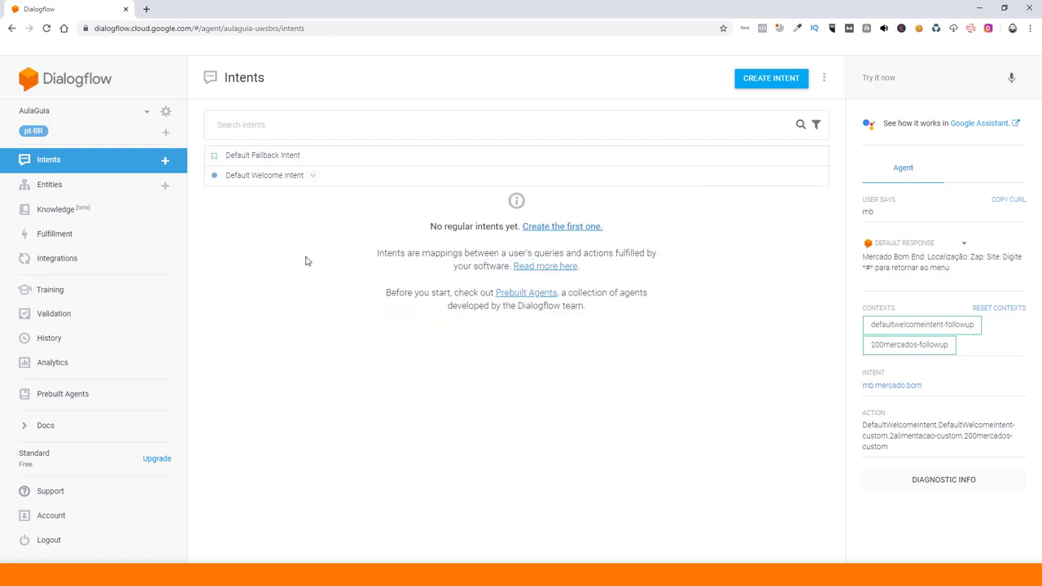